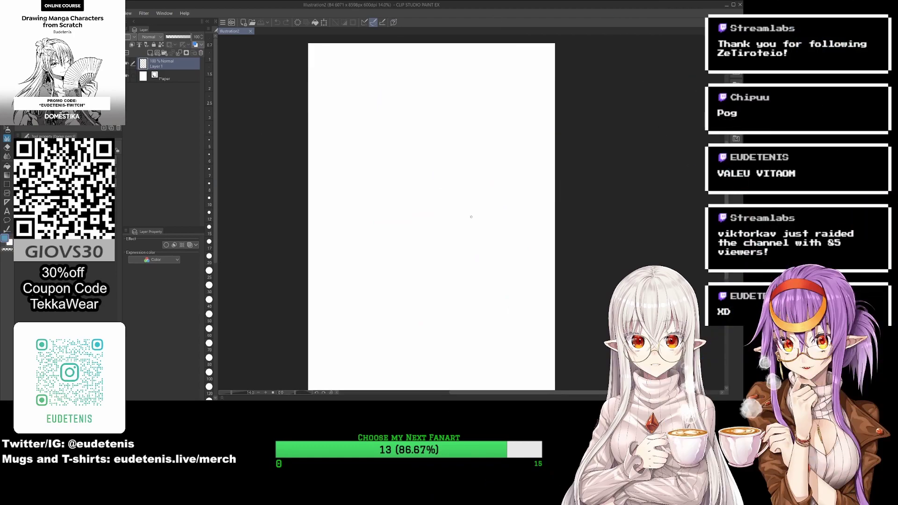
Step: Rough in the girl's head, face guidelines, body, arms and hair in blue
mouse_move(395, 199)
mouse_down()
mouse_move(381, 161)
mouse_move(421, 169)
mouse_move(400, 192)
mouse_up()
scroll(380, 172, down, 2)
mouse_move(390, 145)
mouse_down()
mouse_move(391, 187)
mouse_move(432, 196)
mouse_up()
drag(367, 169, 328, 299)
mouse_move(421, 215)
mouse_down()
mouse_move(407, 286)
mouse_move(424, 344)
mouse_move(451, 248)
mouse_up()
mouse_move(368, 171)
mouse_down()
mouse_move(307, 191)
mouse_move(346, 243)
mouse_up()
drag(377, 115, 437, 140)
drag(417, 216, 390, 281)
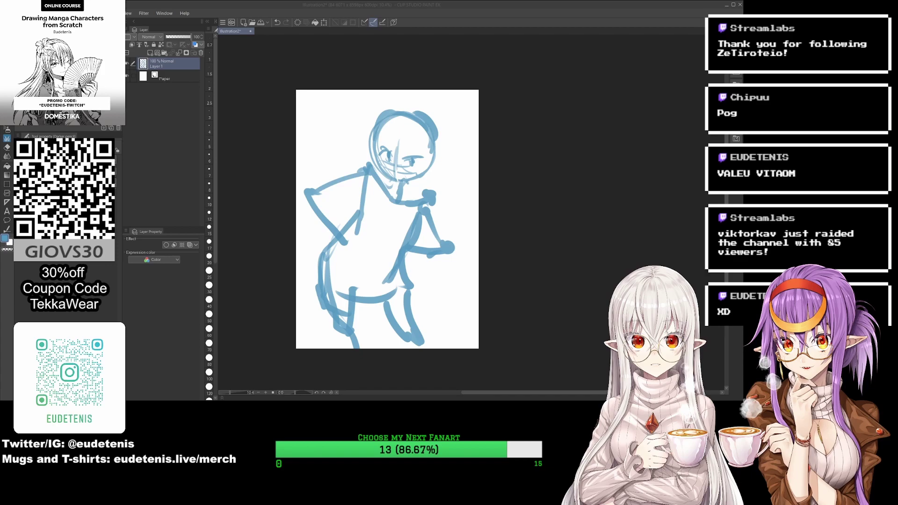
Step: Rotate the whole sketch slightly clockwise
key(ctrl+t)
drag(439, 141, 443, 145)
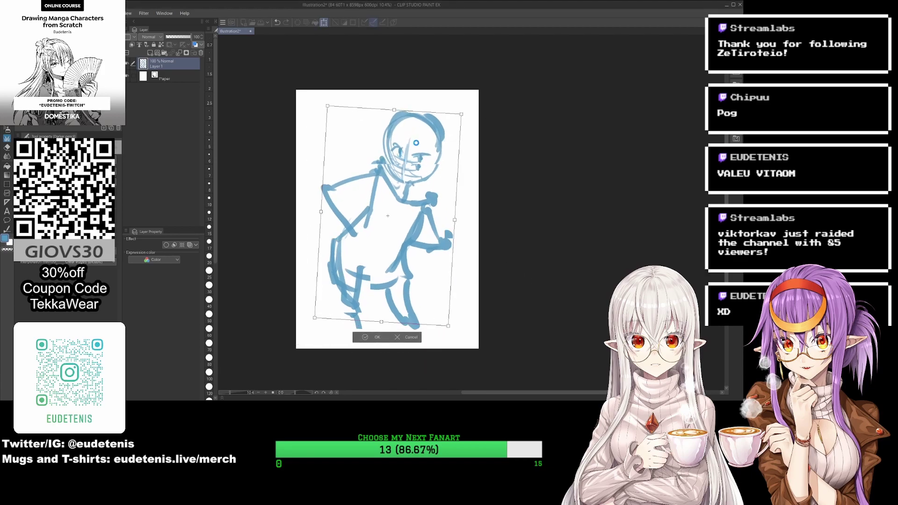
key(Return)
Step: Lasso the head and rotate it to a new tilt
drag(397, 93, 395, 96)
key(ctrl+t)
drag(449, 107, 446, 93)
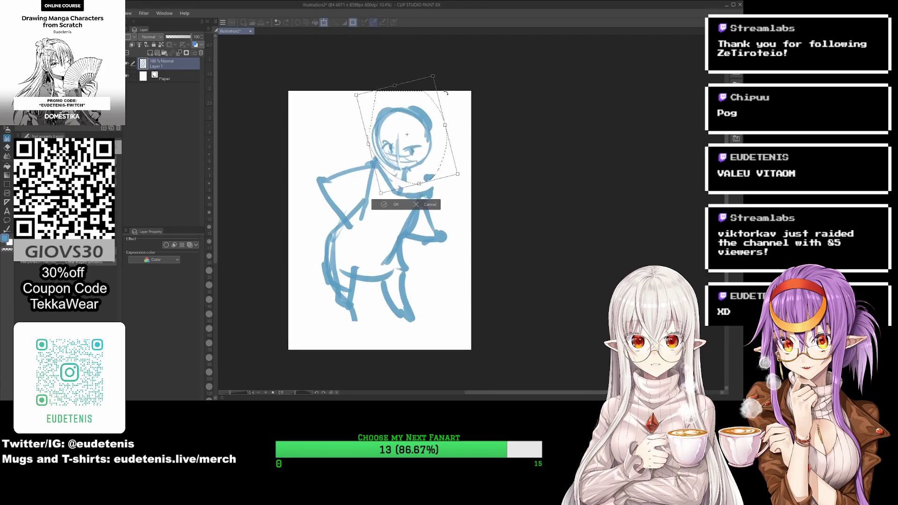
key(Return)
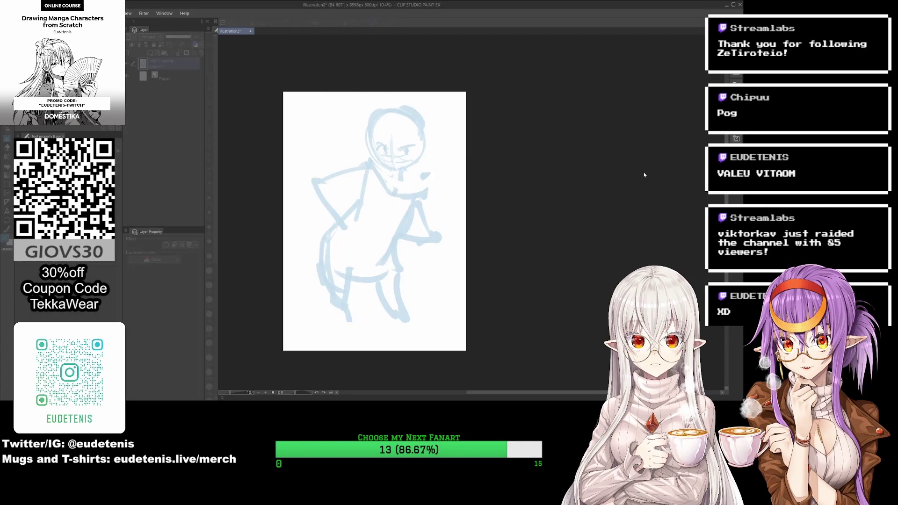
Step: With the darker pencil, draw the head, brow, jaw, eyes, chin, neck and collar
key(p)
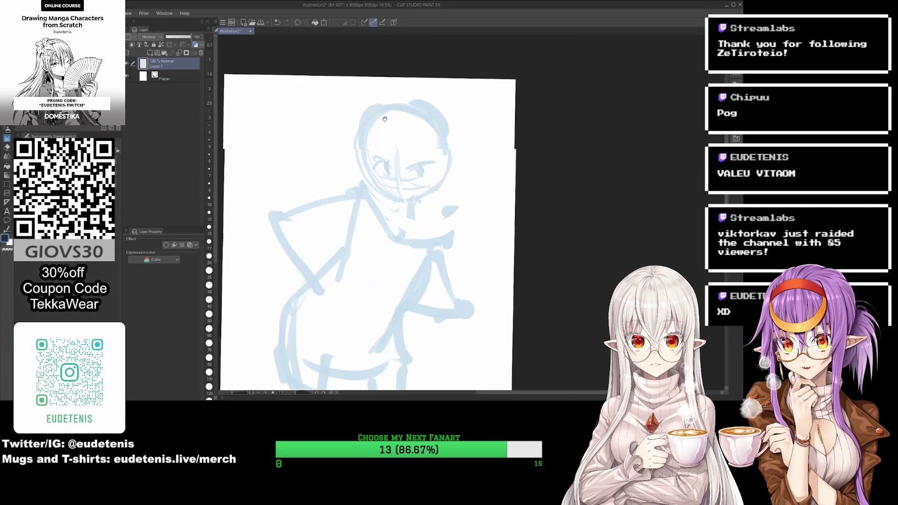
scroll(402, 158, up, 2)
drag(388, 111, 356, 199)
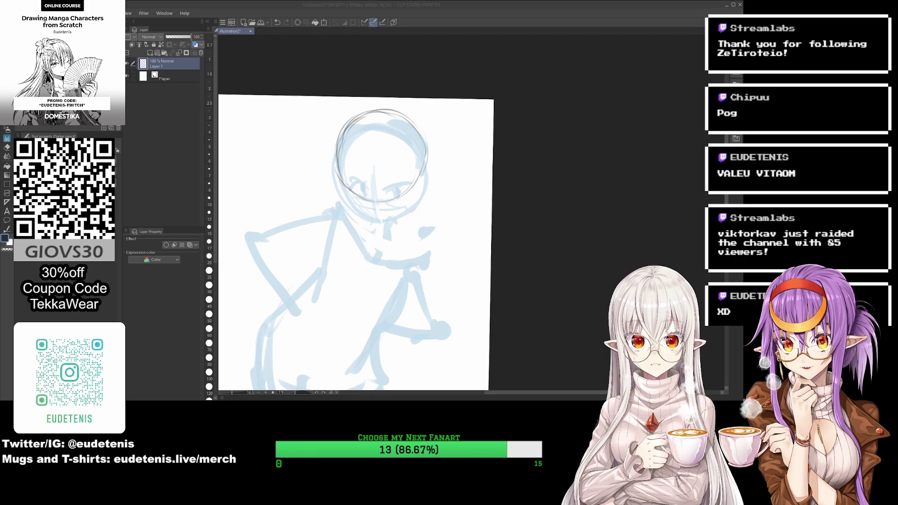
mouse_move(334, 149)
mouse_down()
mouse_move(334, 167)
mouse_move(403, 161)
mouse_up()
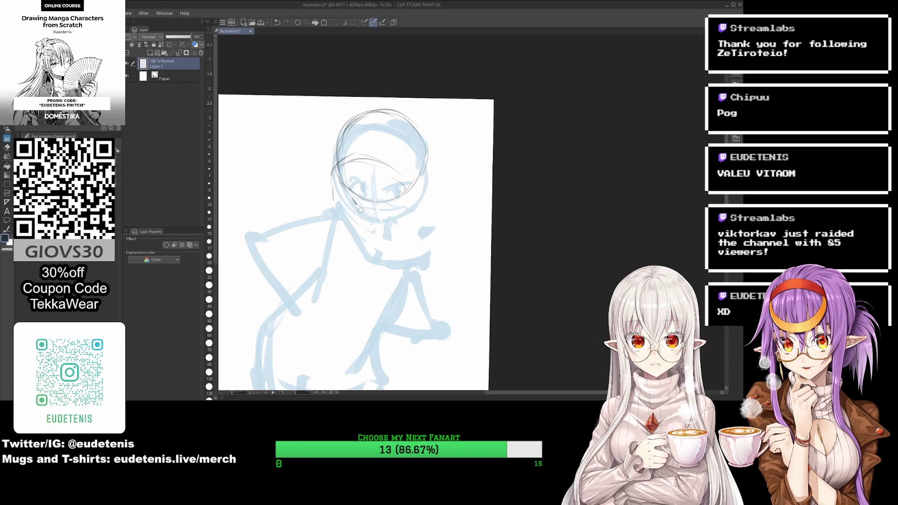
drag(352, 202, 413, 205)
drag(342, 180, 362, 185)
mouse_move(381, 184)
mouse_down()
mouse_move(405, 188)
mouse_move(421, 155)
mouse_move(394, 172)
mouse_up()
drag(341, 180, 360, 192)
mouse_move(394, 190)
mouse_down()
mouse_move(401, 197)
mouse_move(383, 203)
mouse_move(408, 227)
mouse_move(392, 233)
mouse_move(419, 248)
mouse_up()
drag(377, 236, 444, 303)
Step: Draw the hand at the chin, arms, shoulder and collar lapels, erasing stray lines
scroll(403, 252, down, 3)
drag(437, 262, 445, 298)
mouse_move(383, 202)
mouse_down()
mouse_move(373, 195)
mouse_move(353, 206)
mouse_up()
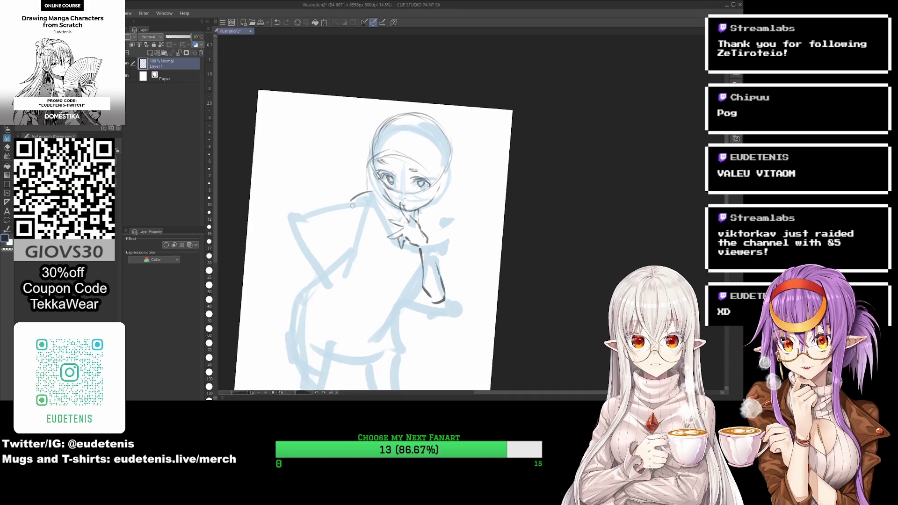
mouse_move(433, 219)
mouse_down()
mouse_move(447, 247)
mouse_move(443, 273)
mouse_move(429, 275)
mouse_up()
mouse_move(383, 192)
mouse_down()
mouse_move(404, 258)
mouse_move(424, 236)
mouse_up()
drag(405, 203, 415, 211)
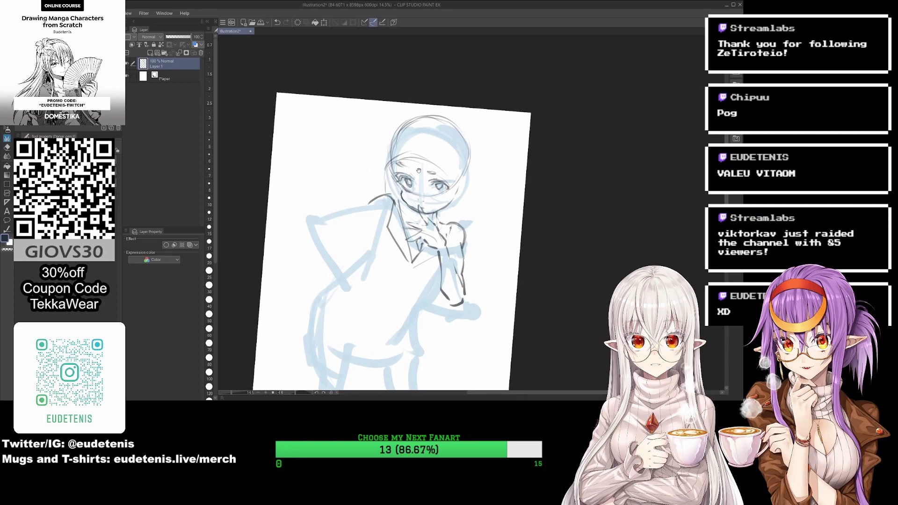
key(e)
mouse_move(414, 211)
mouse_down()
mouse_move(400, 211)
mouse_move(405, 217)
mouse_up()
key(p)
drag(395, 185, 411, 219)
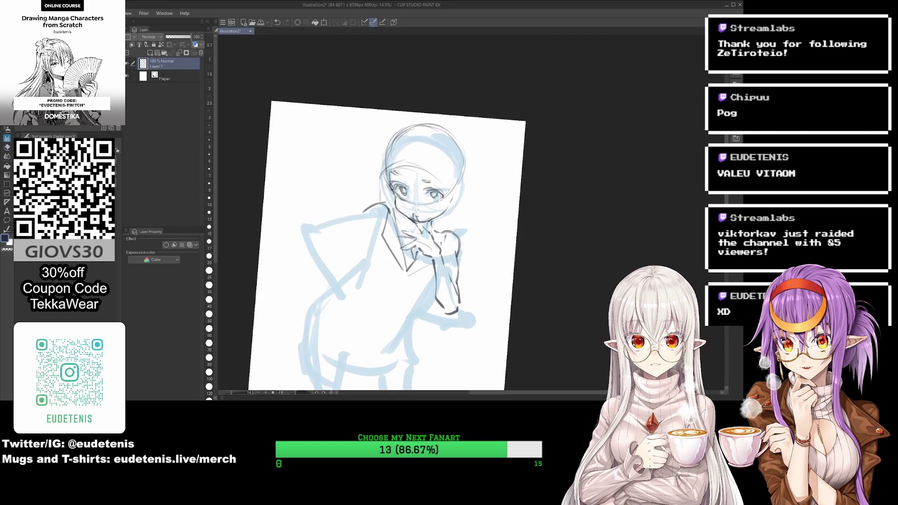
Step: Add the face outline, cap brim, hair, arm lines and torso curves
mouse_move(456, 199)
mouse_down()
mouse_move(428, 222)
mouse_move(449, 206)
mouse_up()
mouse_move(434, 170)
mouse_down()
mouse_move(377, 189)
mouse_move(449, 177)
mouse_up()
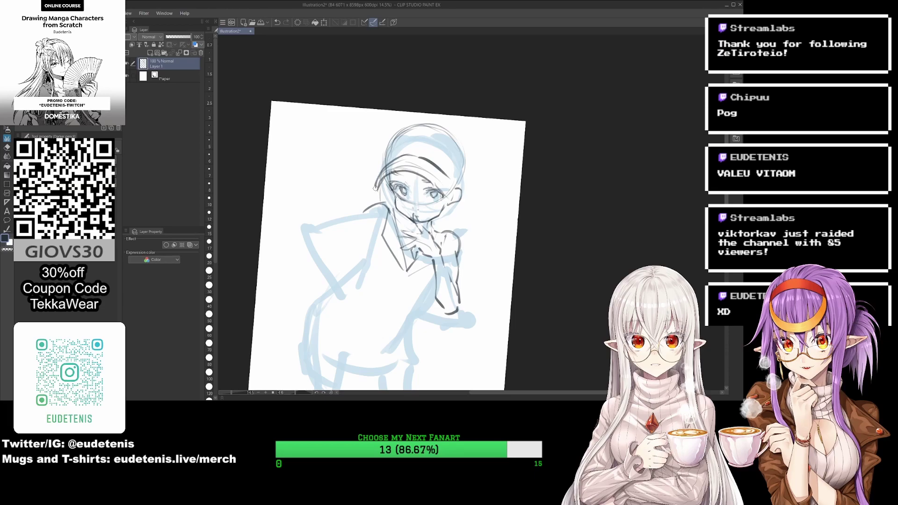
drag(397, 128, 381, 164)
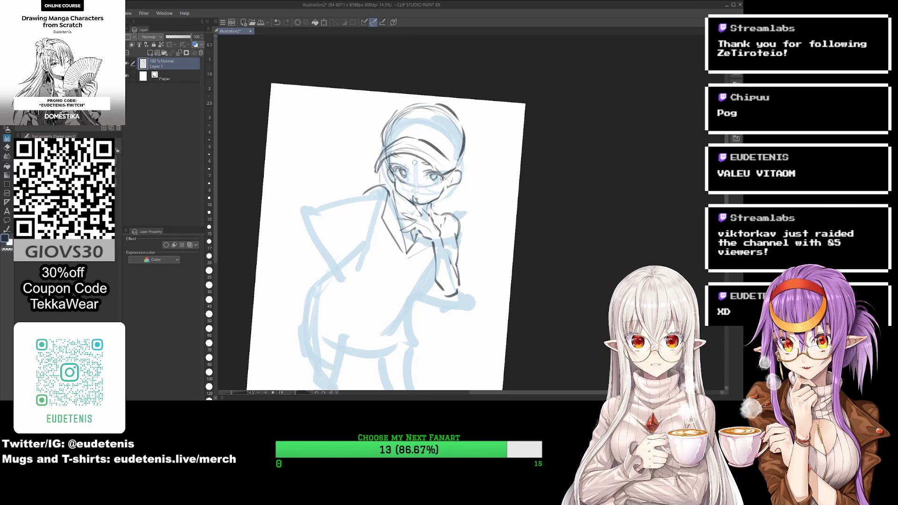
mouse_move(365, 209)
mouse_down()
mouse_move(392, 163)
mouse_move(323, 192)
mouse_move(361, 236)
mouse_up()
drag(356, 199, 363, 227)
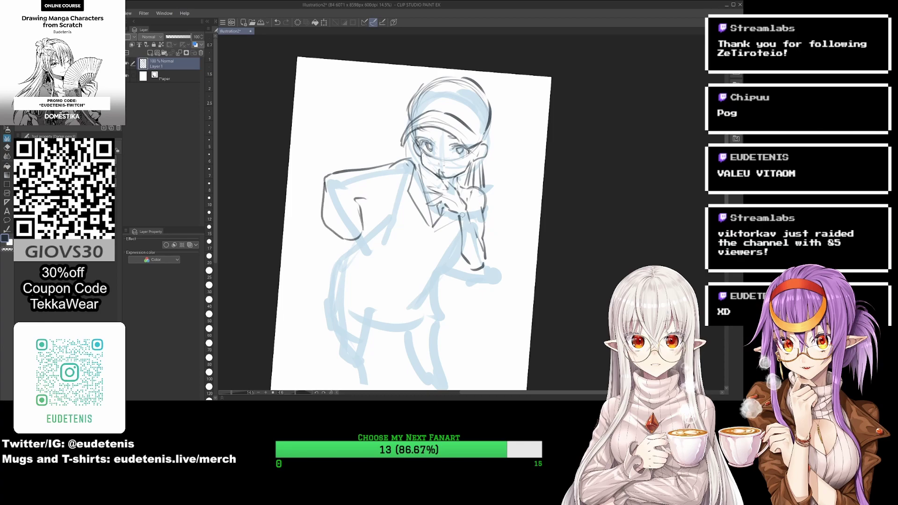
mouse_move(461, 194)
mouse_down()
mouse_move(447, 213)
mouse_move(450, 201)
mouse_move(452, 258)
mouse_up()
mouse_move(489, 199)
mouse_down()
mouse_move(486, 272)
mouse_move(475, 234)
mouse_up()
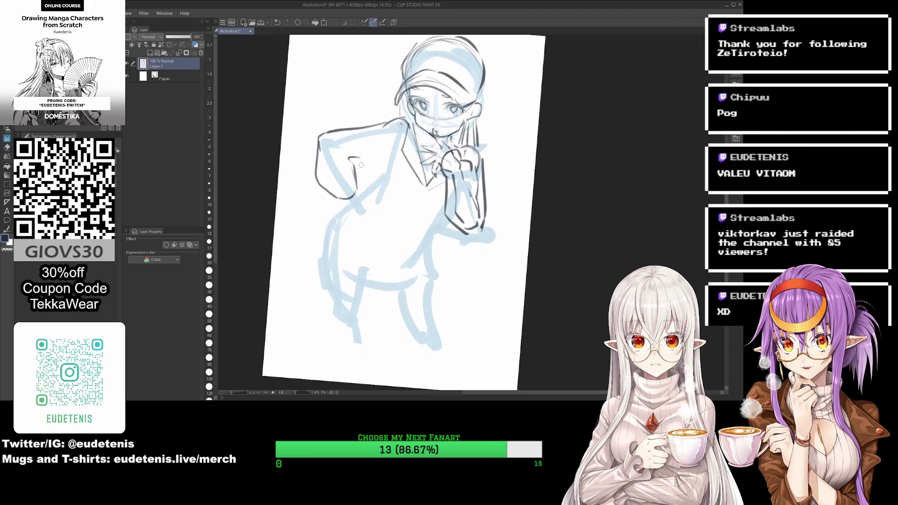
mouse_move(400, 128)
mouse_down()
mouse_move(360, 196)
mouse_move(428, 243)
mouse_up()
drag(469, 164, 429, 242)
drag(343, 224, 371, 201)
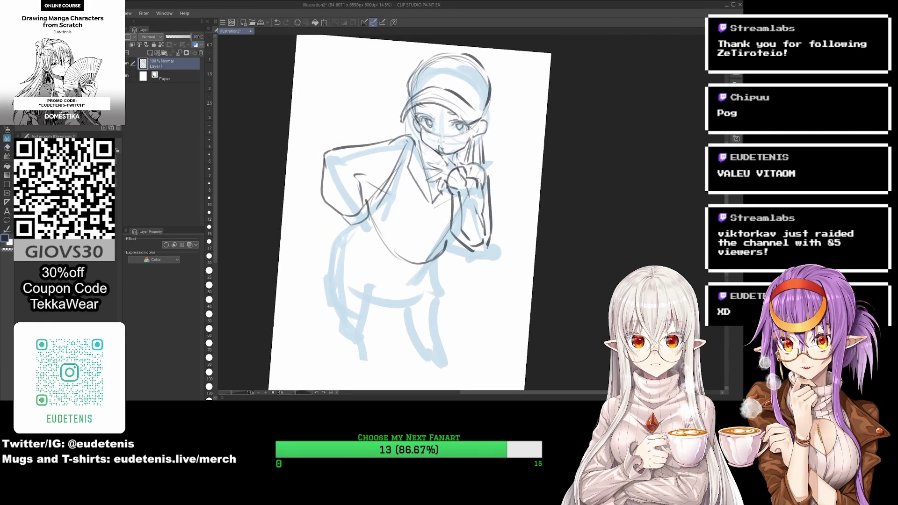
Step: Erase and redraw the right arm line
key(e)
mouse_move(464, 170)
mouse_down()
mouse_move(454, 192)
mouse_move(470, 233)
mouse_move(472, 206)
mouse_up()
key(p)
drag(477, 171, 479, 243)
scroll(438, 145, down, 2)
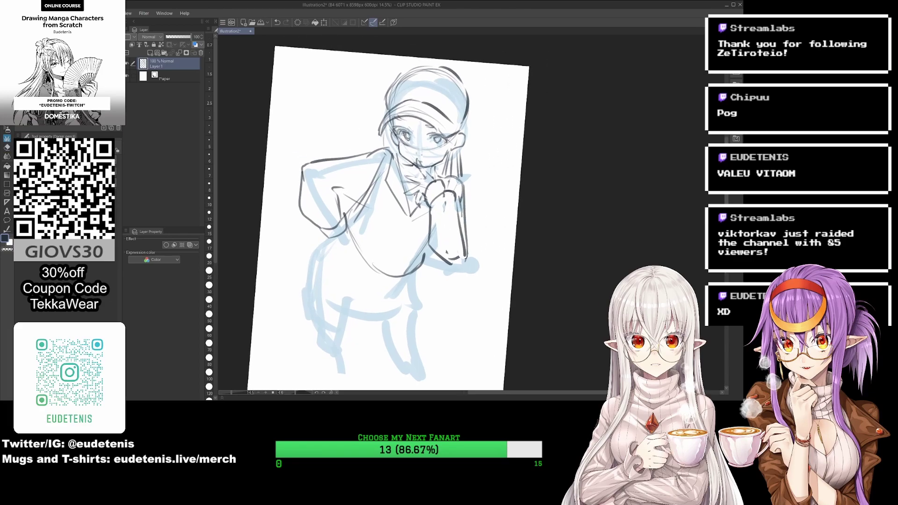
scroll(438, 145, down, 1)
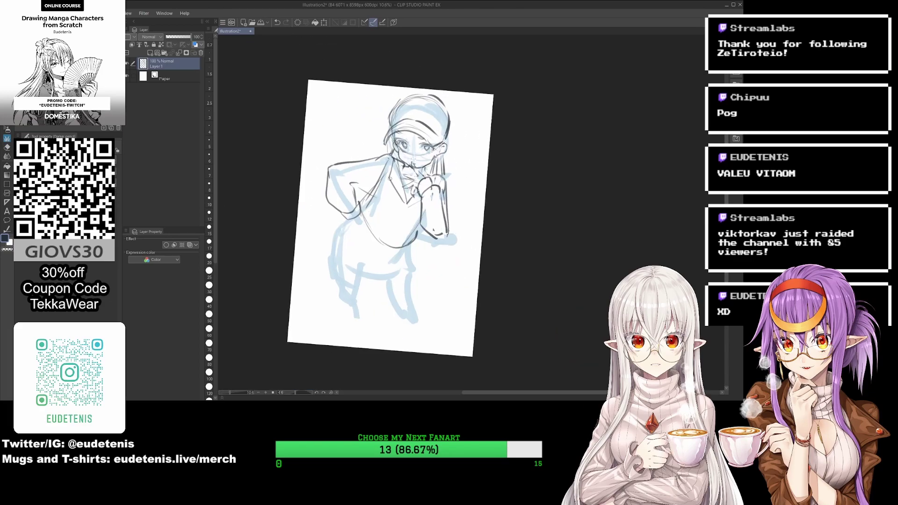
Step: Draw the jacket's lower edge, then trace the hips and legs over the blue sketch
drag(347, 219, 336, 223)
mouse_move(361, 251)
mouse_down()
mouse_move(390, 235)
mouse_move(364, 251)
mouse_move(394, 247)
mouse_up()
mouse_move(342, 229)
mouse_down()
mouse_move(327, 255)
mouse_move(347, 325)
mouse_up()
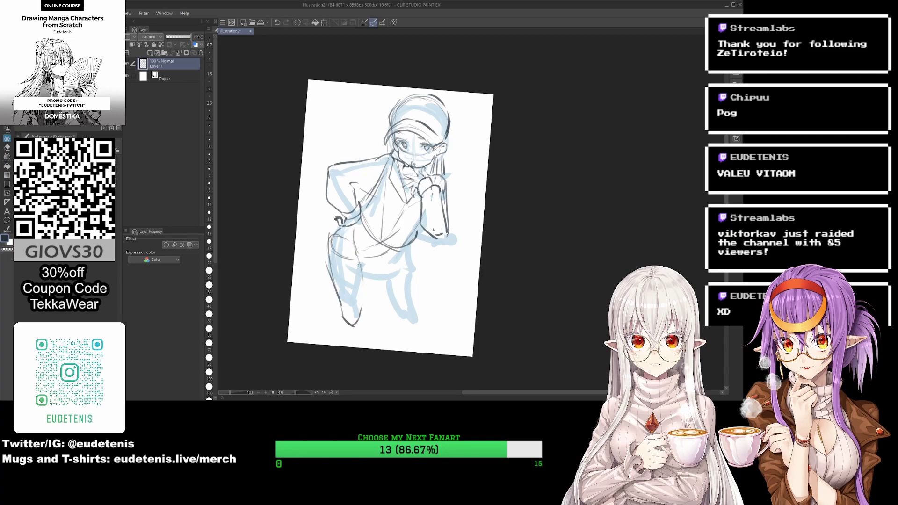
drag(361, 245, 357, 307)
drag(372, 264, 407, 324)
drag(411, 243, 398, 316)
drag(402, 267, 419, 335)
Step: Reshape the pencil drawing slightly with a transform to adjust its proportions
key(ctrl+t)
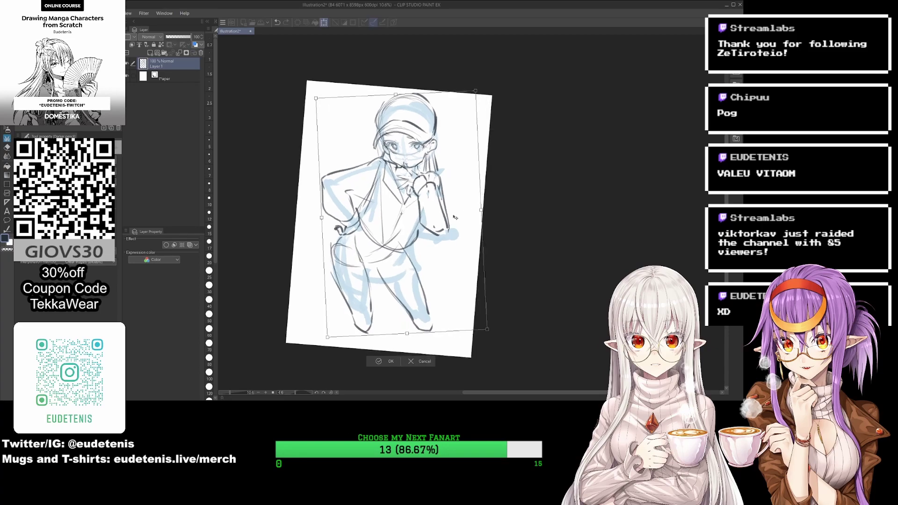
drag(479, 216, 482, 227)
key(Return)
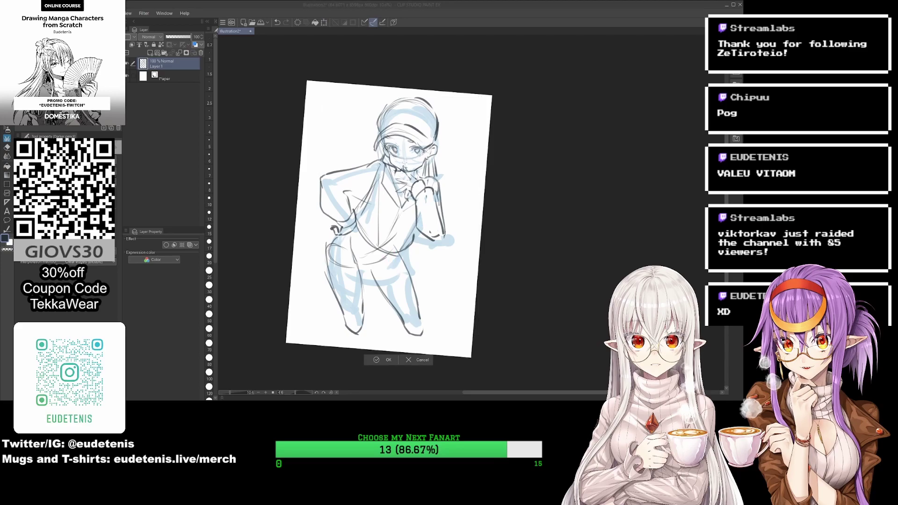
Step: Pencil the skirt waistline, both leg outlines, lower legs and feet, plus small hand strokes
mouse_move(349, 234)
mouse_down()
mouse_move(386, 255)
mouse_move(328, 306)
mouse_up()
drag(360, 253, 368, 311)
drag(377, 259, 381, 316)
drag(414, 252, 418, 323)
mouse_move(345, 329)
mouse_down()
mouse_move(338, 312)
mouse_move(344, 348)
mouse_up()
drag(364, 335, 365, 349)
mouse_move(419, 316)
mouse_down()
mouse_move(447, 353)
mouse_move(429, 354)
mouse_up()
drag(442, 156, 438, 173)
drag(419, 231, 445, 248)
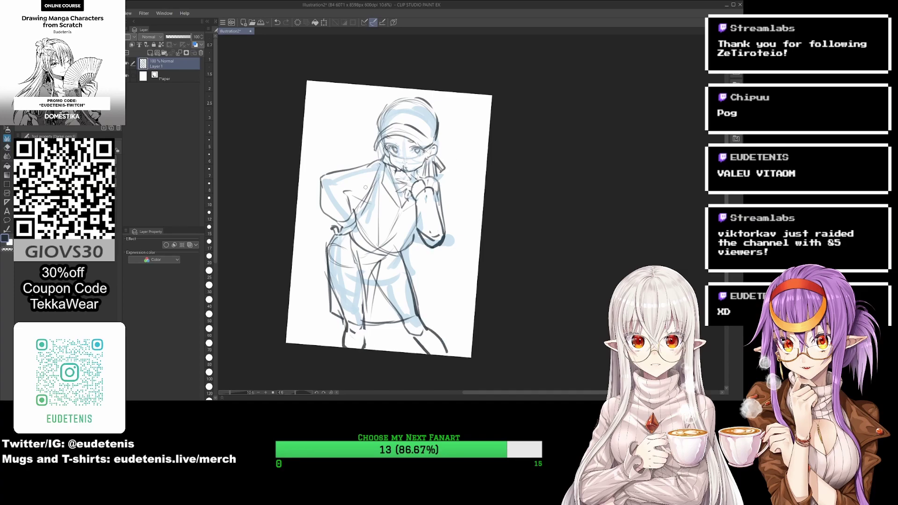
scroll(420, 214, up, 2)
scroll(685, 154, up, 2)
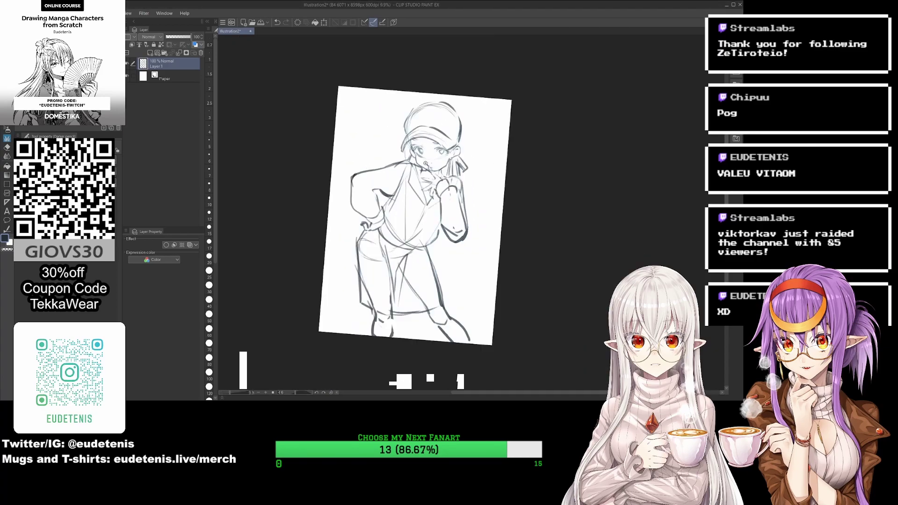
scroll(467, 197, up, 2)
scroll(467, 197, down, 2)
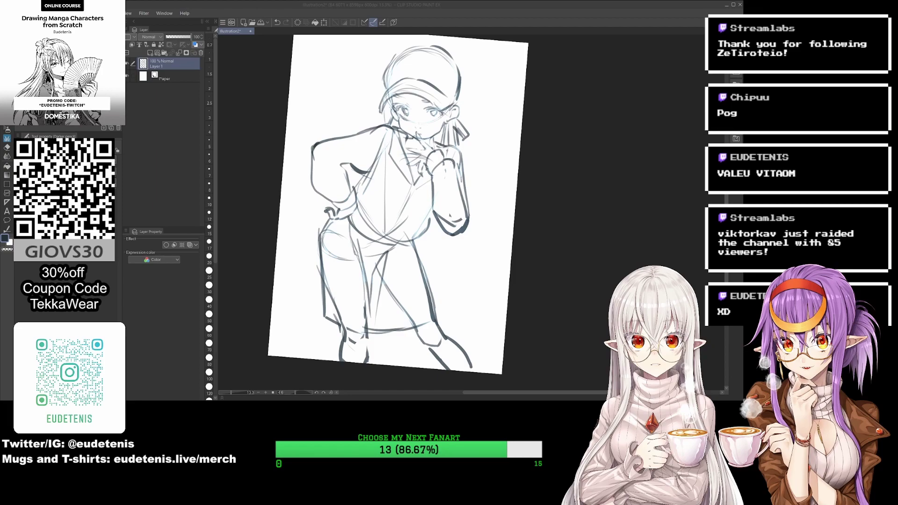
Step: Tint the pencil layer light blue with Layer Color and save the file as tekka2
click(196, 45)
scroll(419, 86, up, 1)
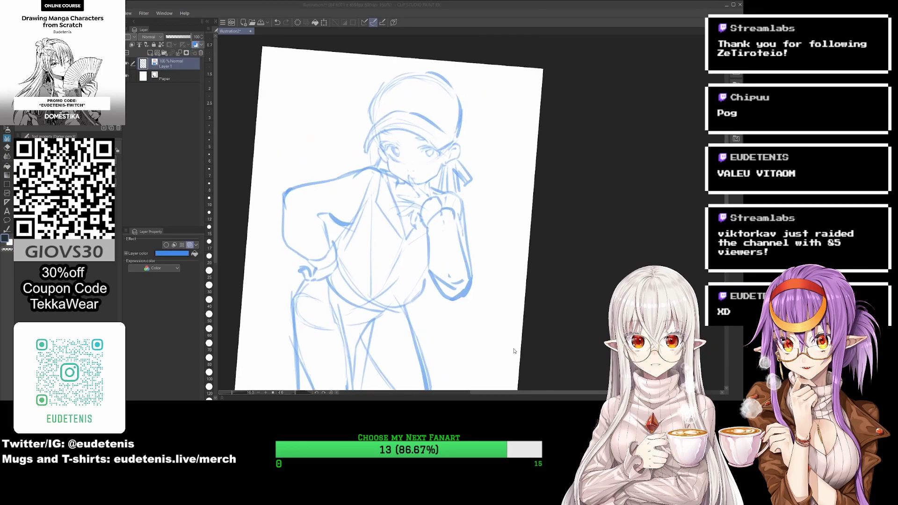
key(Return)
Step: Lower Layer 1 opacity to 67%, add an empty layer for inking, and save
key(ctrl+shift+n)
scroll(408, 196, up, 1)
key(p)
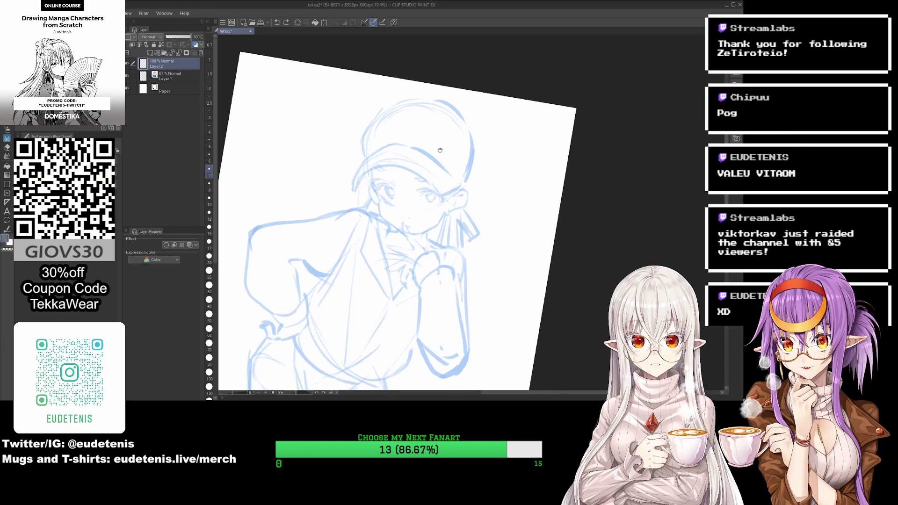
scroll(414, 211, up, 2)
key(ctrl+s)
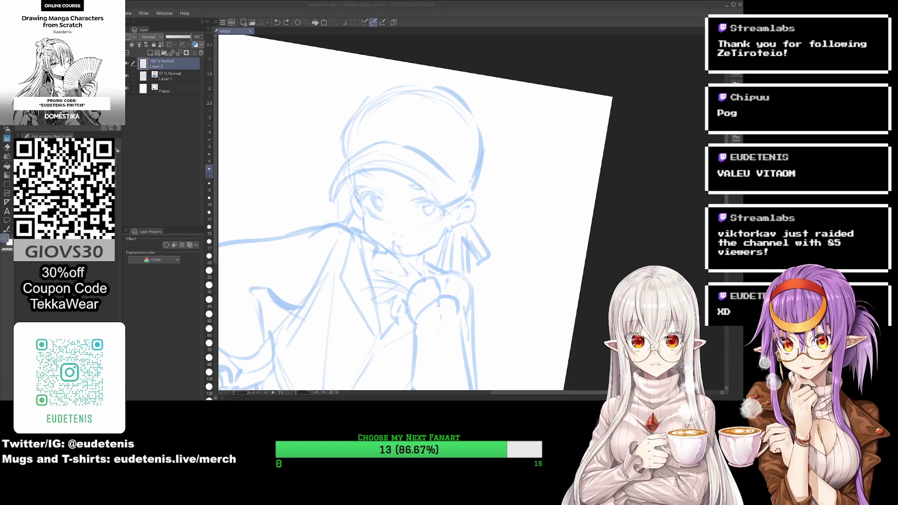
scroll(414, 210, up, 2)
Step: Ink the arc over the hair and the cap's brim and crown outline
key(p)
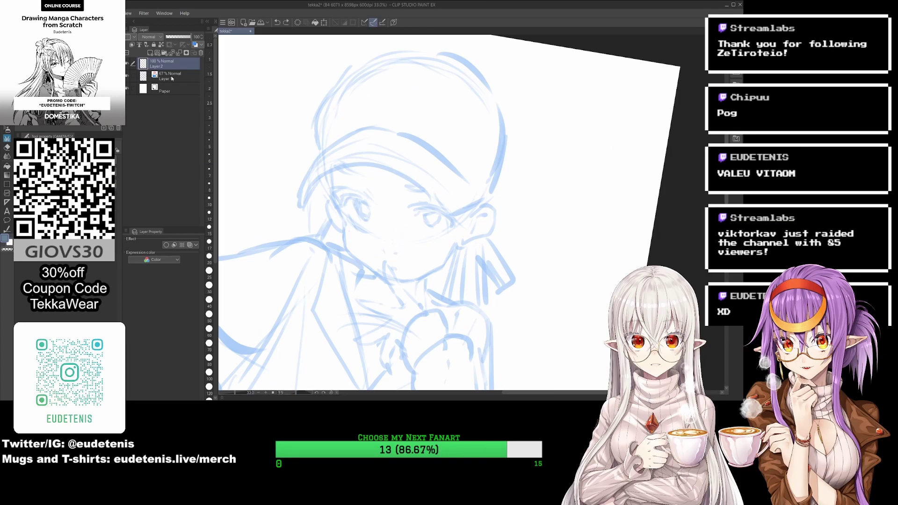
drag(464, 205, 450, 203)
mouse_move(291, 201)
mouse_down()
mouse_move(430, 220)
mouse_move(337, 175)
mouse_move(437, 213)
mouse_move(431, 192)
mouse_move(431, 202)
mouse_up()
key(ctrl+z)
key(ctrl+z)
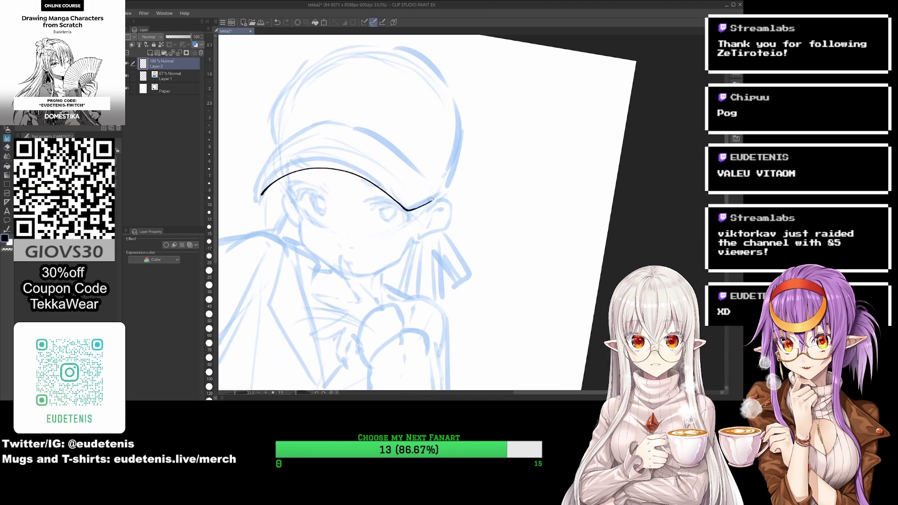
drag(333, 159, 390, 161)
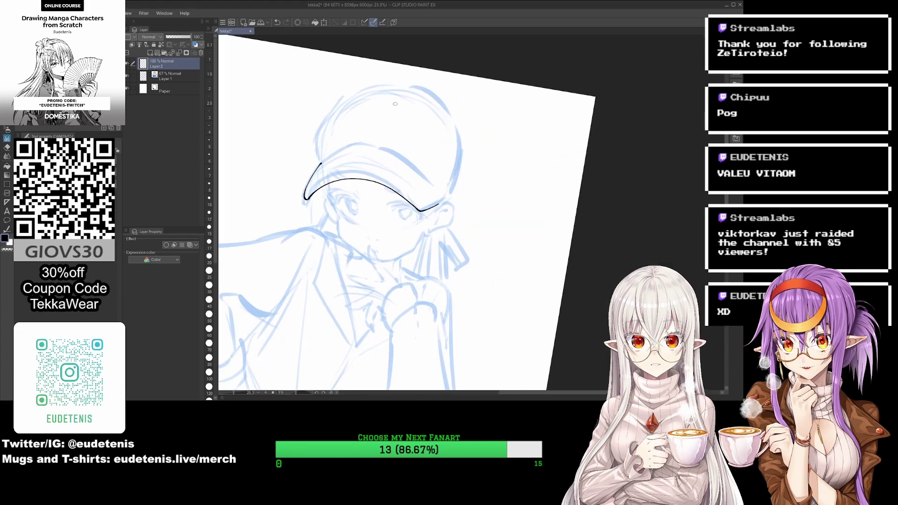
drag(299, 191, 444, 186)
mouse_move(316, 178)
mouse_down()
mouse_move(465, 165)
mouse_move(445, 215)
mouse_up()
Step: Ink the eyebrows under the brim and the cheek and jaw outline
scroll(348, 195, up, 1)
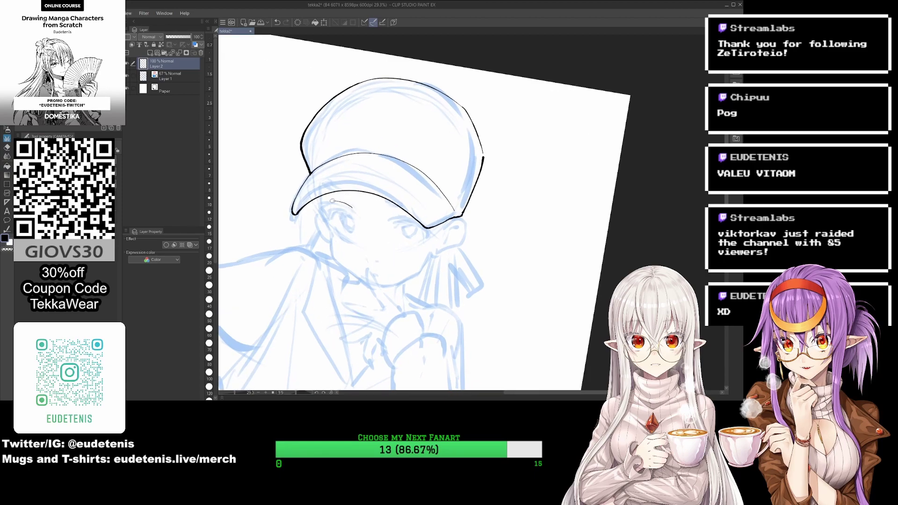
mouse_move(326, 219)
mouse_down()
mouse_move(396, 209)
mouse_move(374, 269)
mouse_move(401, 284)
mouse_up()
scroll(349, 215, down, 1)
key(ctrl+z)
mouse_move(448, 253)
mouse_down()
mouse_move(417, 277)
mouse_move(394, 270)
mouse_up()
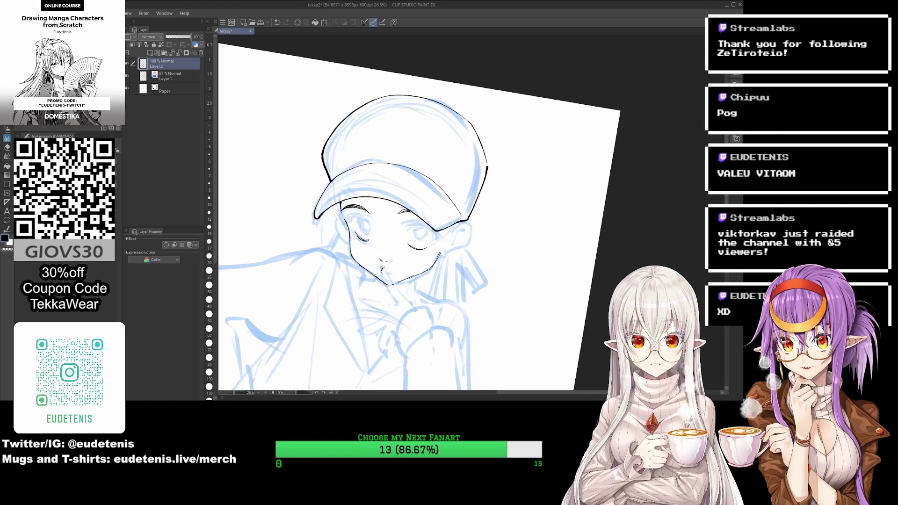
Step: Ink the upper eyelids, lashes and small details inside the right eye
scroll(493, 168, down, 3)
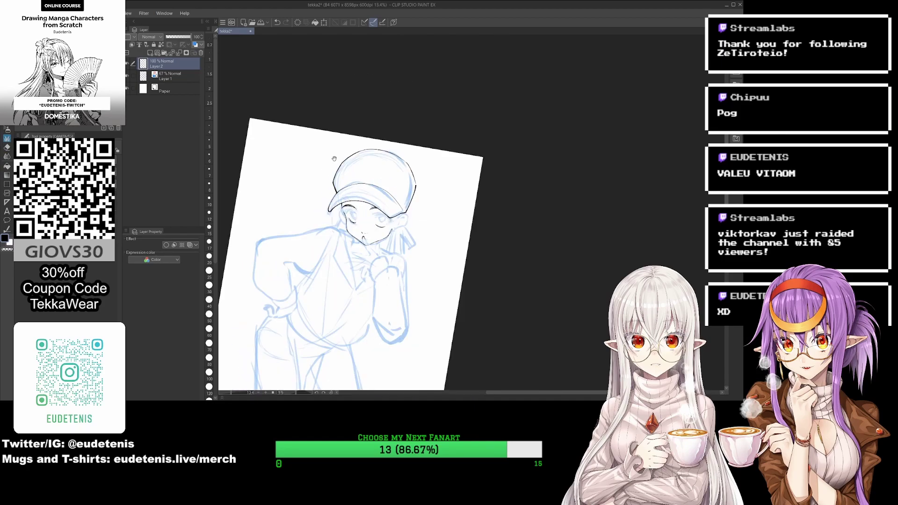
scroll(421, 187, up, 3)
scroll(346, 201, up, 1)
scroll(346, 201, up, 1)
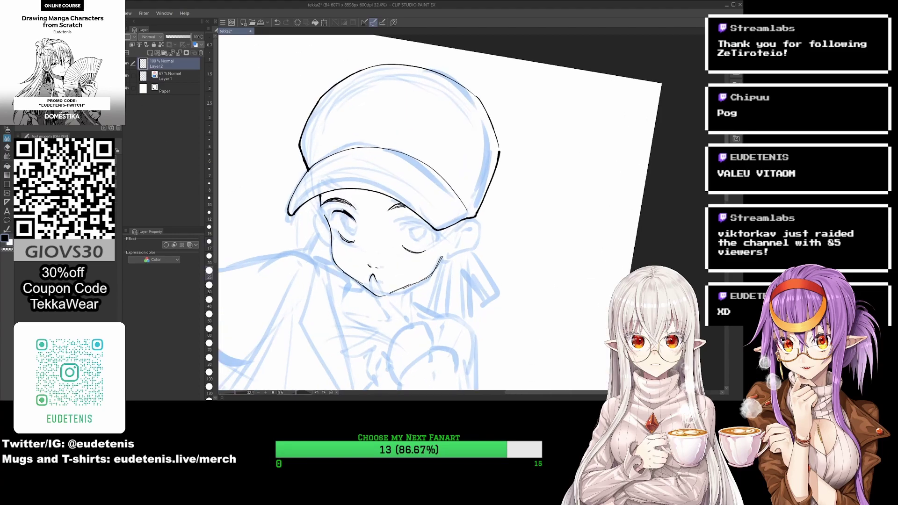
drag(330, 209, 434, 237)
scroll(402, 223, up, 1)
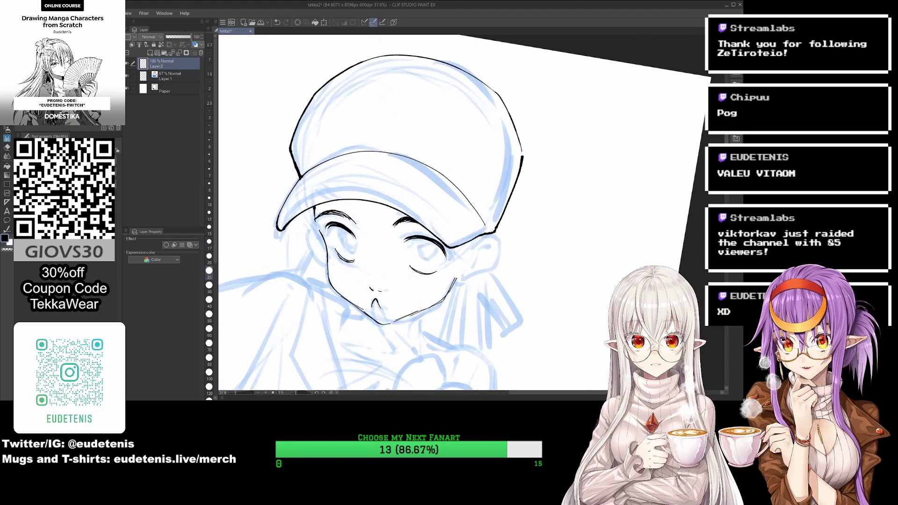
mouse_move(314, 214)
mouse_down()
mouse_move(355, 223)
mouse_move(333, 204)
mouse_up()
drag(412, 229, 408, 225)
drag(406, 210, 408, 225)
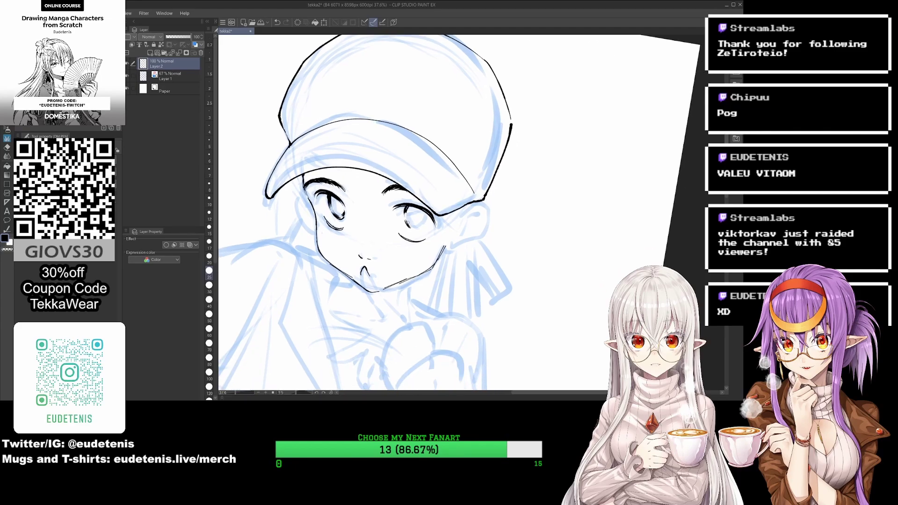
Step: Ink the ear beside the right eye
scroll(408, 213, up, 2)
scroll(412, 216, down, 2)
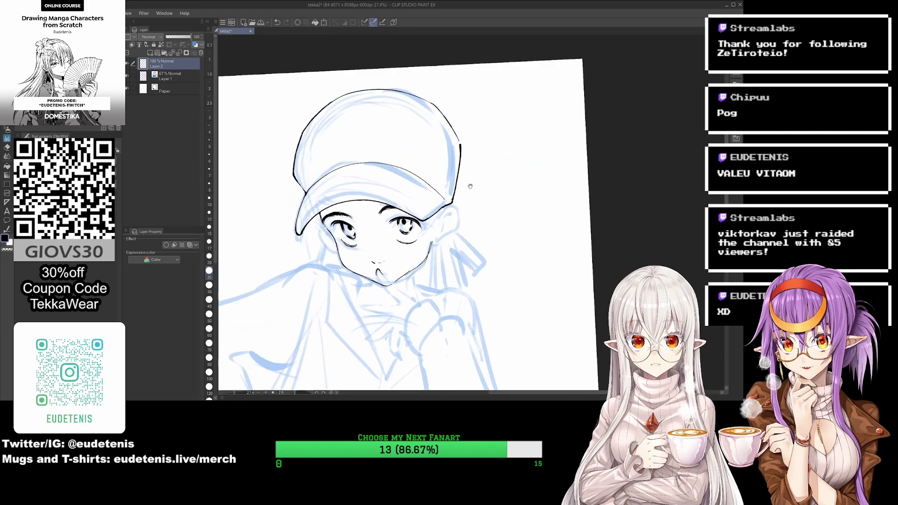
scroll(376, 239, down, 2)
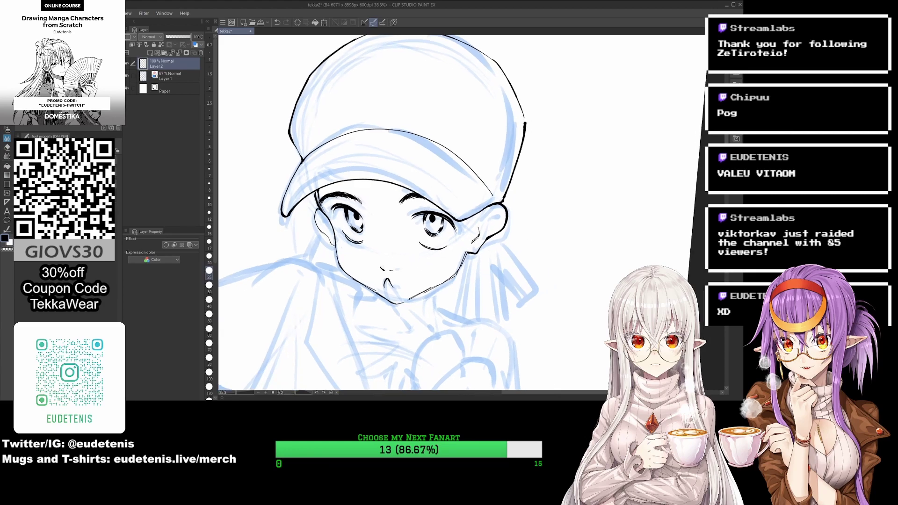
drag(482, 234, 498, 216)
scroll(498, 218, down, 2)
scroll(391, 220, up, 1)
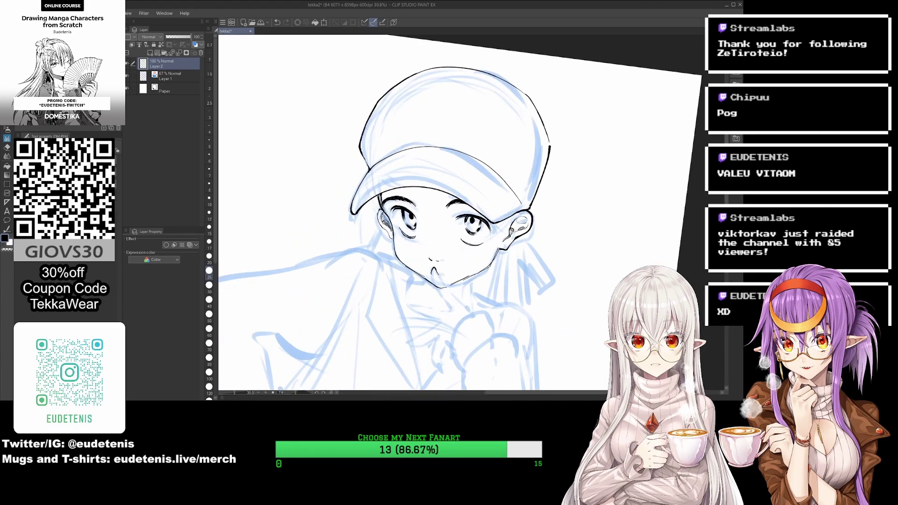
Step: Ink hair strands over the forehead and the hair tails below the ear
drag(510, 206, 465, 185)
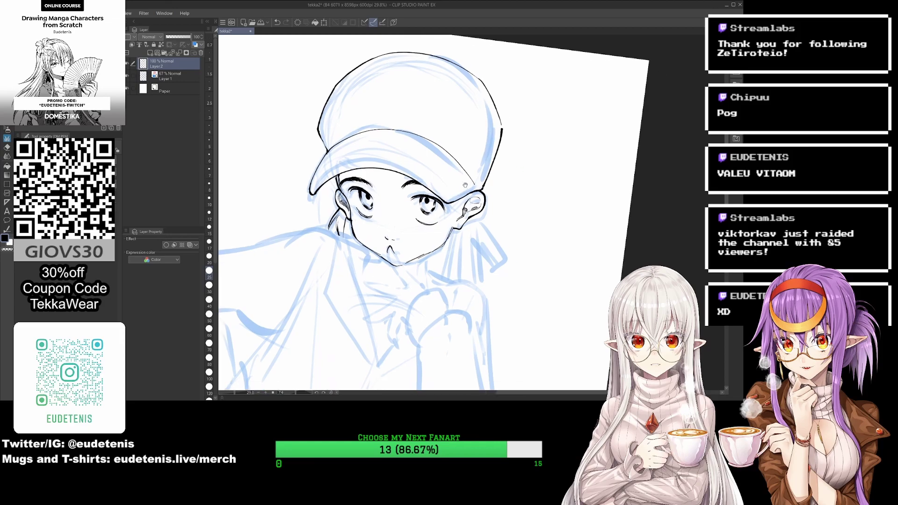
mouse_move(384, 171)
mouse_down()
mouse_move(395, 201)
mouse_move(398, 188)
mouse_move(437, 208)
mouse_move(414, 168)
mouse_move(456, 223)
mouse_up()
drag(402, 197, 412, 250)
drag(411, 213, 419, 249)
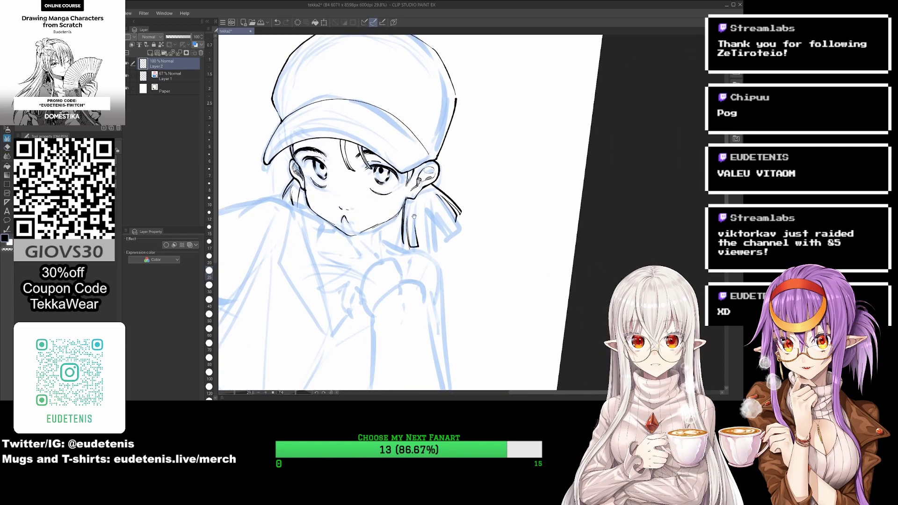
drag(447, 196, 421, 254)
drag(424, 226, 412, 260)
drag(450, 211, 466, 201)
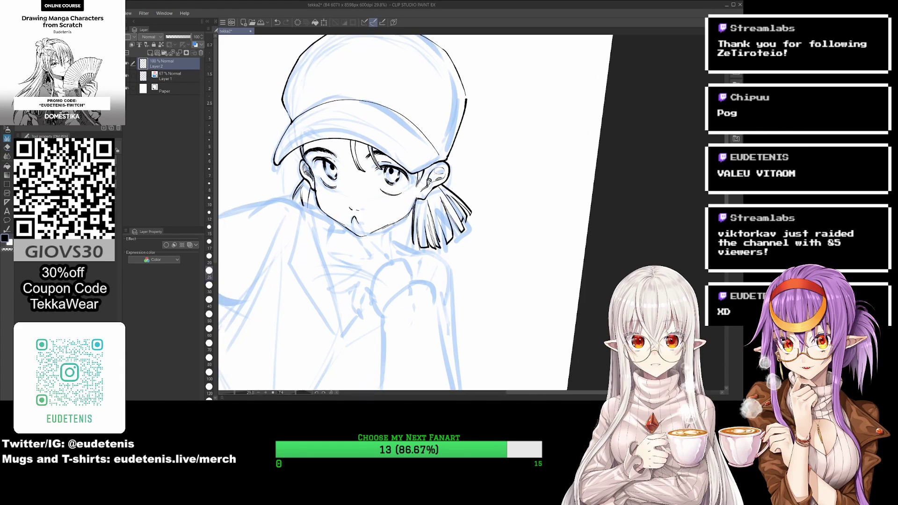
Step: Add small accent ink strokes near the eyes
scroll(396, 216, up, 1)
scroll(365, 187, up, 1)
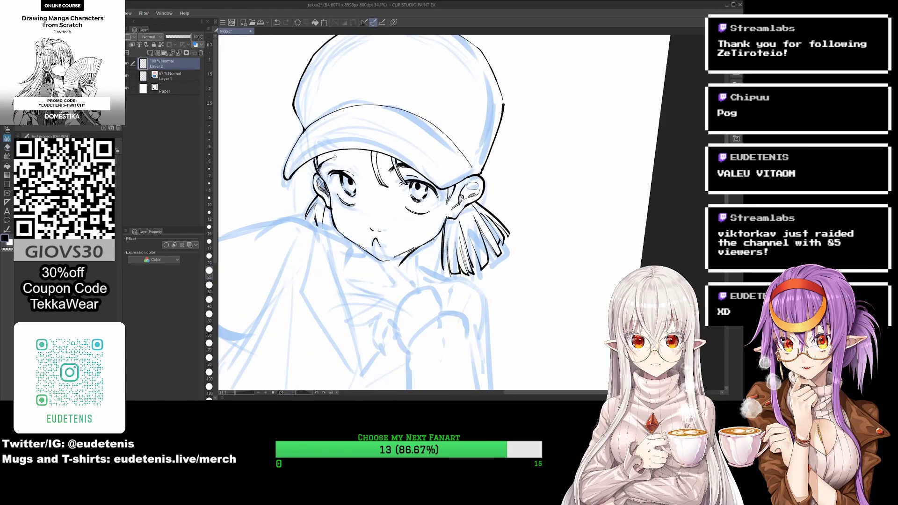
scroll(398, 126, up, 1)
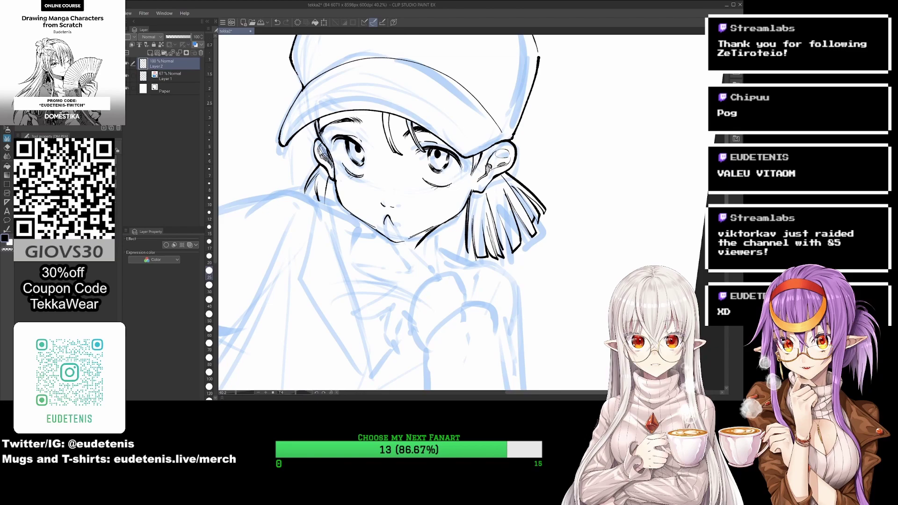
drag(337, 139, 333, 158)
drag(461, 163, 455, 177)
scroll(421, 187, down, 2)
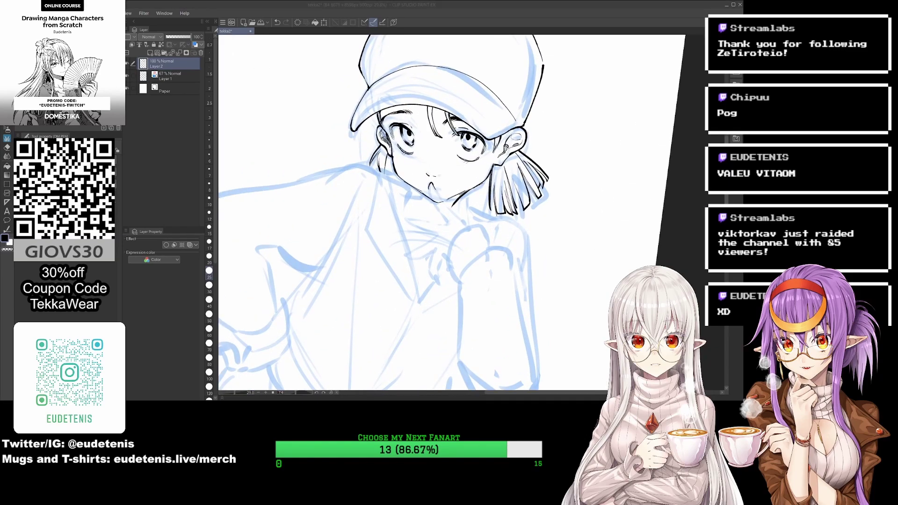
Step: Ink the collar curve, neck line and collar V below the chin
drag(396, 219, 465, 253)
mouse_move(397, 193)
mouse_down()
mouse_move(390, 232)
mouse_move(412, 314)
mouse_up()
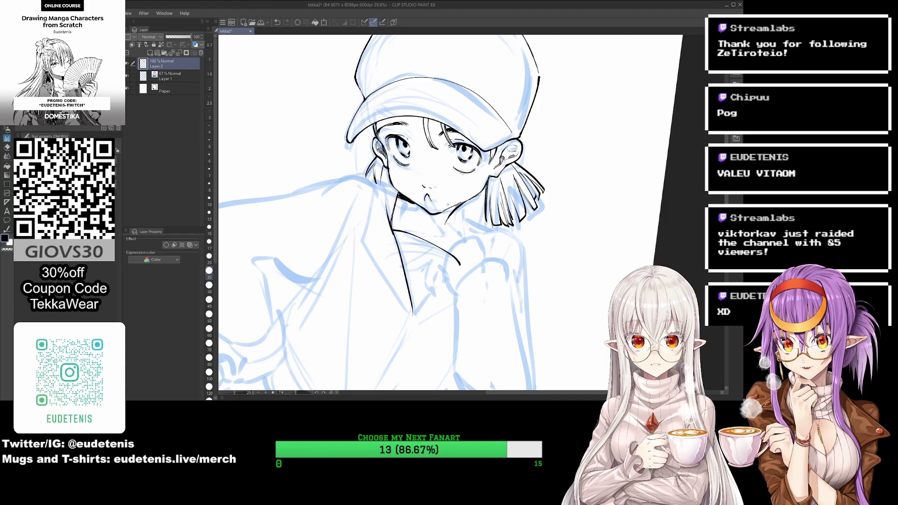
drag(447, 205, 443, 181)
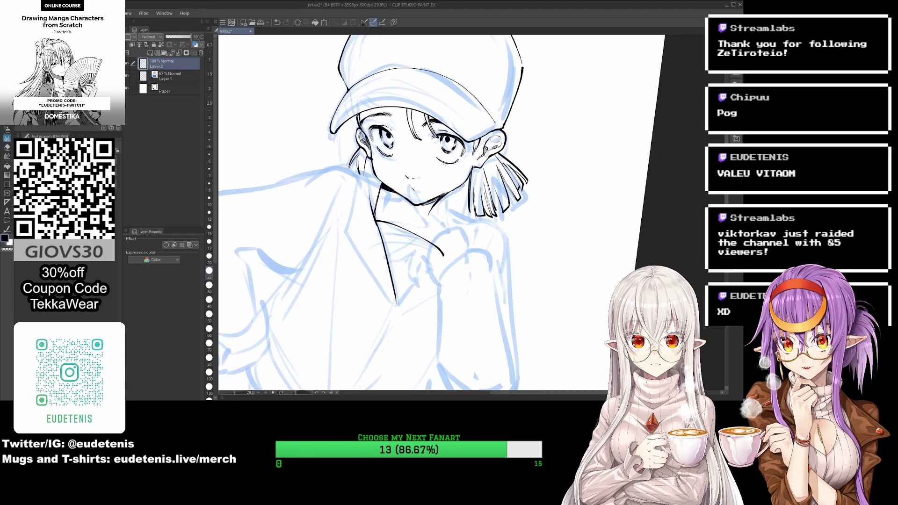
mouse_move(481, 186)
mouse_down()
mouse_move(440, 232)
mouse_move(455, 230)
mouse_move(453, 209)
mouse_move(429, 255)
mouse_move(444, 248)
mouse_up()
scroll(440, 224, up, 1)
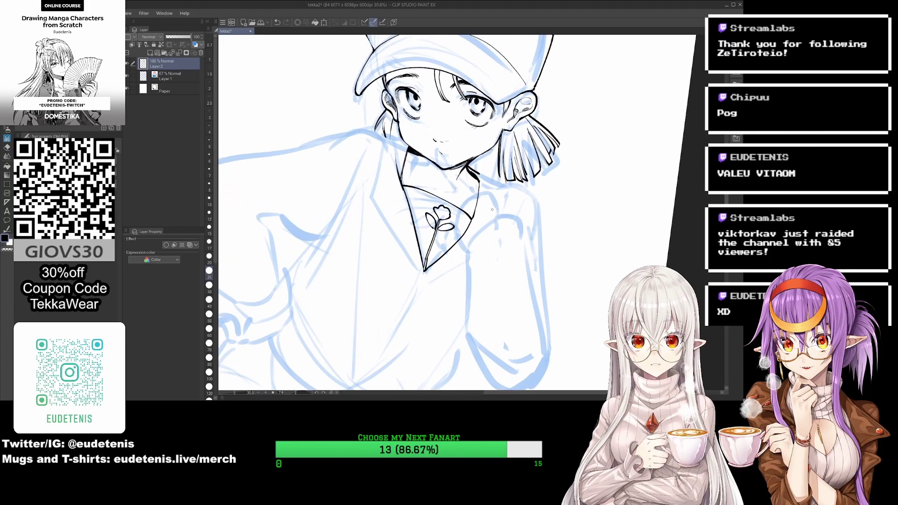
key(e)
scroll(390, 222, up, 1)
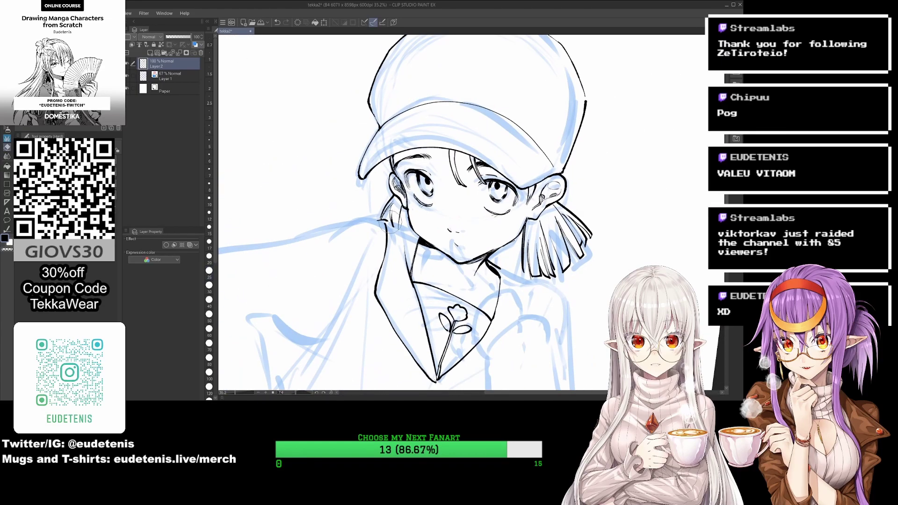
key(p)
scroll(390, 221, down, 2)
Step: Ink the jacket front and shoulder-to-torso contour below the collar
drag(460, 222, 397, 305)
mouse_move(361, 228)
mouse_down()
mouse_move(387, 308)
mouse_move(408, 292)
mouse_up()
key(ctrl+z)
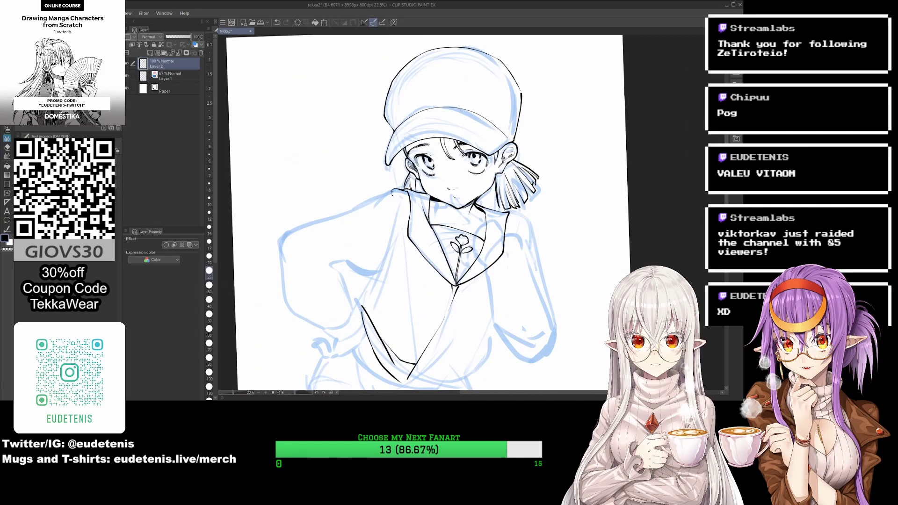
mouse_move(367, 201)
mouse_down()
mouse_move(393, 223)
mouse_move(363, 297)
mouse_up()
Step: With the canvas rotated, ink the arm and hand contours and jacket hem
key(minus)
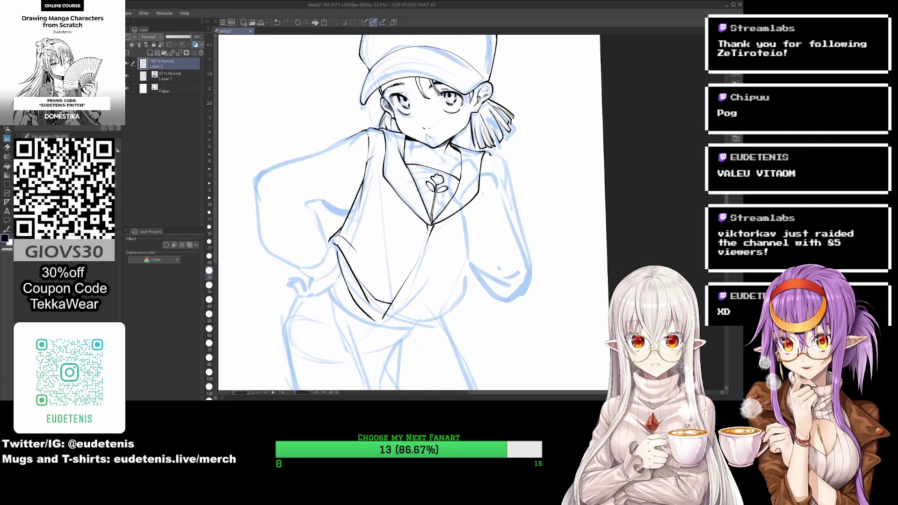
mouse_move(381, 184)
mouse_down()
mouse_move(351, 209)
mouse_move(332, 303)
mouse_up()
drag(315, 265, 379, 323)
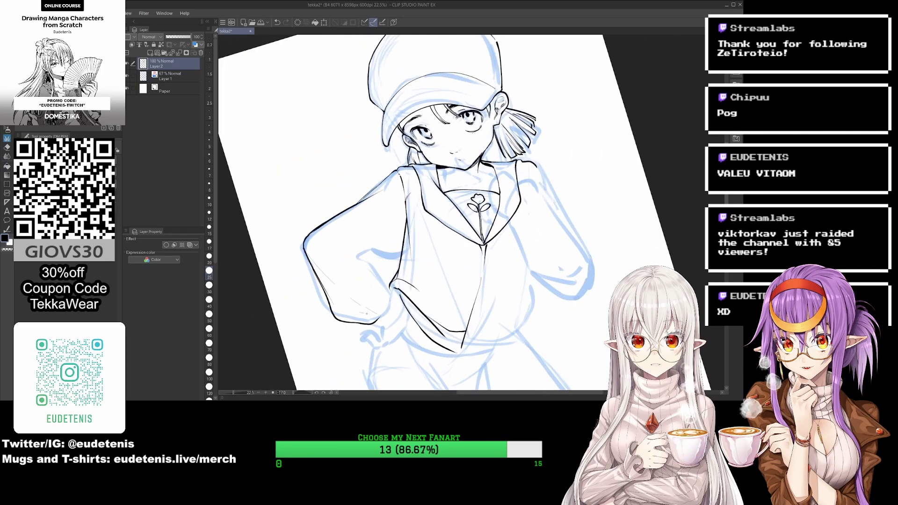
drag(356, 253, 392, 313)
key(asciicircum)
drag(355, 164, 386, 206)
drag(424, 247, 383, 300)
drag(395, 301, 436, 293)
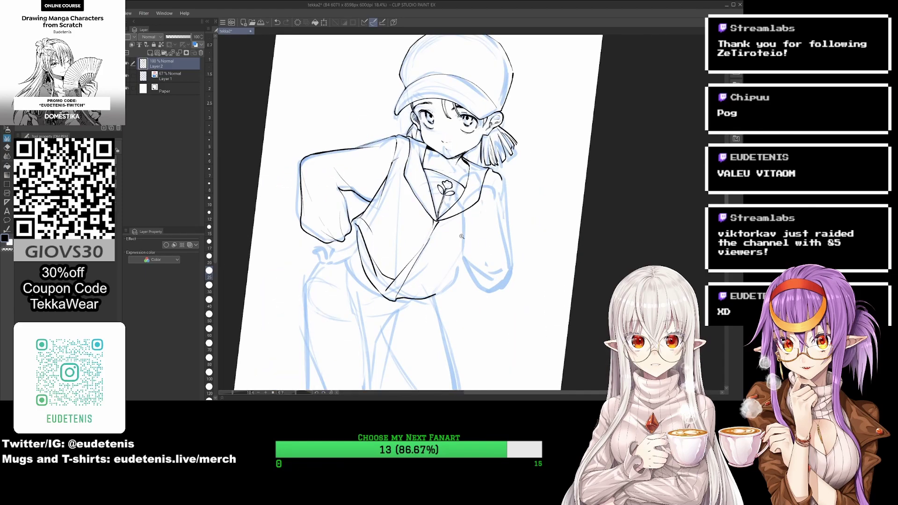
Step: Add a side stroke and a vertical fold line on the jacket
scroll(449, 257, up, 1)
drag(475, 202, 466, 245)
drag(374, 181, 388, 272)
scroll(403, 234, down, 3)
scroll(403, 233, up, 3)
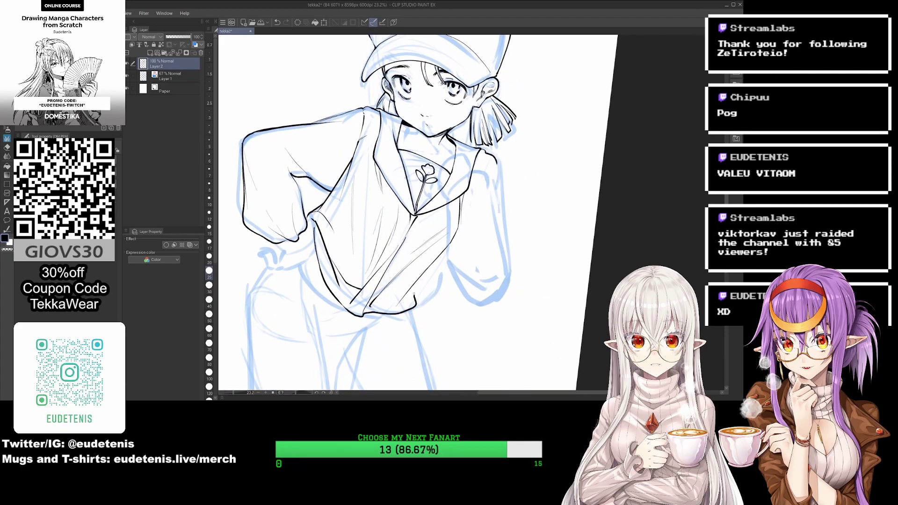
scroll(415, 293, down, 3)
scroll(421, 257, up, 3)
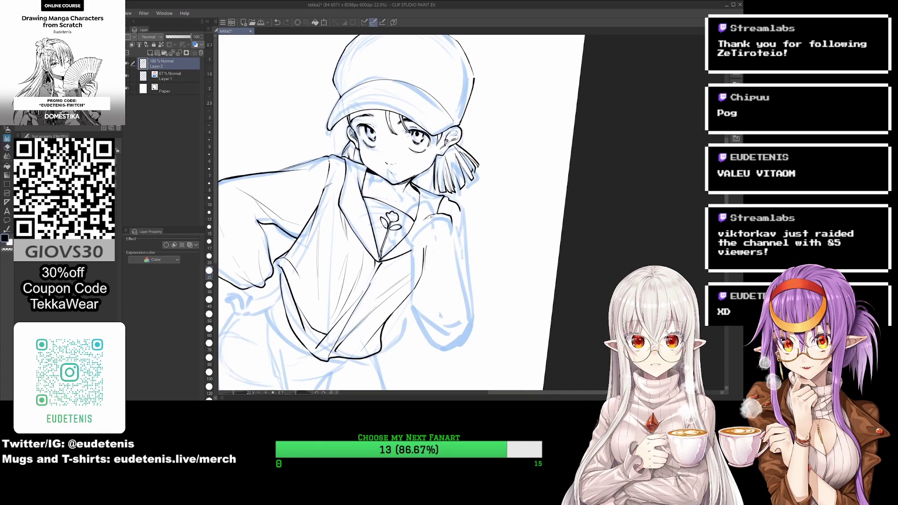
Step: Ink the raised fist and sleeve, erasing stray lines near the fist
mouse_move(418, 210)
mouse_down()
mouse_move(438, 233)
mouse_move(457, 306)
mouse_up()
scroll(435, 257, down, 3)
scroll(435, 258, up, 2)
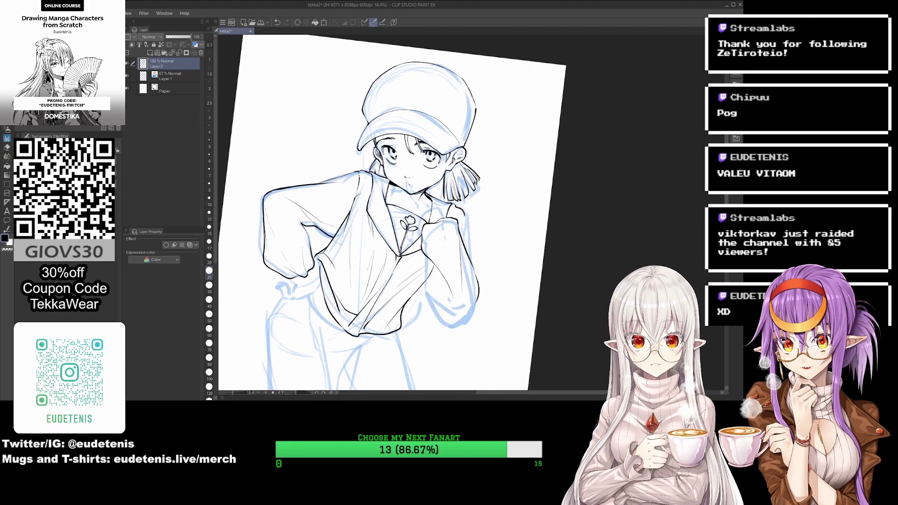
drag(466, 215, 477, 279)
scroll(436, 243, up, 2)
key(e)
drag(412, 255, 442, 210)
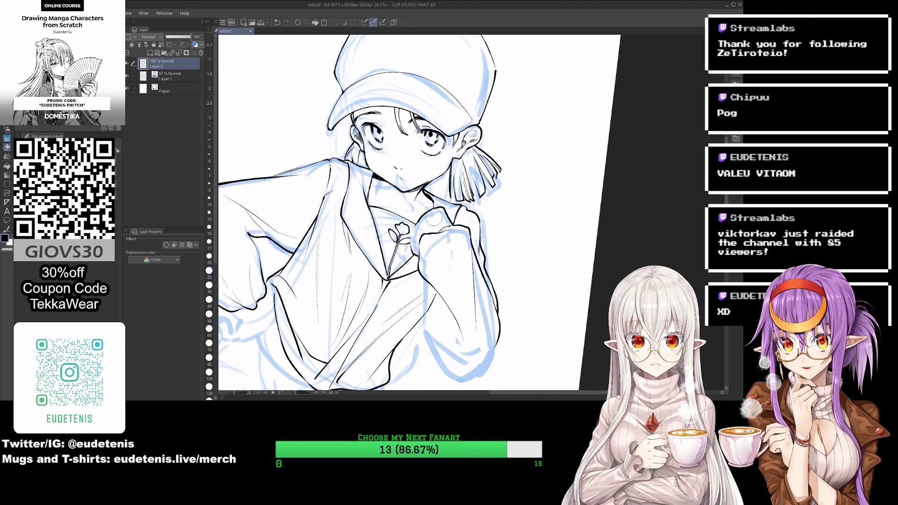
scroll(472, 217, down, 3)
Step: Draw a looping infinity-shaped bracelet on the fist's wrist
key(p)
scroll(471, 217, up, 2)
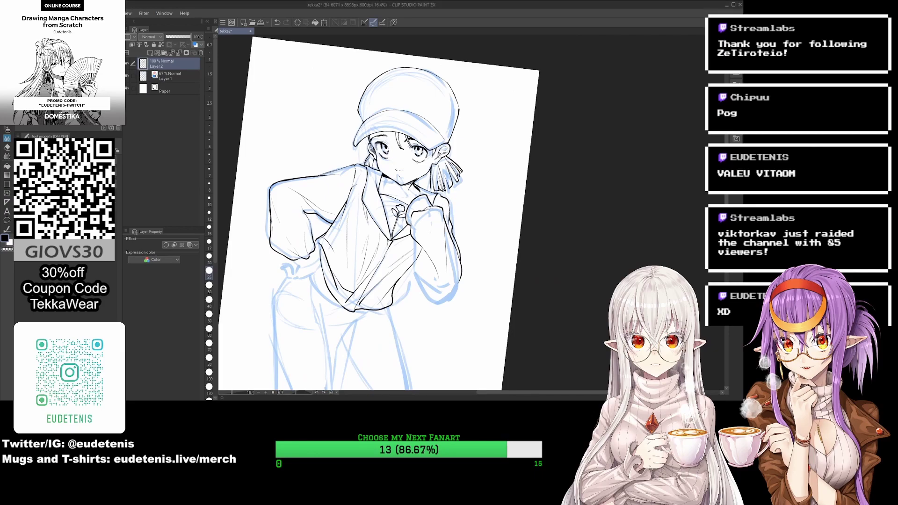
scroll(421, 279, up, 1)
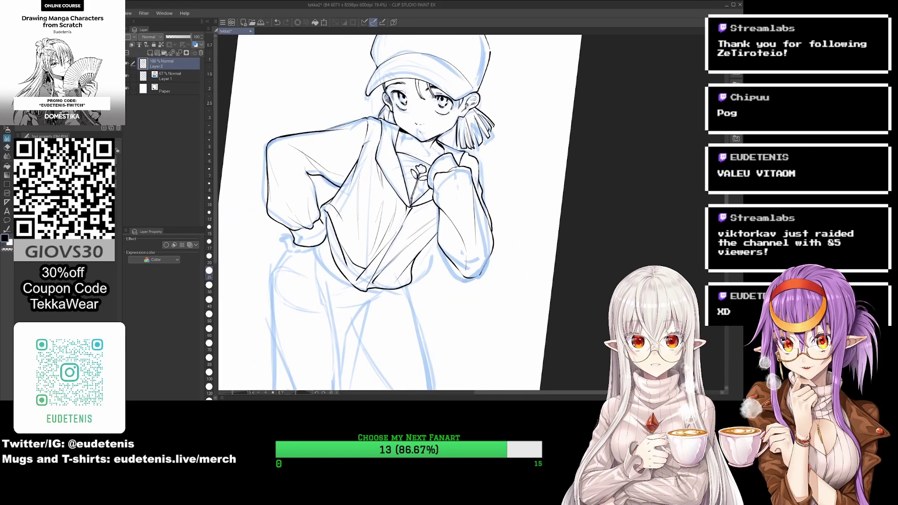
scroll(302, 259, up, 2)
mouse_move(317, 262)
mouse_down()
mouse_move(335, 241)
mouse_move(255, 292)
mouse_up()
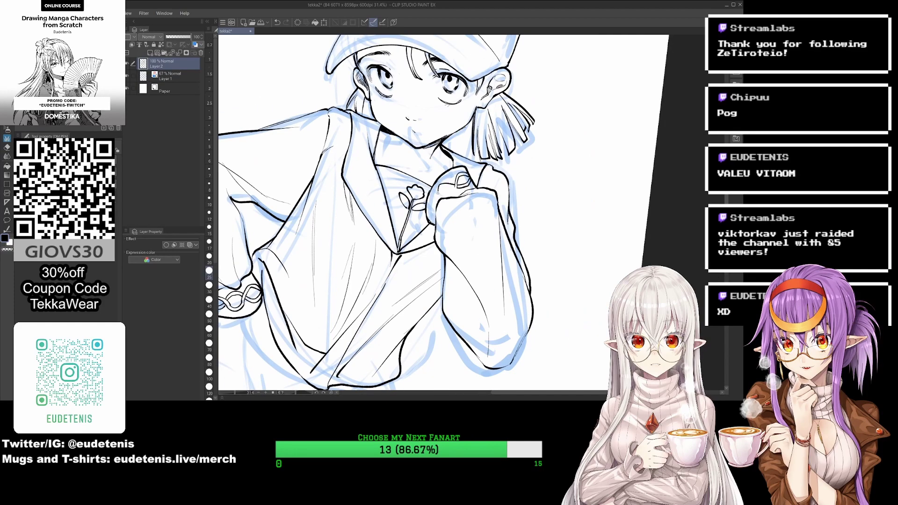
drag(440, 192, 459, 187)
Step: Fit the page in view and ink the curly hair strands beside the face
key(ctrl+0)
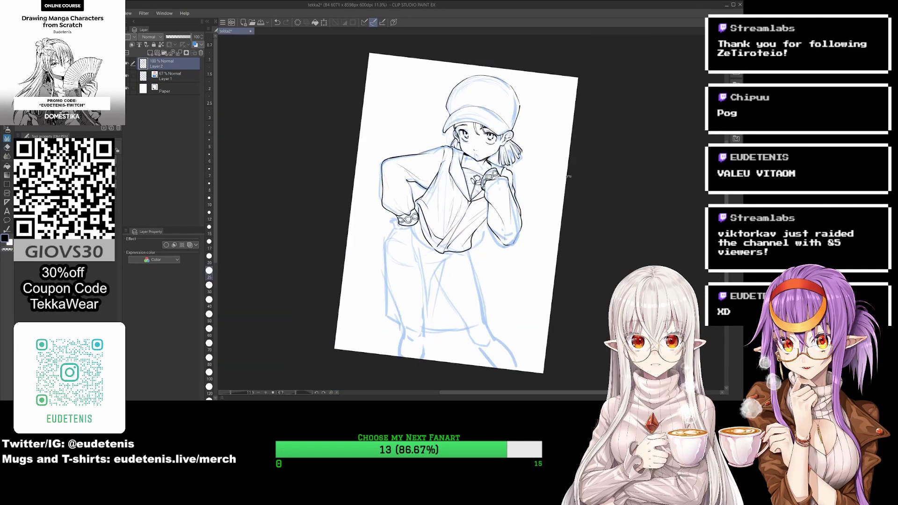
scroll(393, 246, up, 5)
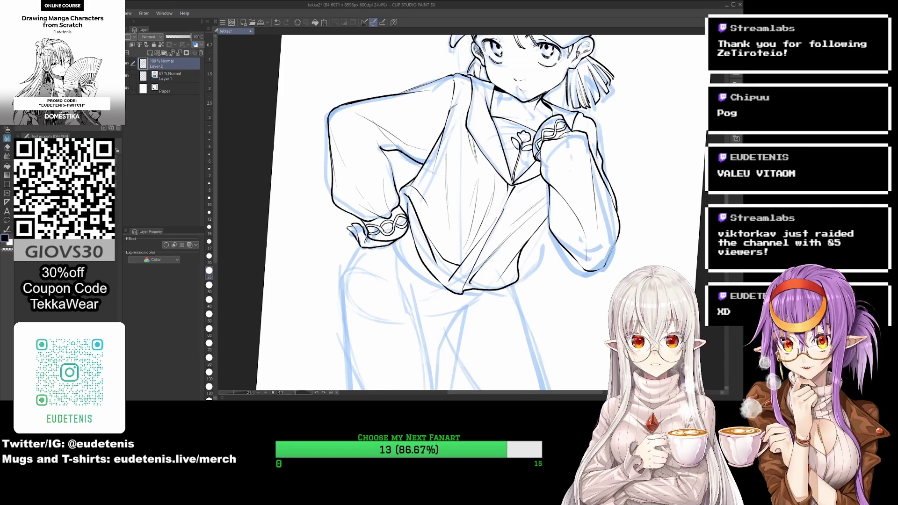
scroll(351, 230, down, 2)
scroll(471, 129, up, 2)
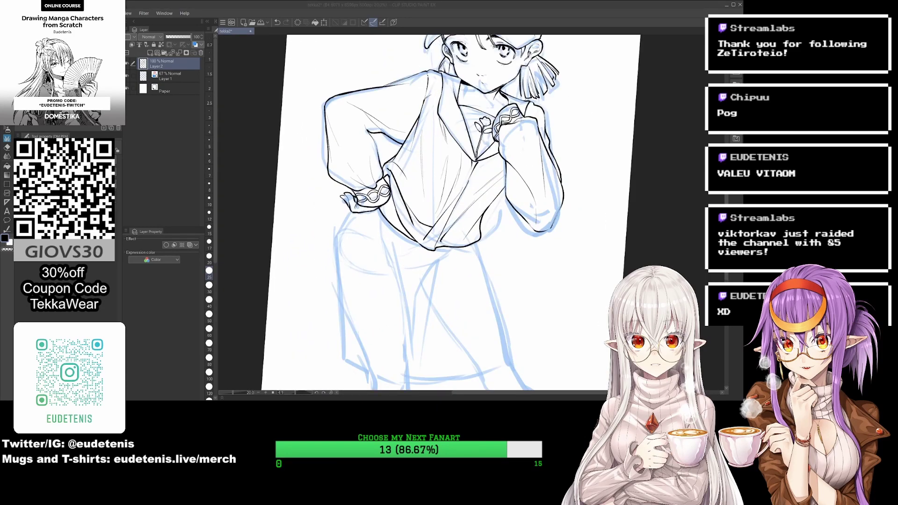
scroll(468, 164, up, 2)
scroll(468, 163, up, 2)
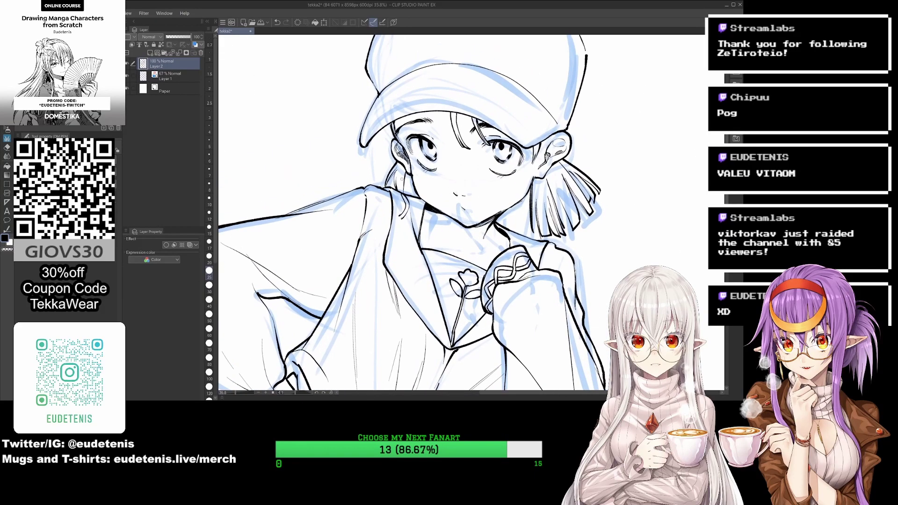
mouse_move(402, 192)
mouse_down()
mouse_move(397, 237)
mouse_move(423, 280)
mouse_move(412, 278)
mouse_up()
scroll(402, 201, down, 1)
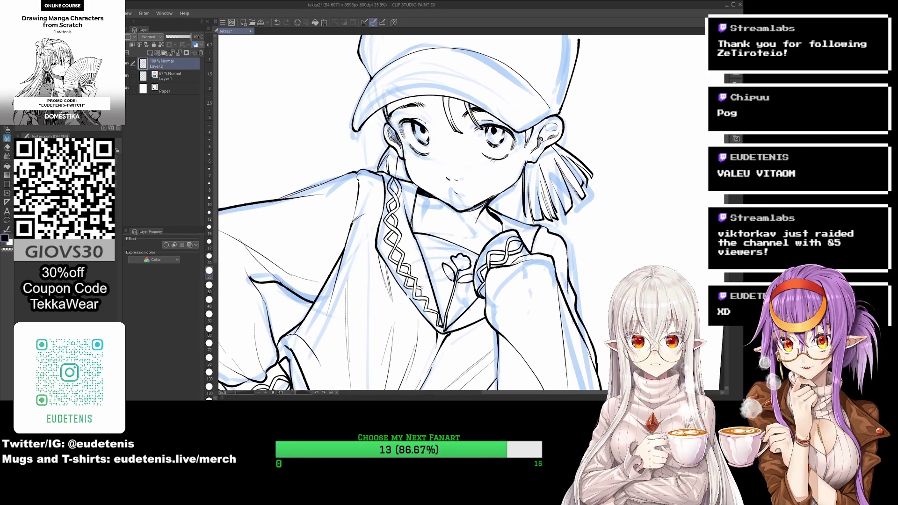
Step: Ink the braided pattern on the collar trim
drag(422, 304, 440, 325)
drag(573, 236, 580, 216)
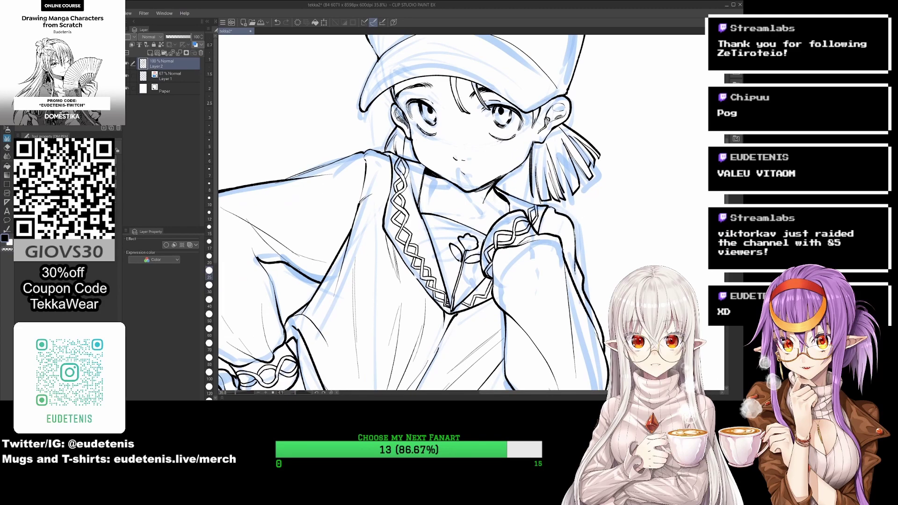
scroll(467, 211, down, 3)
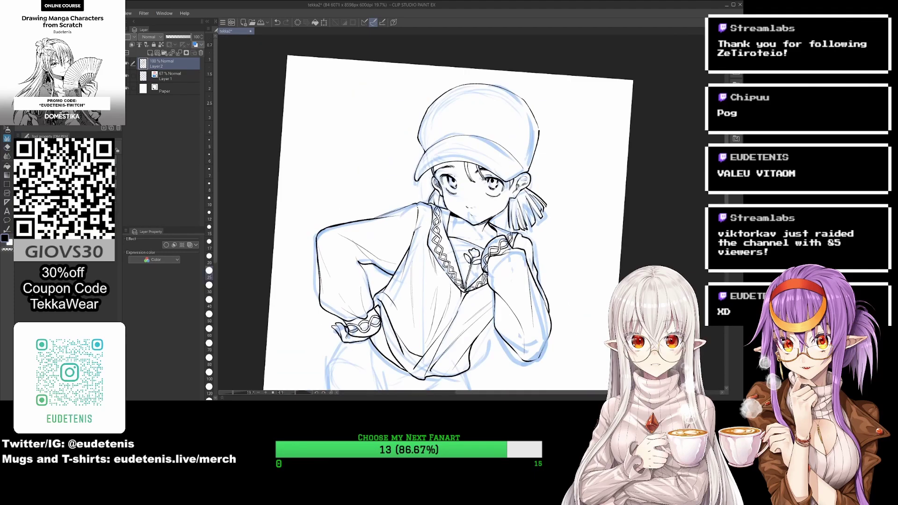
scroll(447, 230, up, 1)
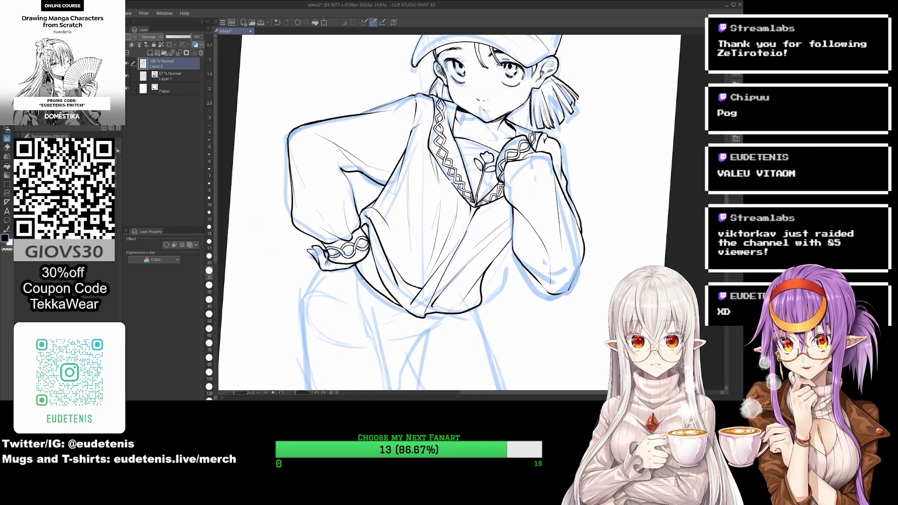
Step: Ink the skirt's vertical pleat lines, right hem and outer edge
scroll(449, 210, down, 1)
scroll(374, 282, down, 2)
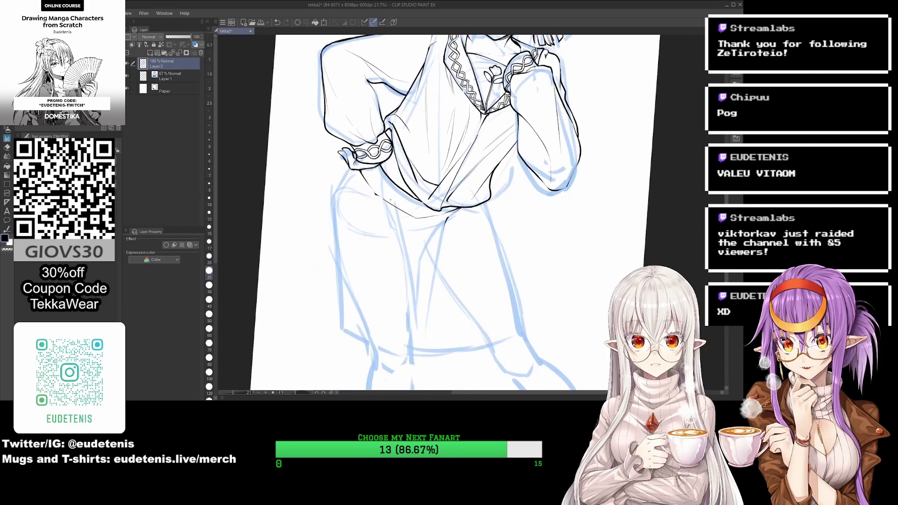
scroll(388, 216, down, 2)
drag(390, 212, 396, 318)
drag(408, 188, 433, 331)
scroll(433, 330, up, 2)
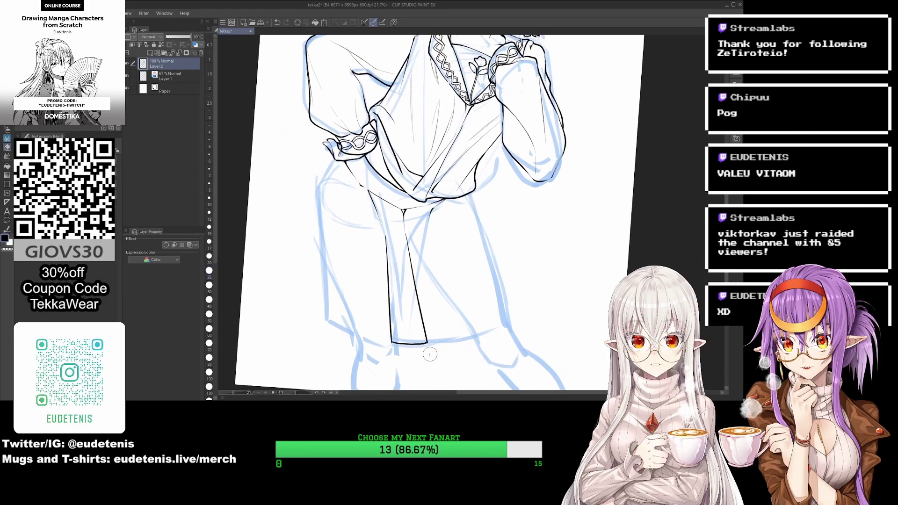
drag(428, 221, 429, 342)
scroll(430, 342, up, 1)
drag(443, 203, 461, 337)
mouse_move(463, 198)
mouse_down()
mouse_move(501, 332)
mouse_move(508, 328)
mouse_up()
drag(350, 186, 352, 346)
Step: Ink the lines along the skirt's left side
scroll(328, 211, up, 1)
drag(328, 206, 337, 341)
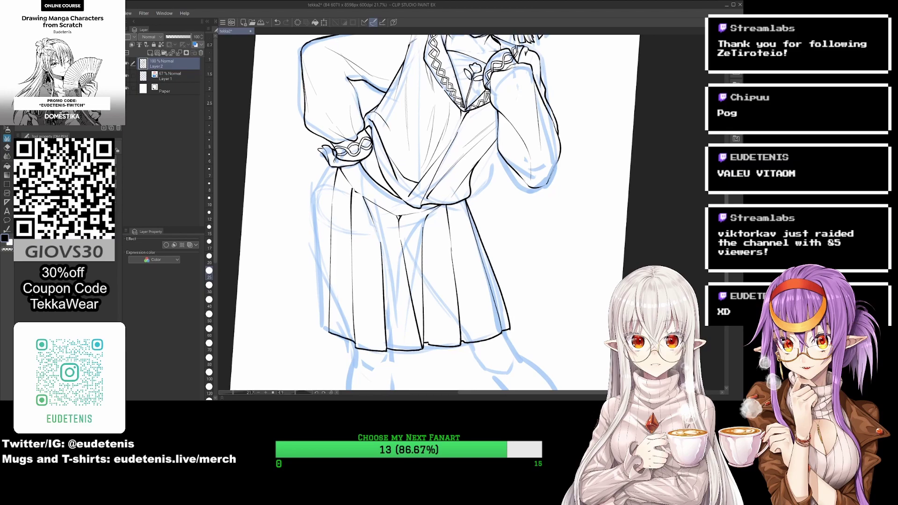
drag(328, 166, 316, 323)
drag(314, 215, 313, 286)
scroll(294, 296, down, 5)
scroll(295, 296, up, 4)
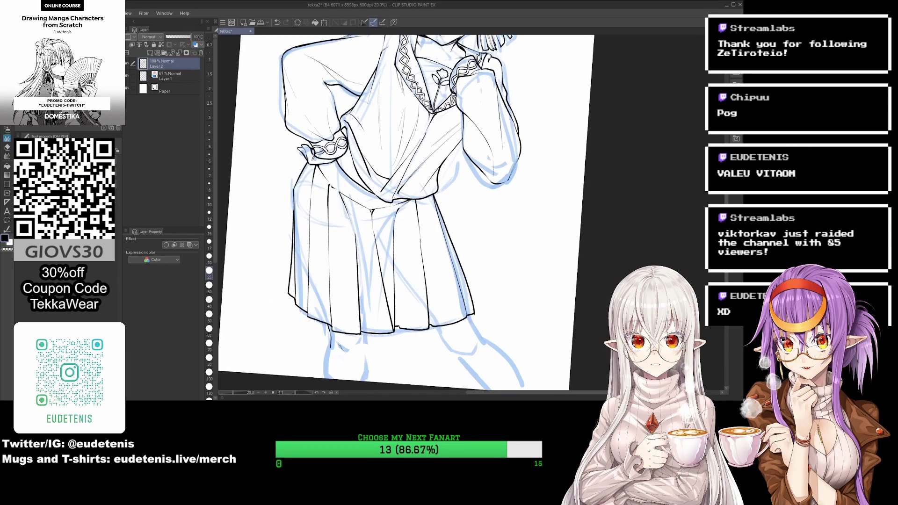
Step: Ink short leg strokes below the hem and the knee line
drag(363, 337, 364, 362)
drag(328, 353, 329, 379)
drag(360, 355, 361, 370)
drag(375, 211, 335, 186)
drag(397, 301, 405, 315)
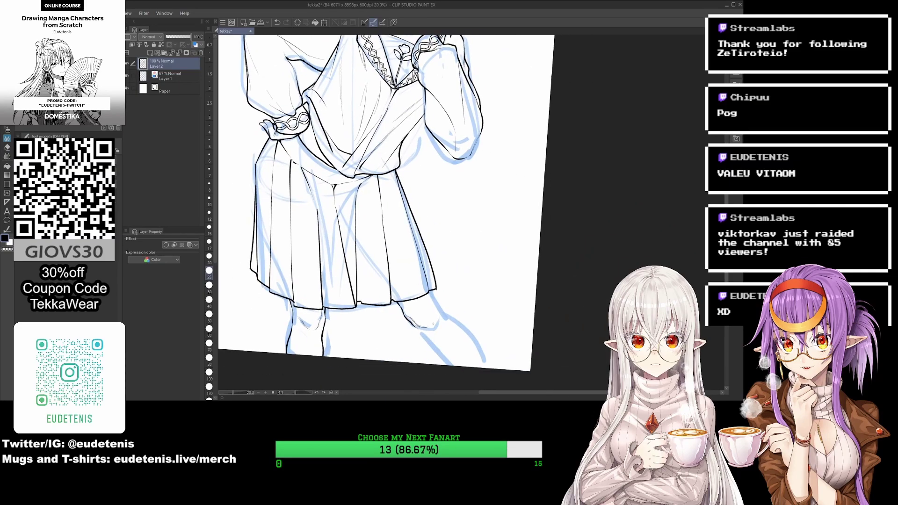
mouse_move(442, 292)
mouse_down()
mouse_move(431, 326)
mouse_move(454, 365)
mouse_up()
scroll(421, 328, down, 3)
Step: Erase the faint stray lines at the knee with the eraser
key(e)
scroll(418, 318, up, 3)
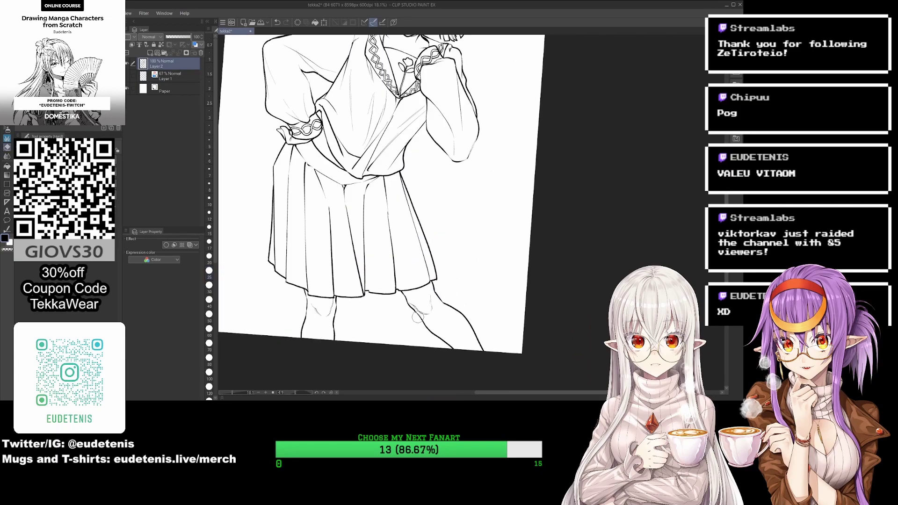
drag(418, 317, 428, 328)
drag(416, 281, 435, 395)
key(p)
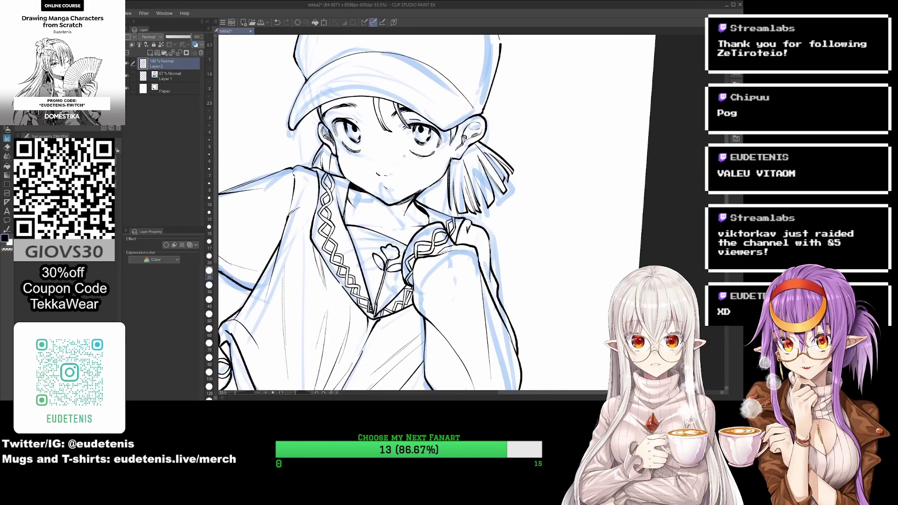
Step: Rotate the view, ink the fingers near the collar and erase stray collar strokes
scroll(389, 178, up, 2)
mouse_move(476, 169)
mouse_down()
mouse_move(412, 154)
mouse_move(421, 196)
mouse_up()
key(e)
mouse_move(433, 248)
mouse_down()
mouse_move(442, 295)
mouse_move(465, 286)
mouse_up()
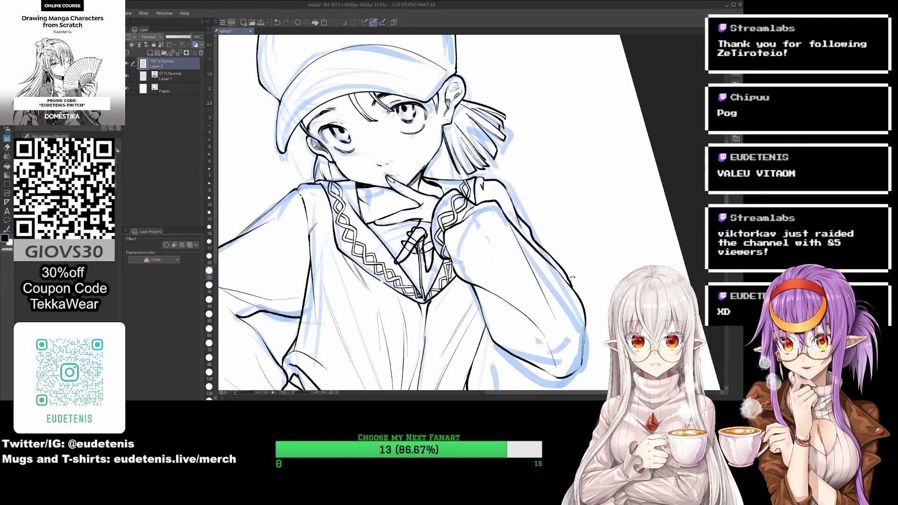
mouse_move(421, 196)
mouse_down()
mouse_move(413, 245)
mouse_move(407, 229)
mouse_move(421, 248)
mouse_move(425, 292)
mouse_up()
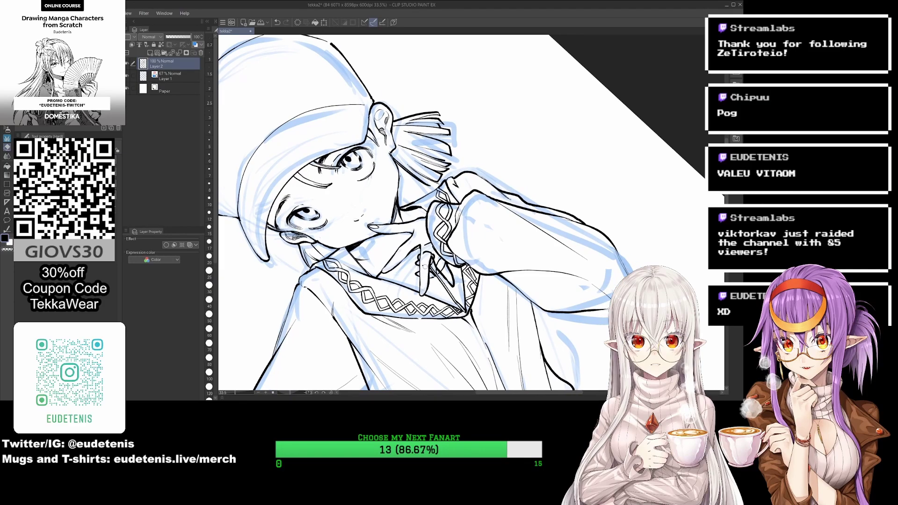
drag(431, 241, 442, 267)
key(p)
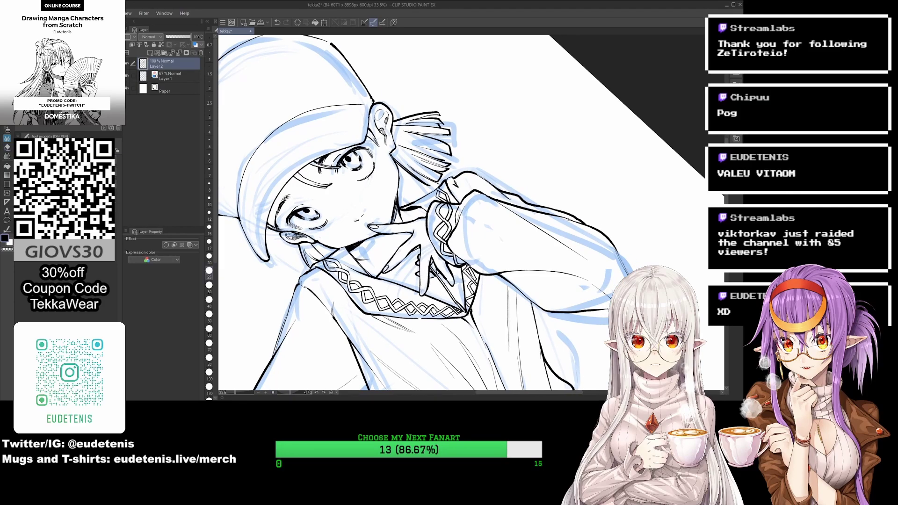
Step: Rotate the view back nearly upright and review the finished line art
drag(570, 199, 501, 200)
key(e)
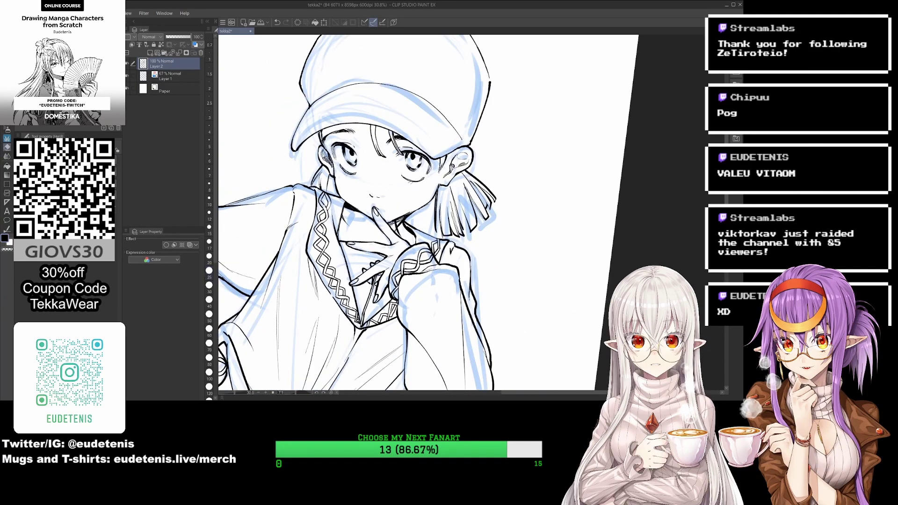
key(p)
scroll(419, 249, down, 3)
scroll(418, 249, up, 4)
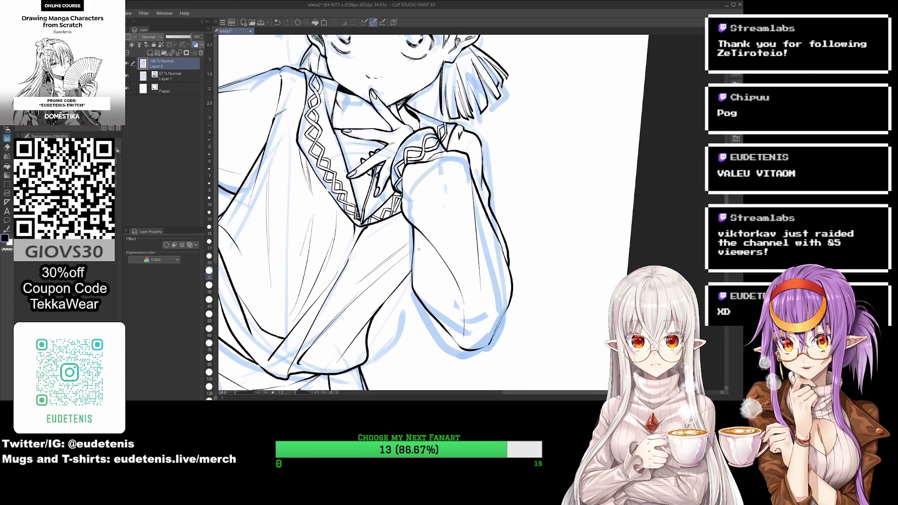
scroll(419, 249, down, 5)
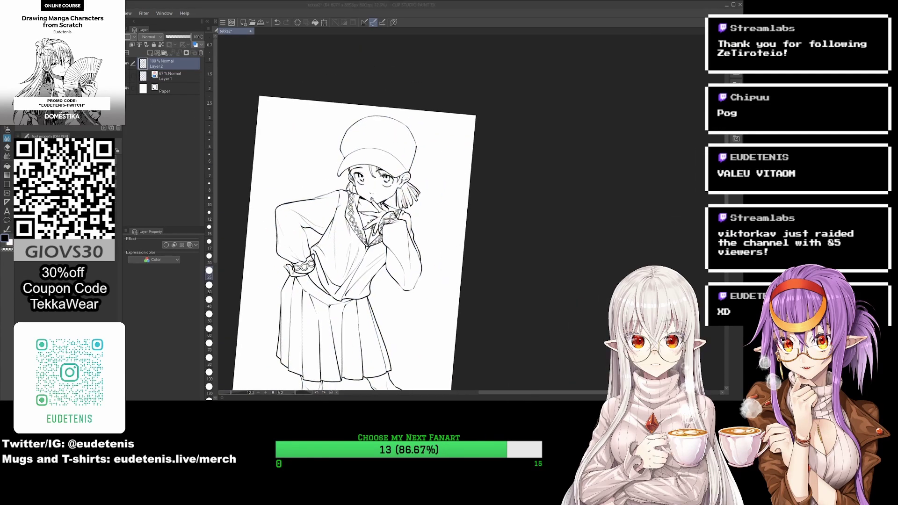
Step: Select brush size 8 and frame the face and the hair under the ear
scroll(355, 182, up, 5)
drag(474, 168, 462, 173)
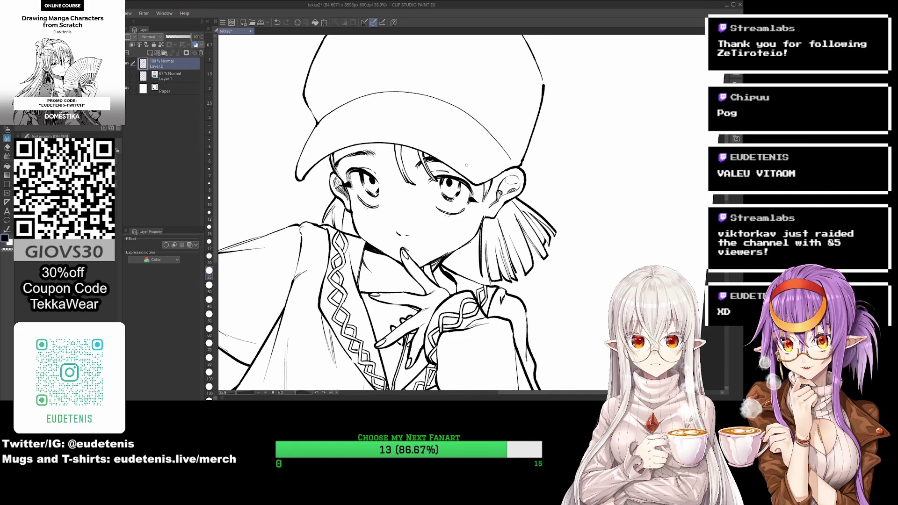
click(209, 186)
drag(468, 196, 474, 177)
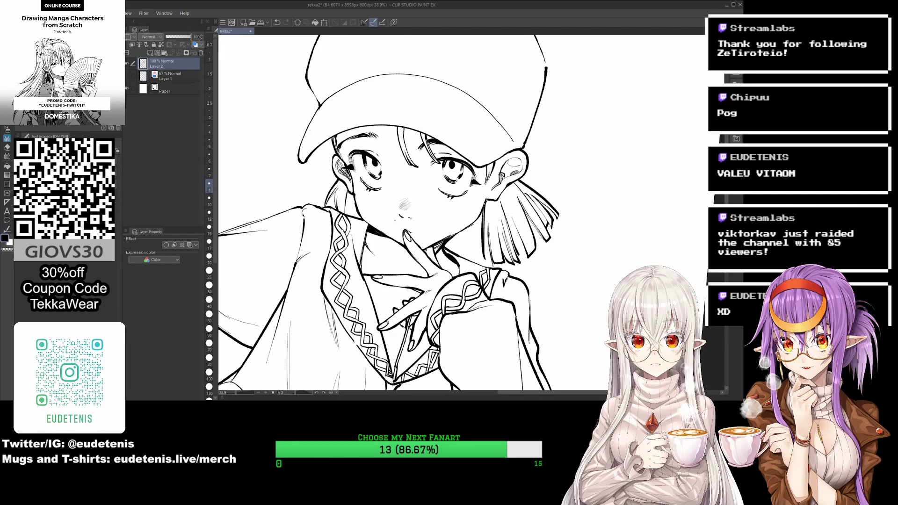
scroll(389, 213, up, 1)
scroll(388, 212, right, 1)
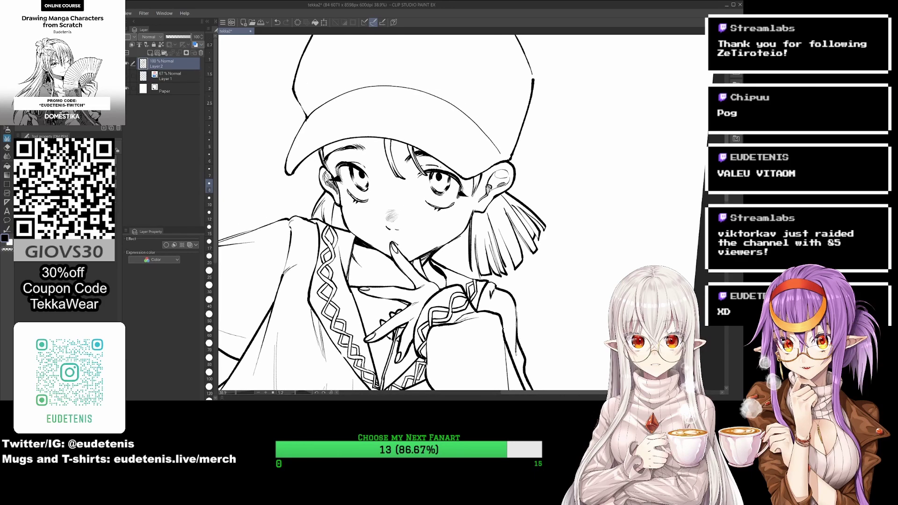
scroll(496, 162, up, 1)
scroll(496, 161, right, 1)
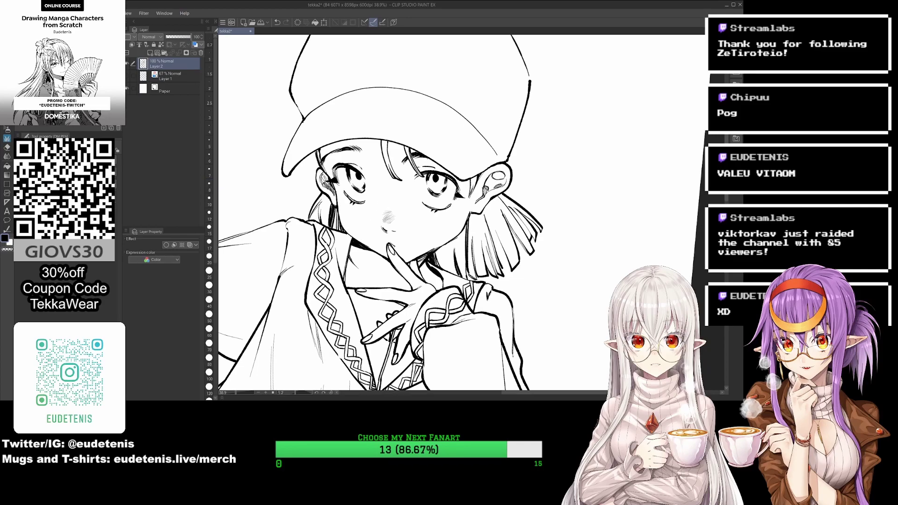
Step: Hatch dark DM PEN strokes into the hair below and near the ear
mouse_move(427, 251)
mouse_down()
mouse_move(420, 260)
mouse_move(443, 264)
mouse_up()
mouse_move(456, 234)
mouse_down()
mouse_move(447, 268)
mouse_move(456, 273)
mouse_up()
key(asciicircum)
mouse_move(472, 215)
mouse_down()
mouse_move(463, 278)
mouse_move(441, 316)
mouse_up()
mouse_move(474, 244)
mouse_down()
mouse_move(457, 304)
mouse_move(477, 307)
mouse_move(450, 302)
mouse_up()
key(asciicircum)
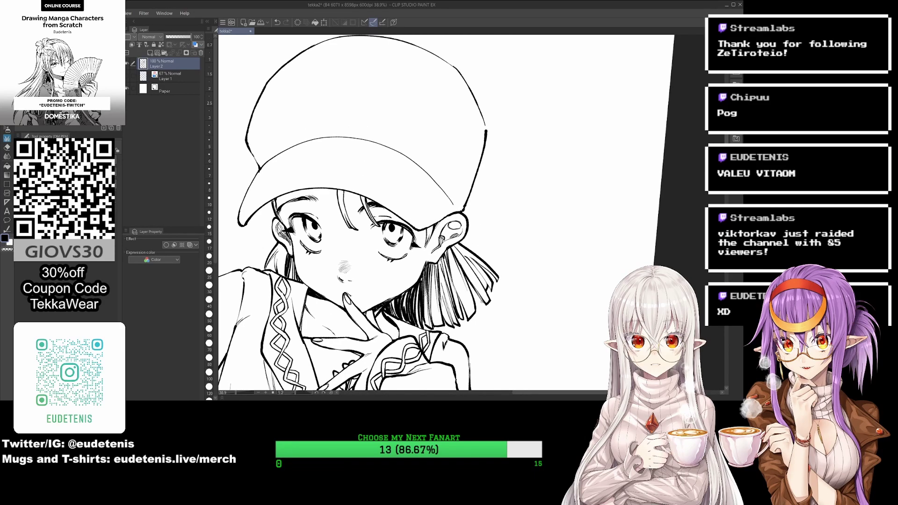
Step: Zoom and rotate the page view to frame the head for work on the cap
key(minus)
key(asciicircum)
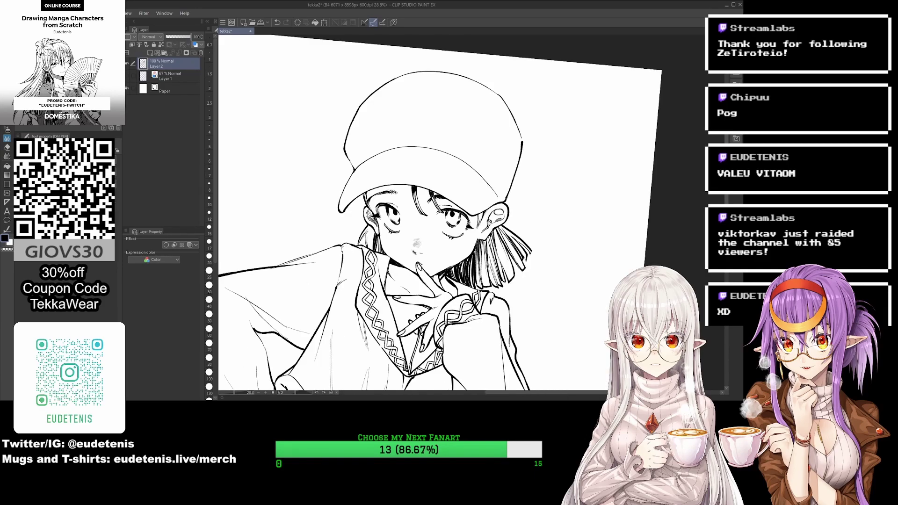
key(ctrl+plus)
key(asciicircum)
key(asciicircum)
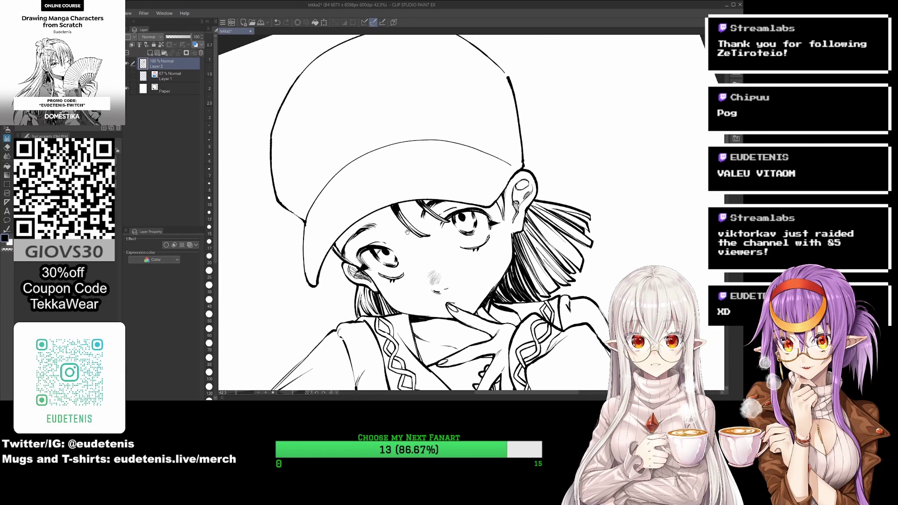
drag(407, 232, 402, 233)
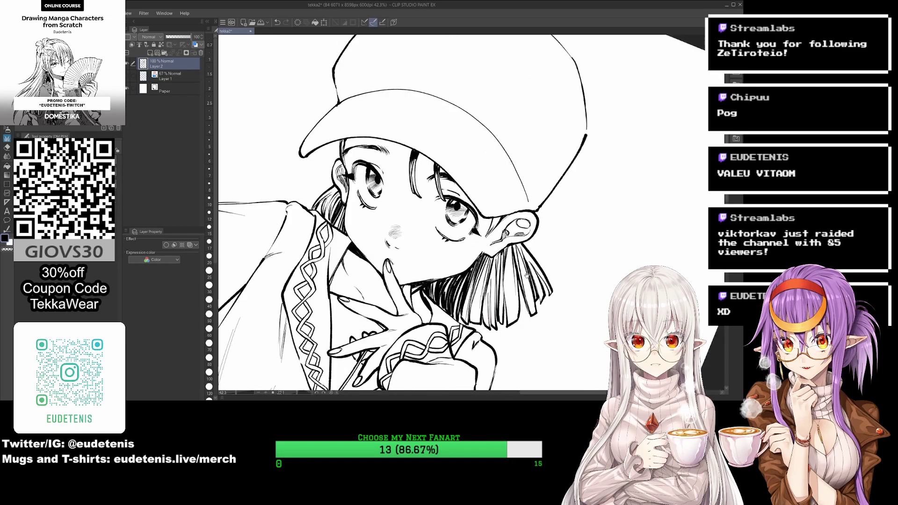
key(minus)
key(ctrl+plus)
key(asciicircum)
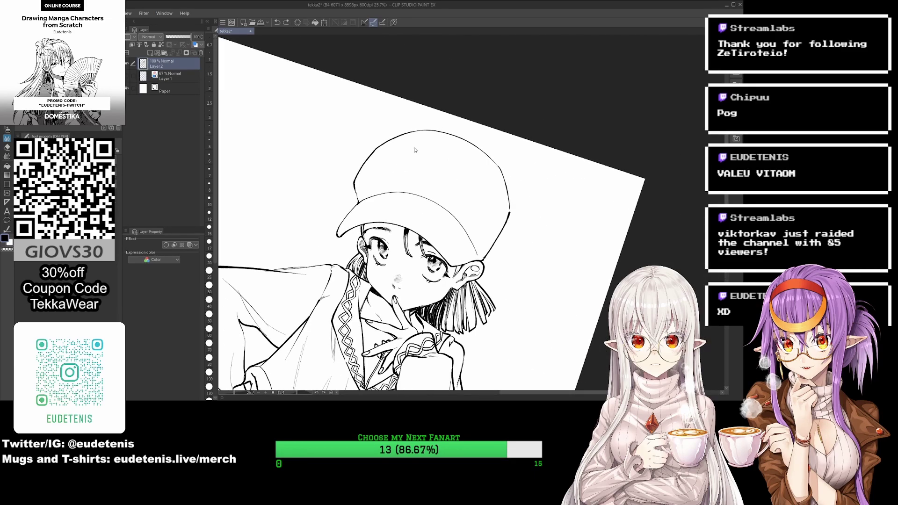
Step: Ink three parallel stripes down the cap from the crown through the brim
mouse_move(449, 134)
mouse_down()
mouse_move(404, 192)
mouse_move(418, 197)
mouse_move(376, 223)
mouse_up()
drag(408, 193, 386, 223)
drag(419, 196, 389, 223)
key(asciicircum)
Step: Fill the cap's crown solid black, leaving the stripes white, and straighten the canvas view
key(g)
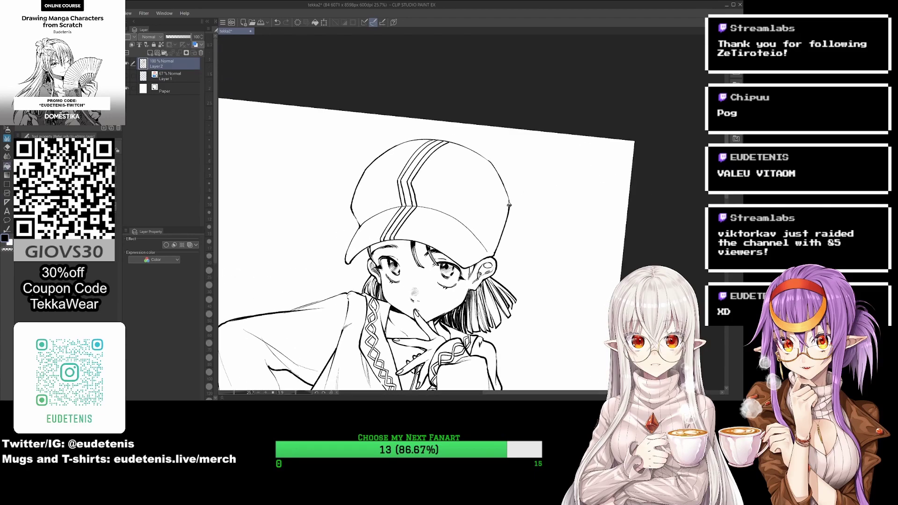
key(minus)
key(p)
key(ctrl+plus)
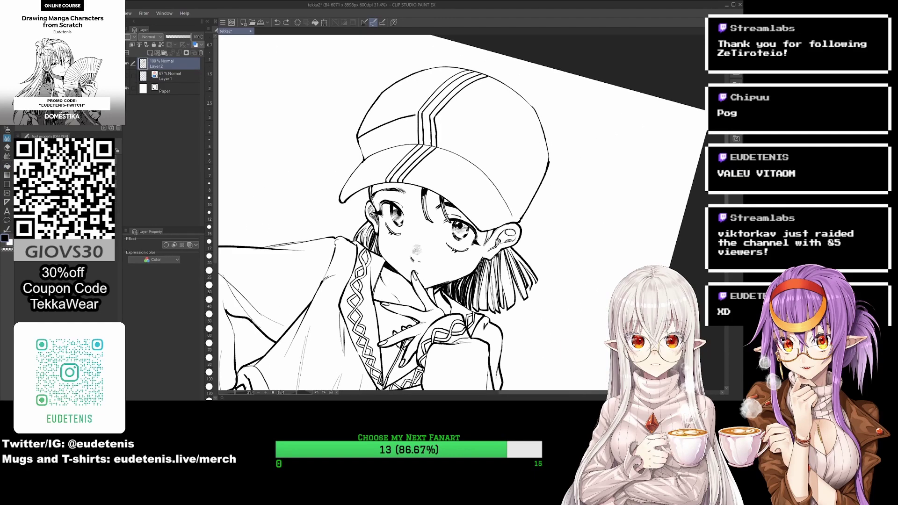
drag(527, 160, 486, 153)
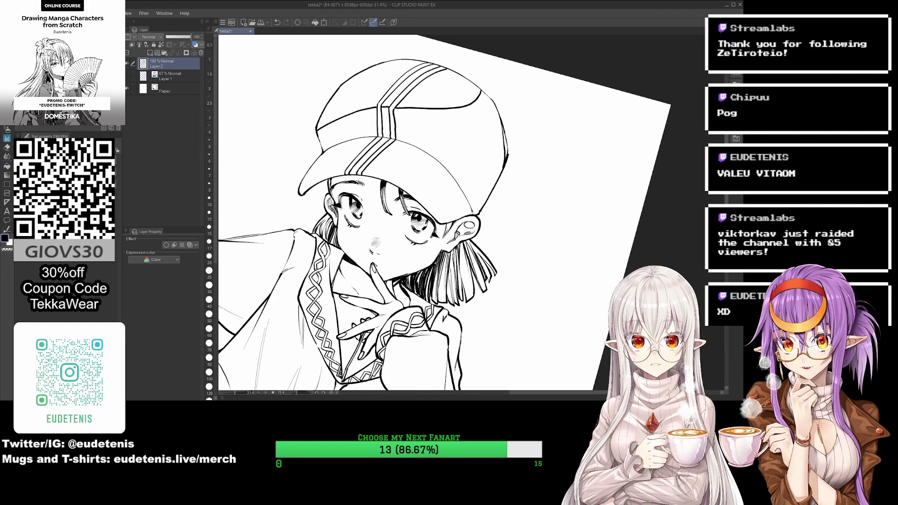
key(minus)
key(minus)
key(minus)
key(asciicircum)
key(asciicircum)
key(asciicircum)
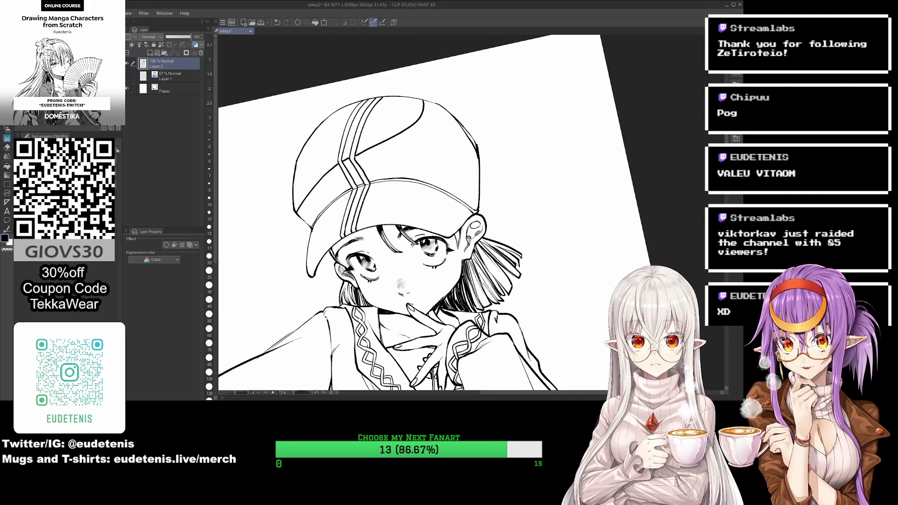
key(asciicircum)
key(asciicircum)
Step: Fill the collar interior and the V-neck opening below the hand solid black
key(minus)
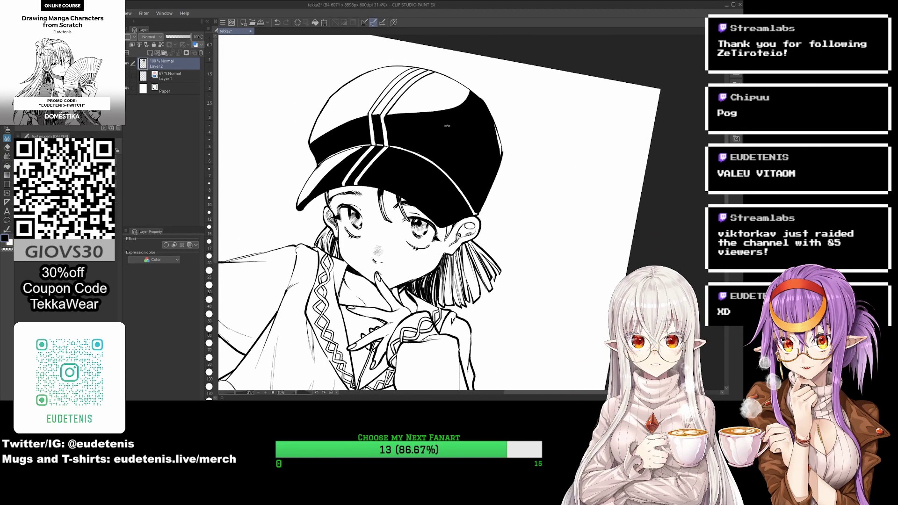
key(minus)
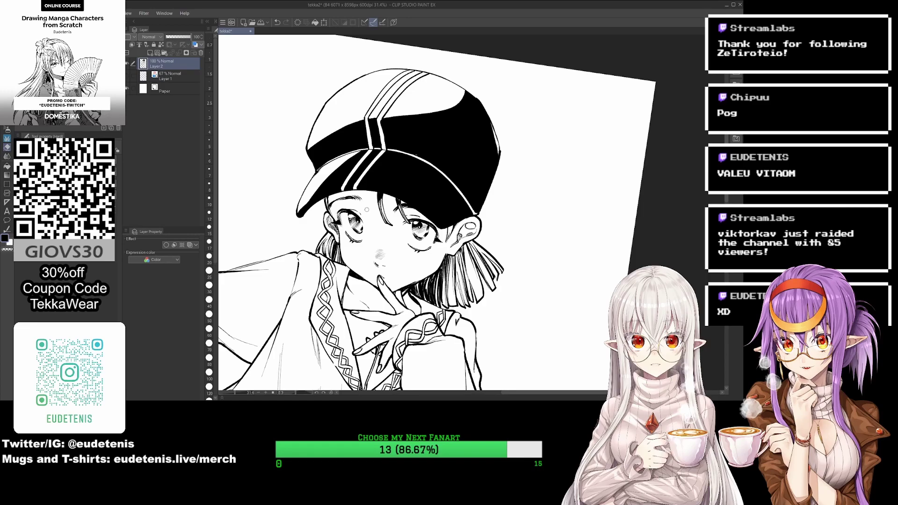
key(g)
click(372, 197)
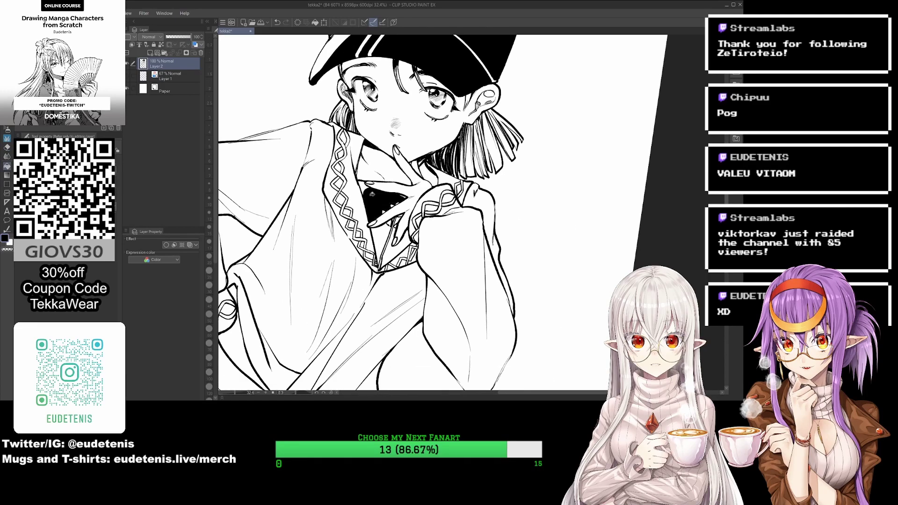
click(394, 236)
drag(365, 178, 365, 222)
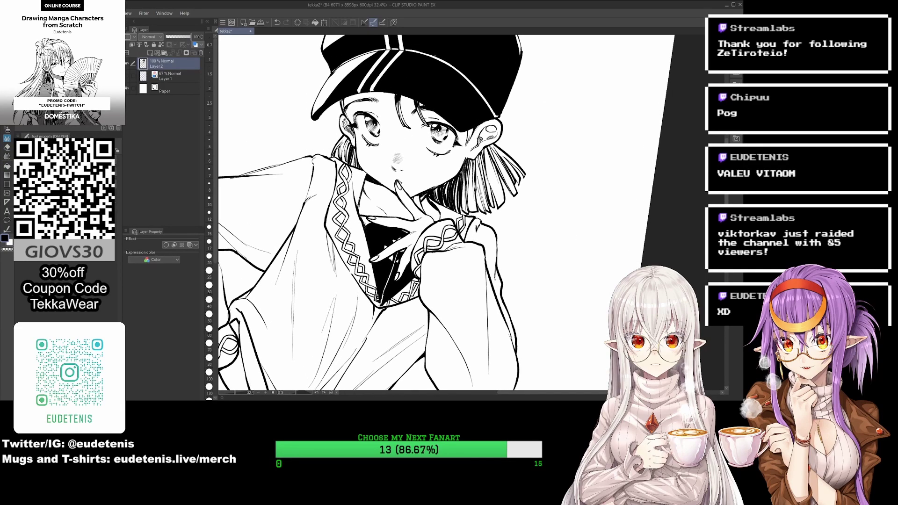
Step: Ink extra DM PEN lines along the collar's left edge and near the right cuff
key(p)
drag(367, 185, 357, 219)
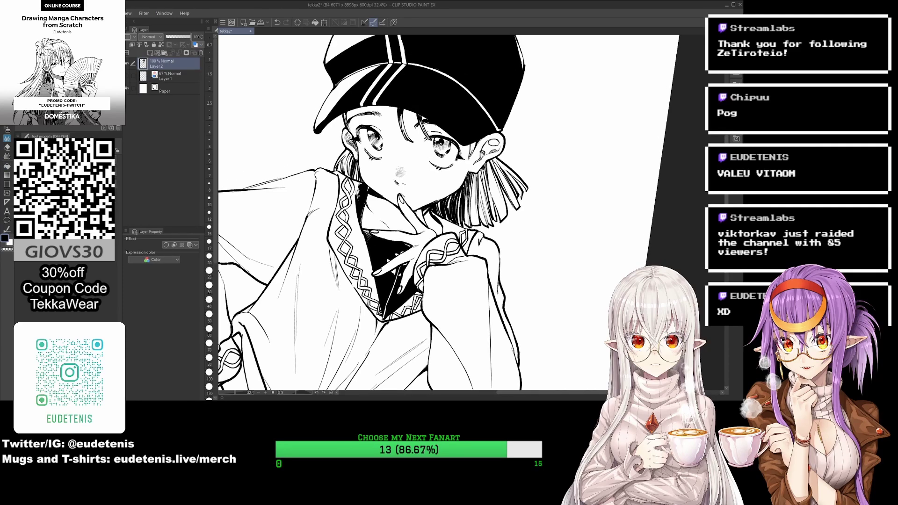
mouse_move(441, 219)
mouse_down()
mouse_move(473, 253)
mouse_move(440, 223)
mouse_up()
drag(392, 249, 380, 285)
mouse_move(379, 236)
mouse_down()
mouse_move(368, 250)
mouse_move(372, 298)
mouse_up()
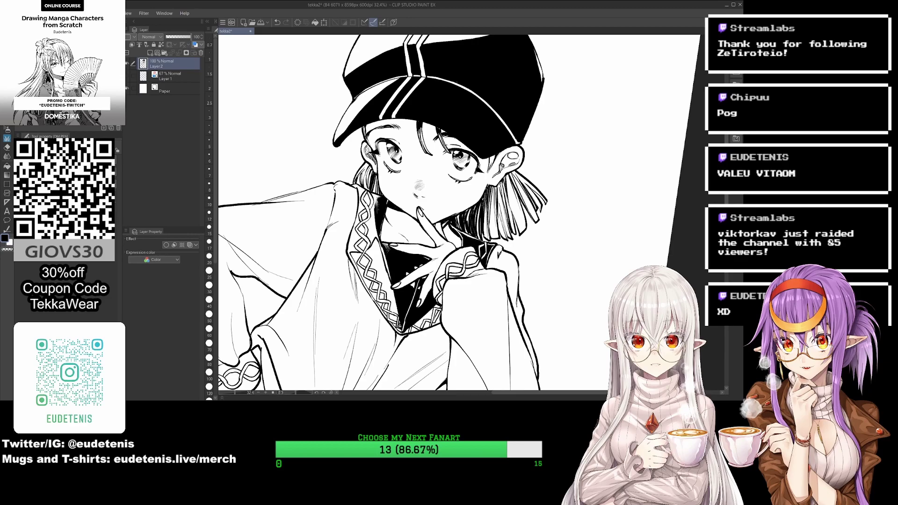
Step: Fill the remaining collar interior black around the fingers
key(g)
click(375, 285)
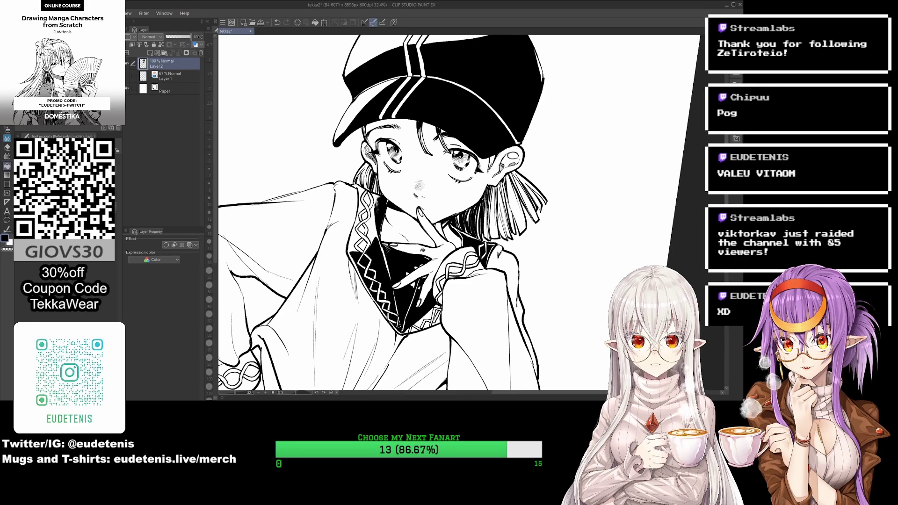
key(p)
scroll(360, 206, up, 2)
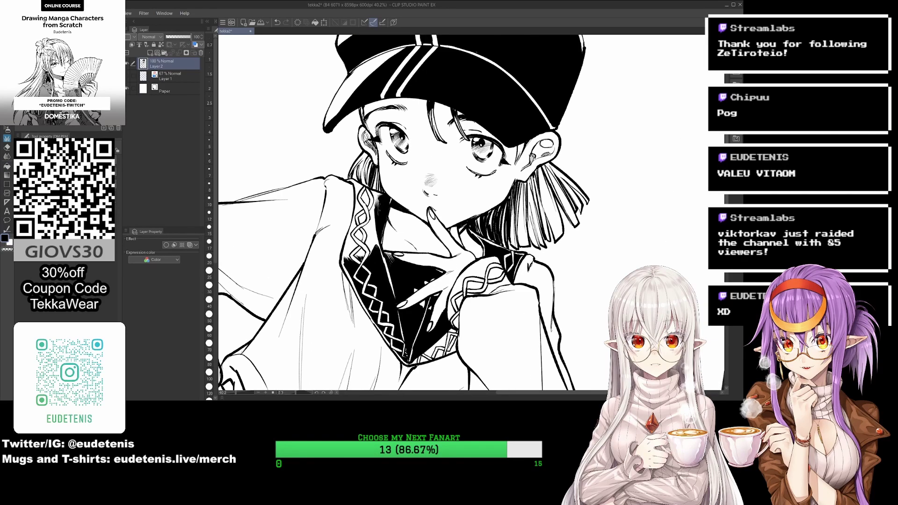
scroll(468, 210, down, 1)
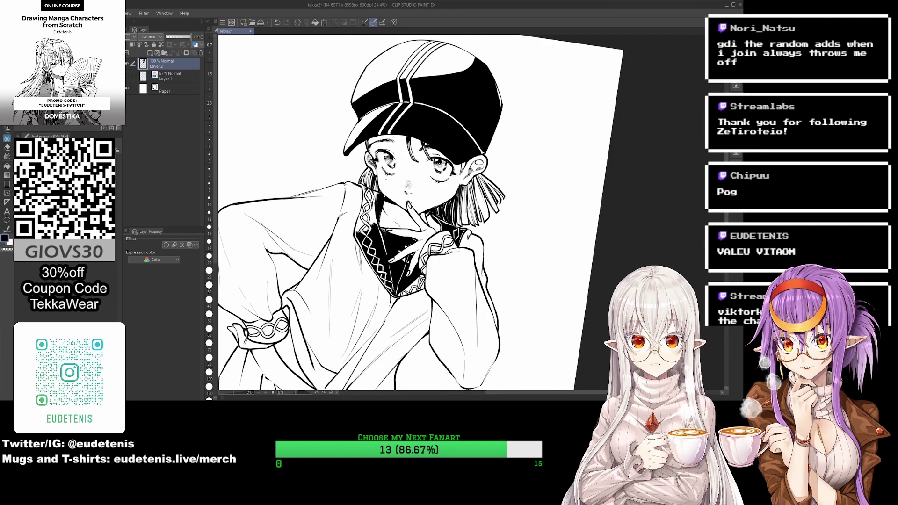
scroll(402, 211, down, 1)
Step: Toggle between eraser and DM PEN while bringing the face and hair into view
key(e)
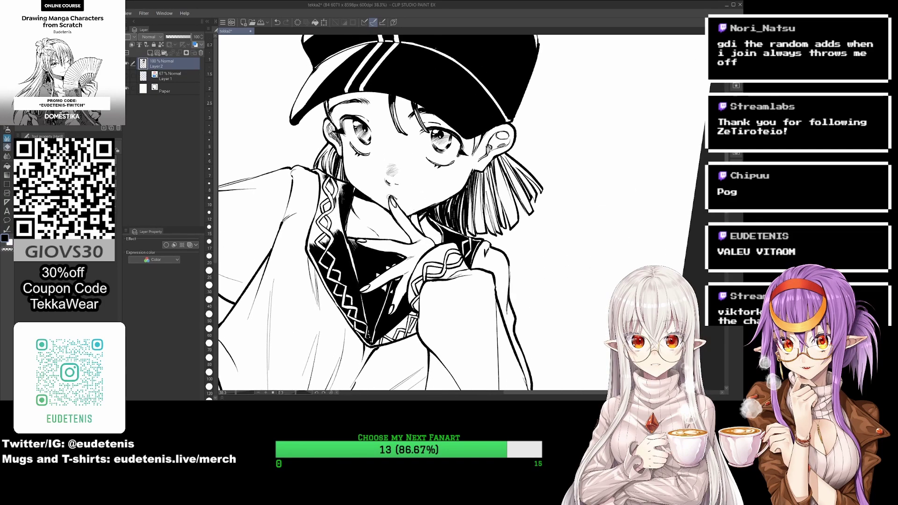
scroll(433, 189, down, 2)
scroll(421, 281, up, 3)
key(p)
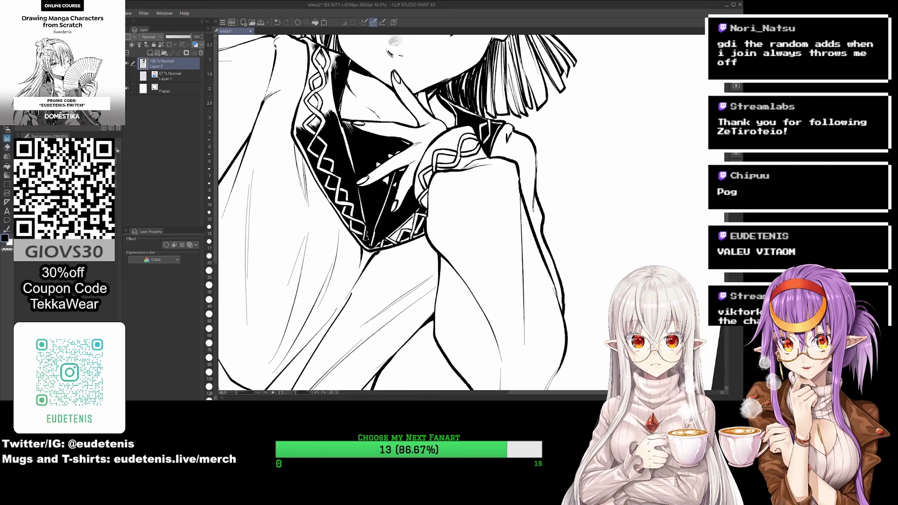
mouse_move(495, 173)
mouse_down()
mouse_move(422, 240)
mouse_move(411, 225)
mouse_up()
scroll(423, 241, down, 2)
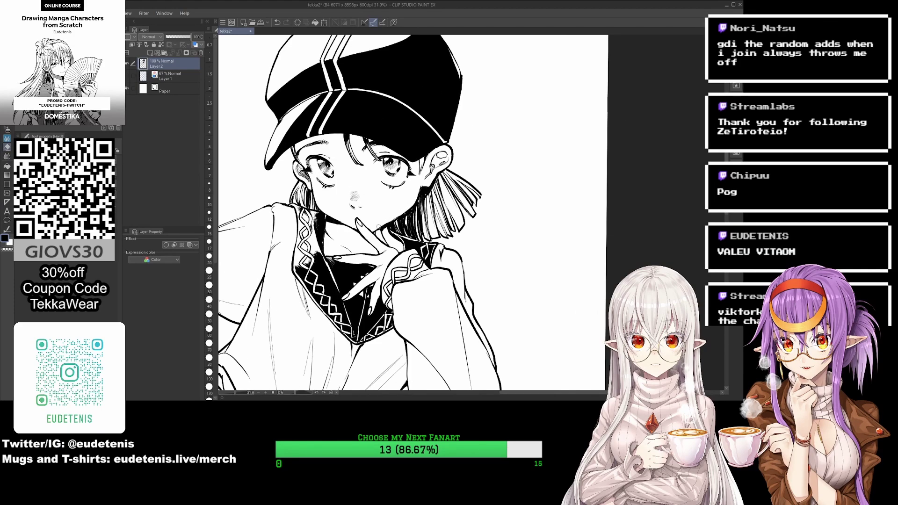
scroll(396, 220, up, 2)
scroll(421, 211, down, 1)
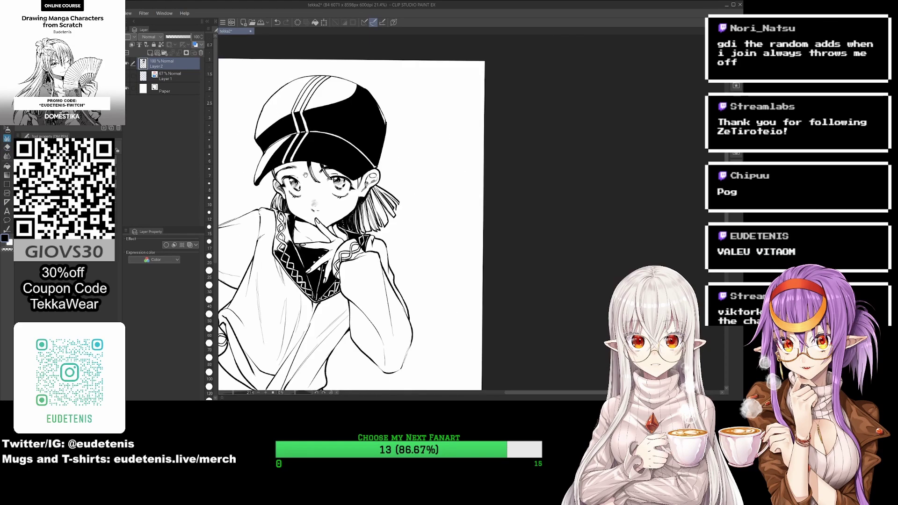
Step: Add a small dark DM PEN stroke near the sleeve cuff, then swap the colour to white
key(g)
key(e)
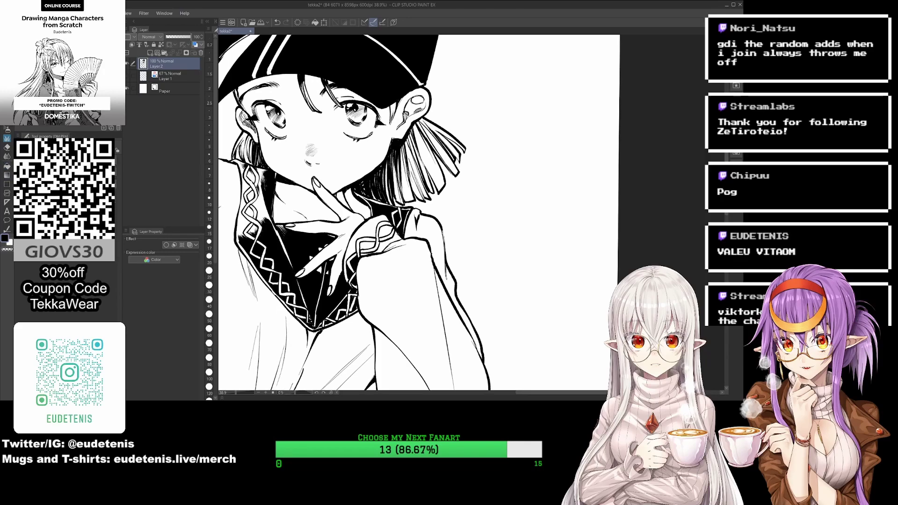
key(p)
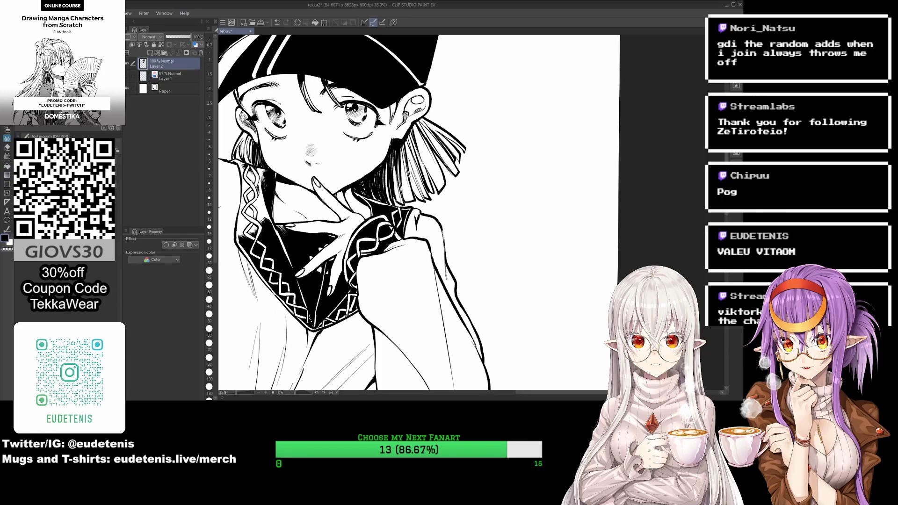
drag(350, 250, 372, 220)
key(x)
scroll(419, 213, down, 2)
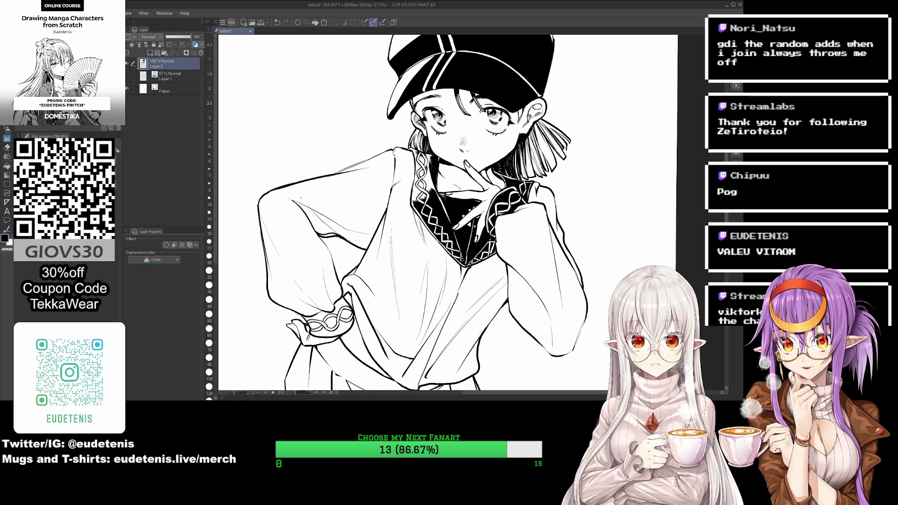
Step: Paint solid black shadows under and inside the bent arm's sleeve, filling the gaps
drag(322, 243, 361, 216)
drag(309, 206, 393, 178)
drag(313, 232, 358, 209)
scroll(421, 210, up, 1)
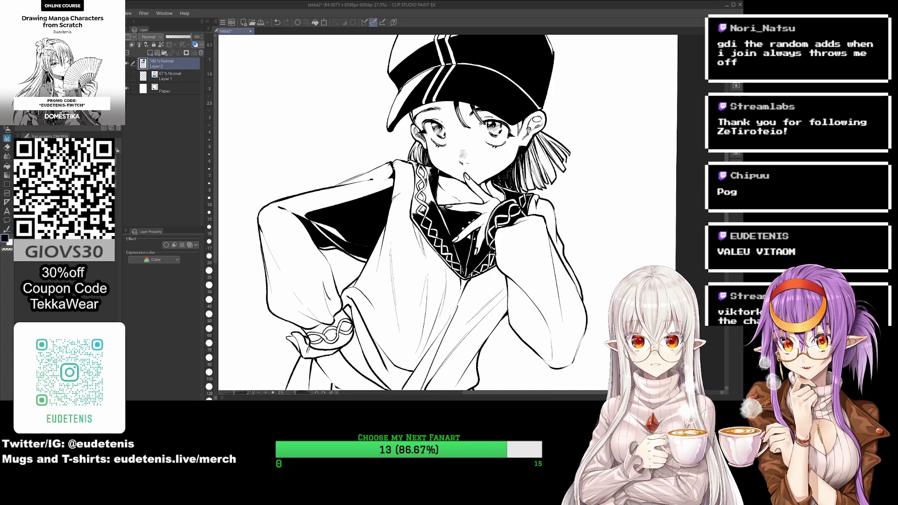
drag(330, 264, 339, 316)
drag(281, 269, 304, 317)
key(g)
click(298, 304)
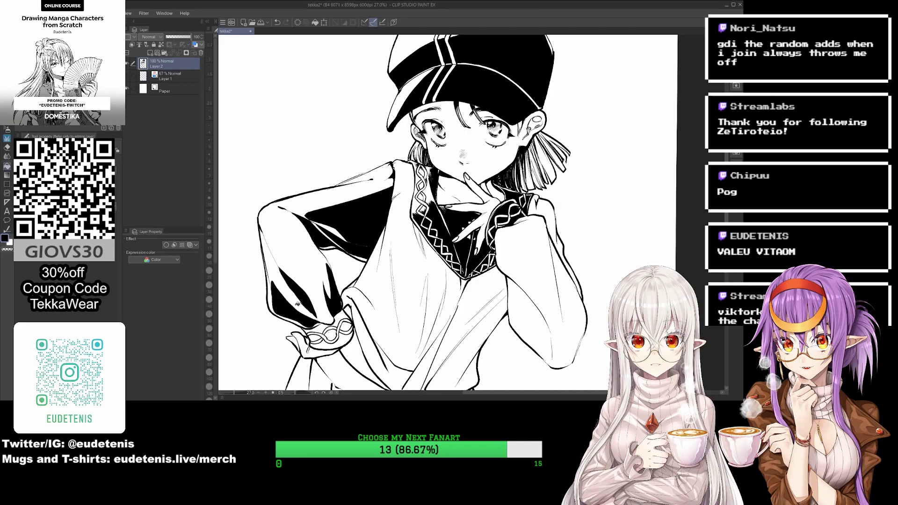
key(p)
drag(264, 234, 301, 302)
drag(281, 272, 297, 294)
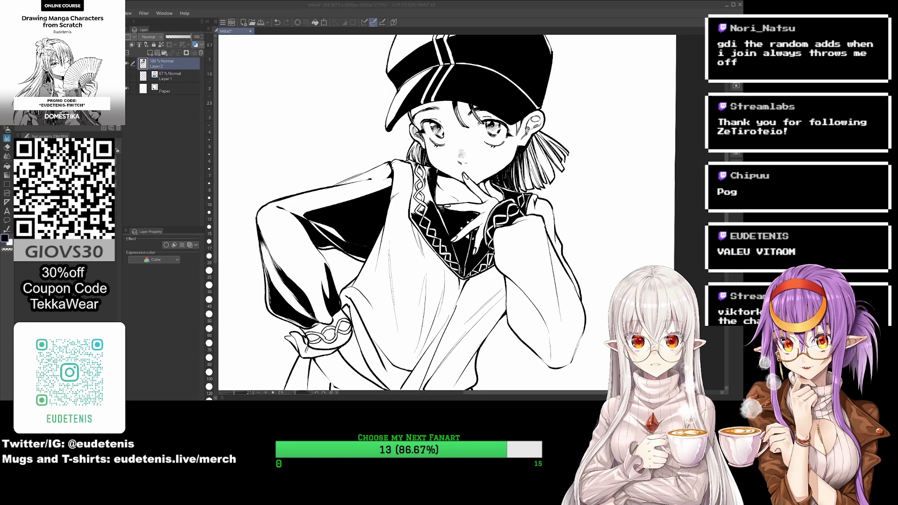
mouse_move(315, 253)
mouse_down()
mouse_move(344, 332)
mouse_move(412, 356)
mouse_move(415, 390)
mouse_up()
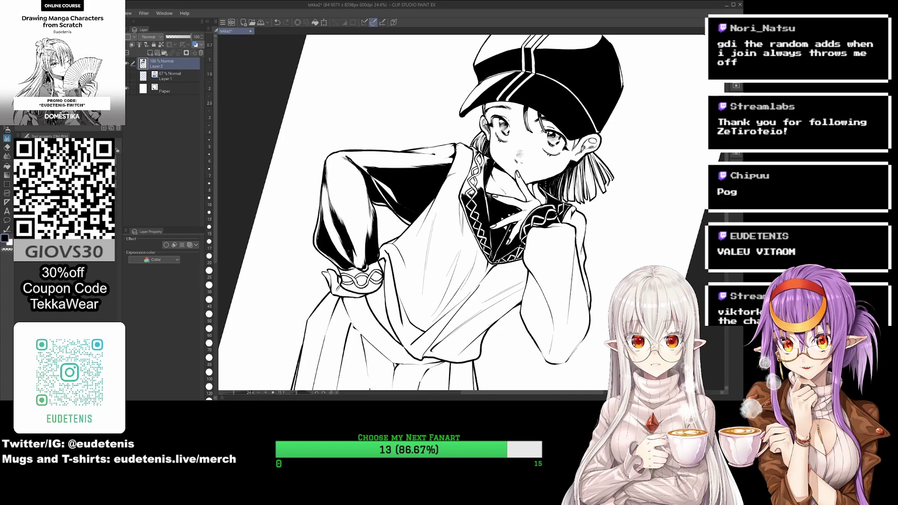
Step: Rotate the canvas view back toward upright and zoom in on the torso
drag(349, 200, 394, 197)
drag(421, 227, 452, 211)
mouse_move(449, 280)
mouse_down()
mouse_move(437, 296)
mouse_move(370, 243)
mouse_move(375, 220)
mouse_up()
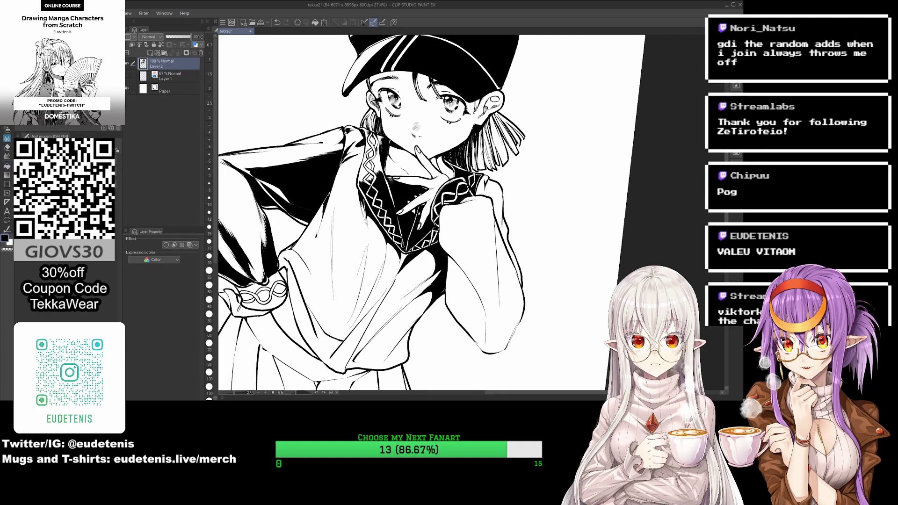
mouse_move(281, 262)
mouse_down()
mouse_move(278, 249)
mouse_move(322, 229)
mouse_up()
Step: Fill large black shadow areas across the robe below the collar and around the waist
key(g)
mouse_move(346, 323)
mouse_down()
mouse_move(406, 226)
mouse_move(374, 295)
mouse_up()
key(p)
drag(412, 231, 376, 295)
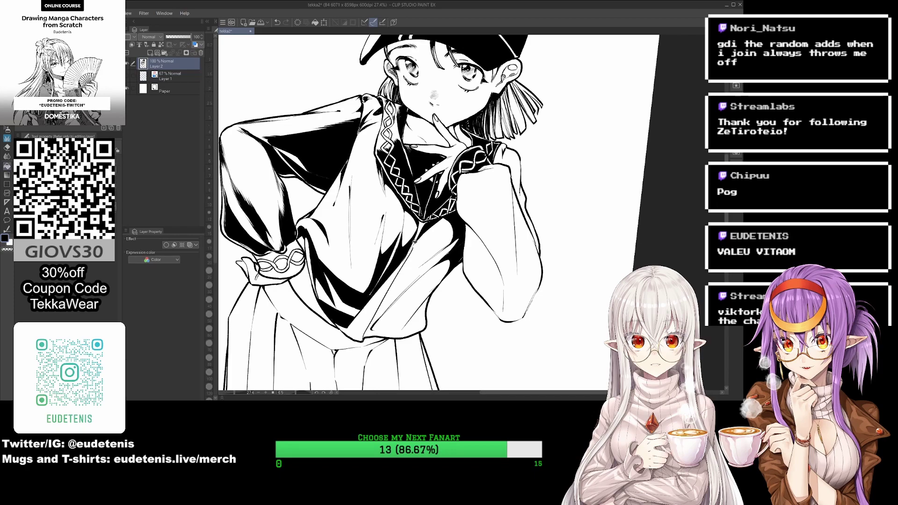
drag(374, 218, 360, 281)
drag(482, 219, 486, 231)
scroll(486, 232, down, 2)
key(p)
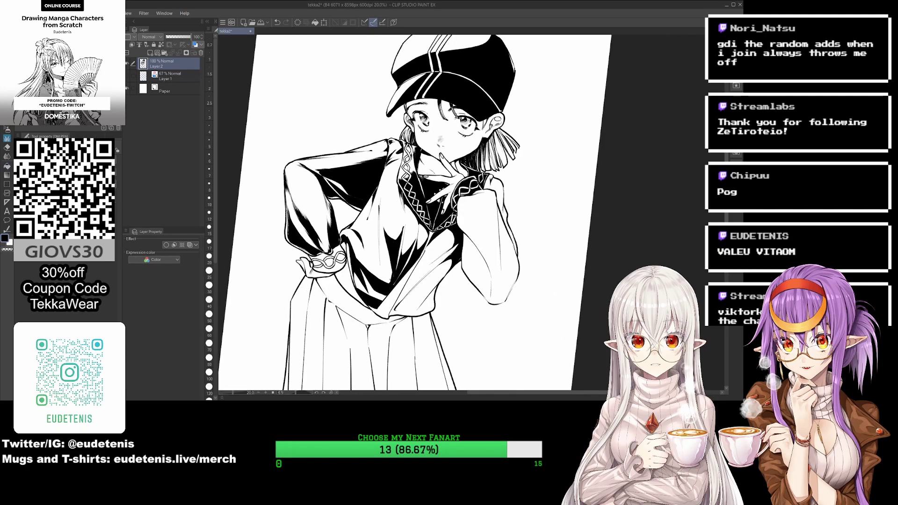
key(g)
drag(436, 269, 434, 294)
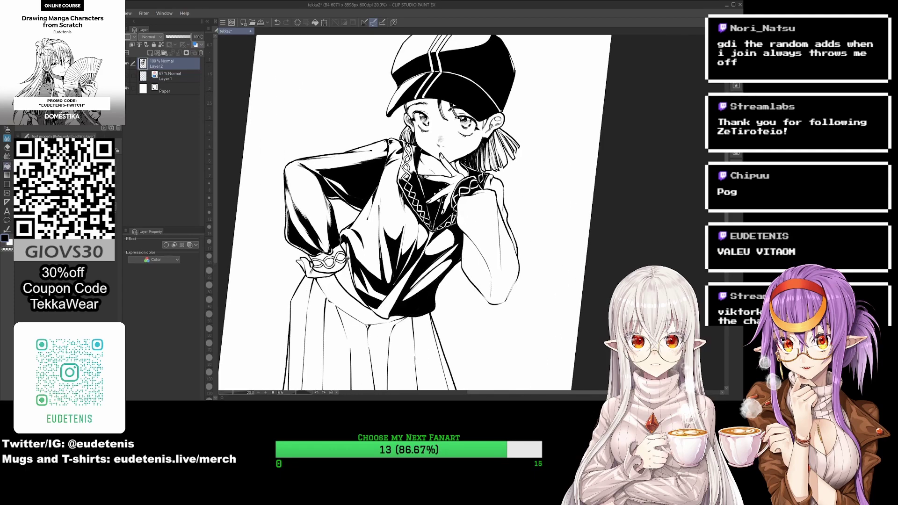
Step: Fill a small remaining gap in the robe with black
click(351, 285)
scroll(439, 213, up, 1)
key(p)
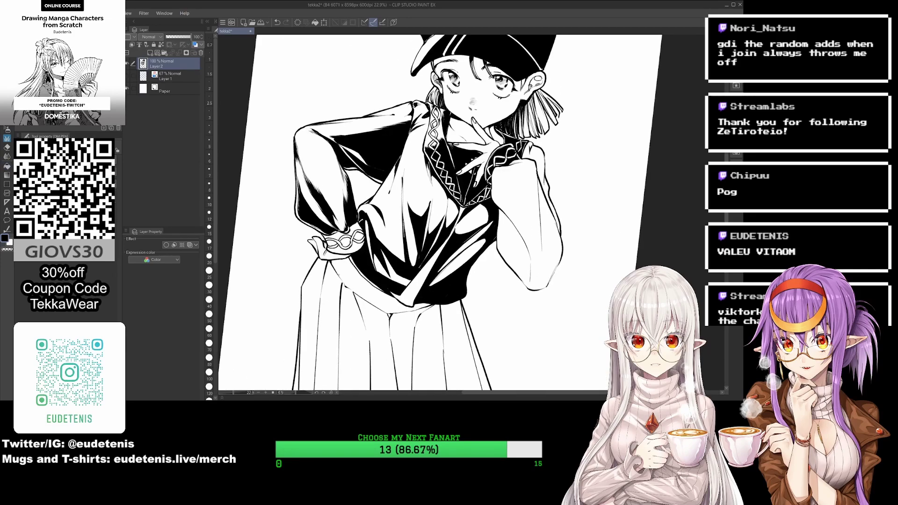
key(g)
scroll(356, 272, down, 2)
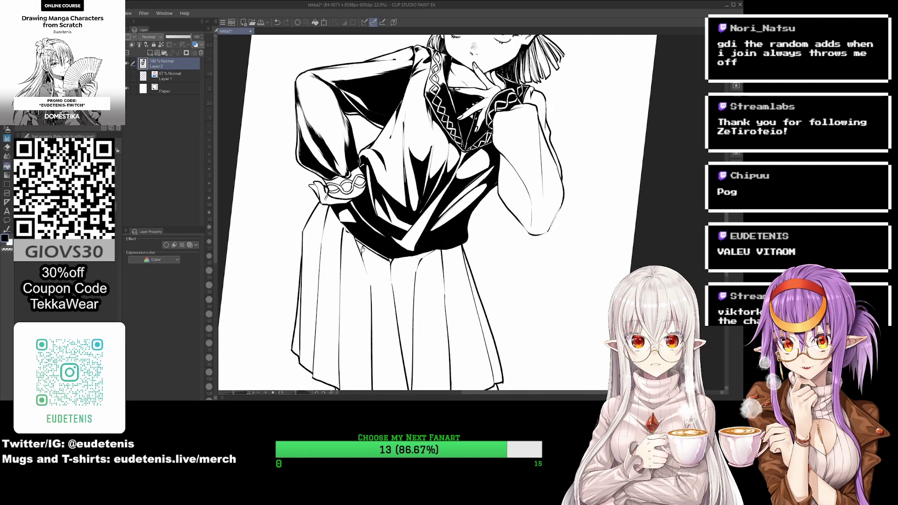
scroll(364, 248, down, 2)
key(p)
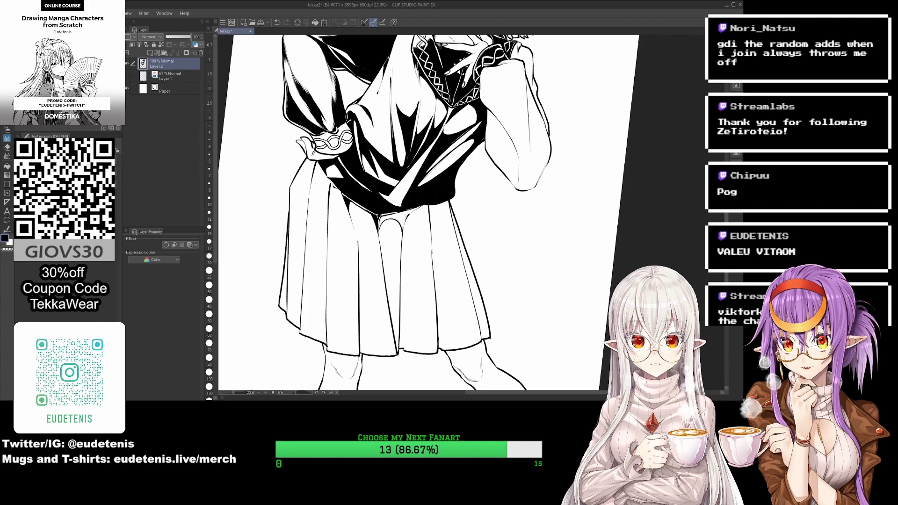
Step: Fill the skirt's shadowed pleats with solid black using the Fill tool
scroll(393, 234, down, 1)
key(g)
click(381, 272)
scroll(401, 221, down, 1)
key(p)
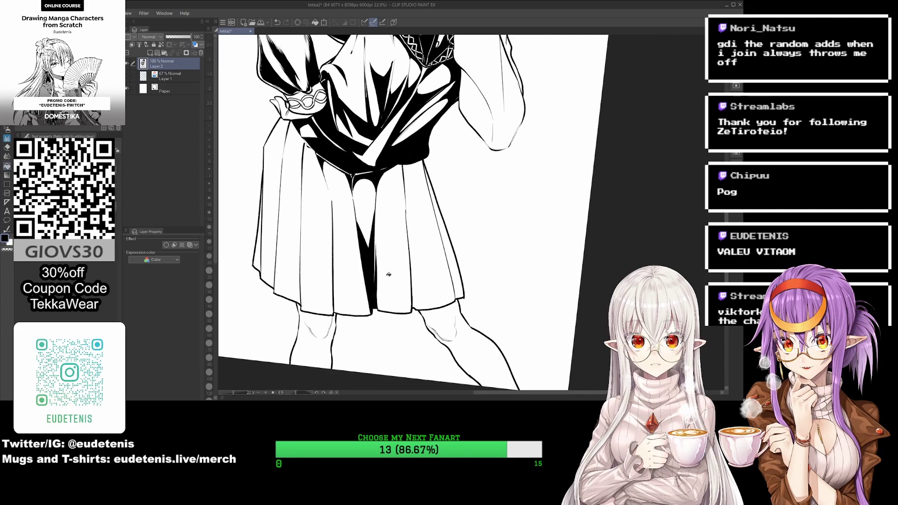
drag(405, 211, 398, 215)
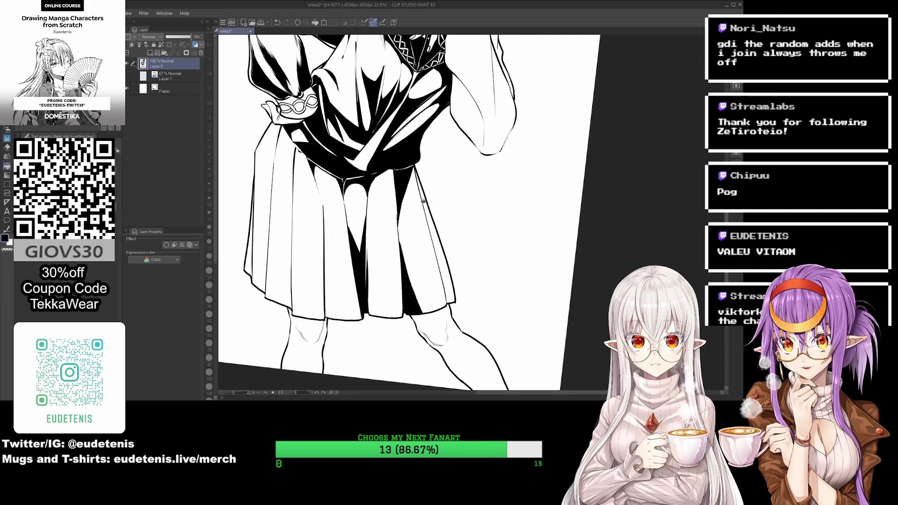
scroll(398, 215, down, 5)
scroll(339, 222, up, 4)
scroll(339, 222, up, 2)
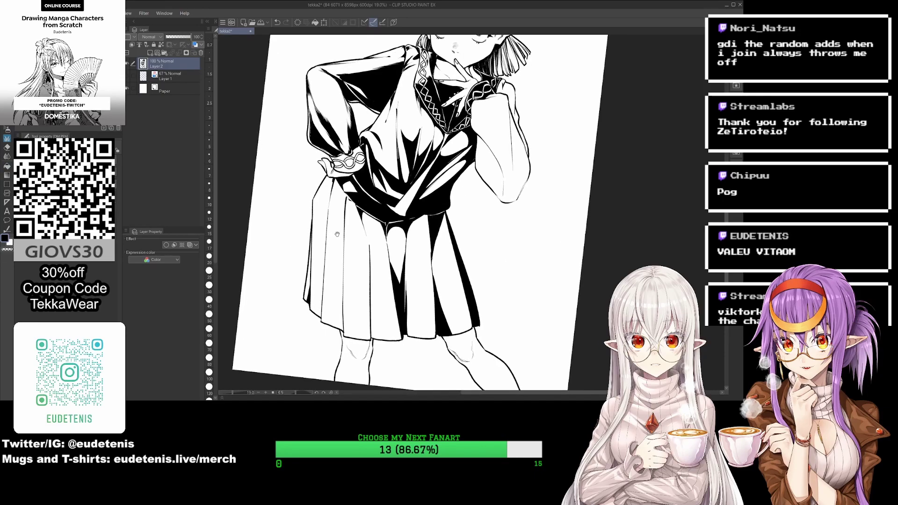
scroll(339, 222, up, 1)
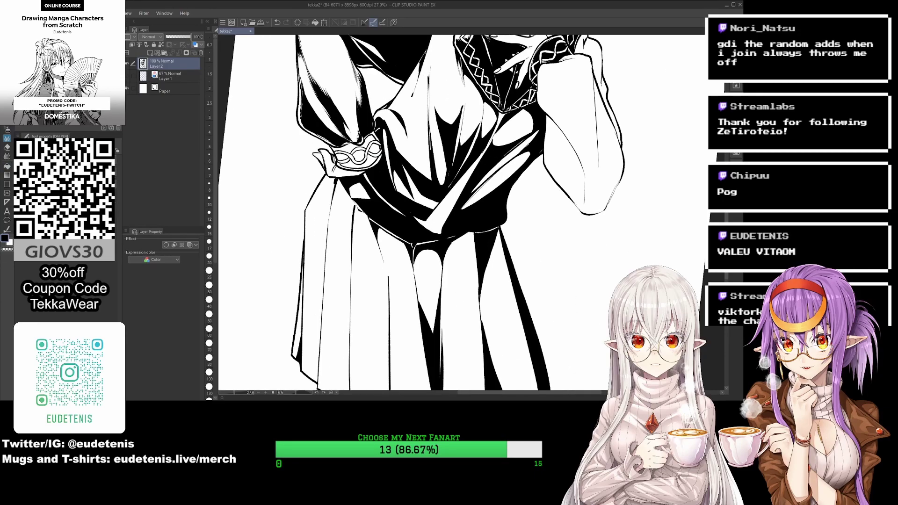
key(g)
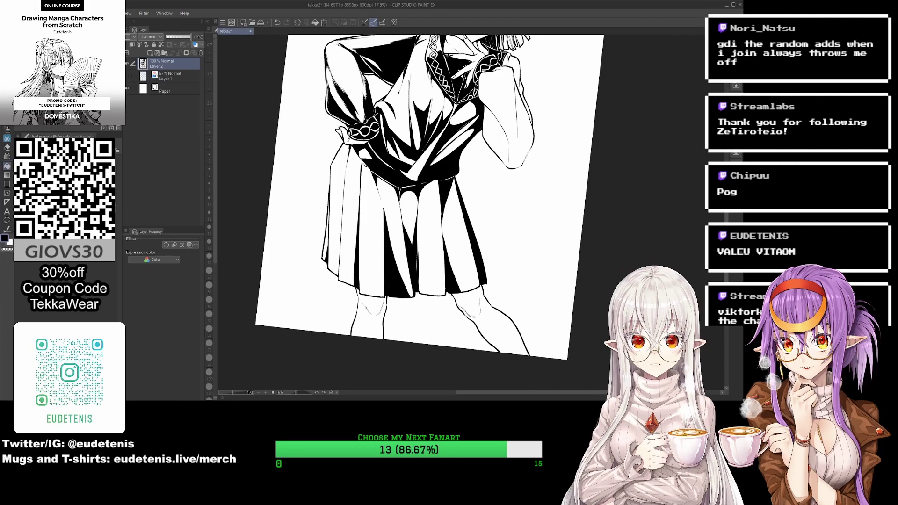
scroll(411, 210, down, 2)
Step: Switch between the Fill tool and DM Pen while scrolling the view to the sleeve
scroll(412, 211, up, 3)
key(p)
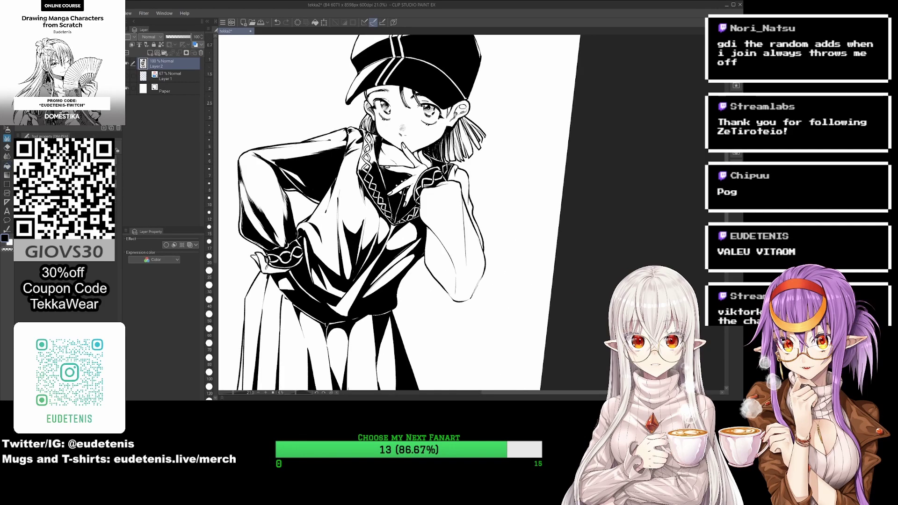
scroll(437, 243, up, 2)
key(g)
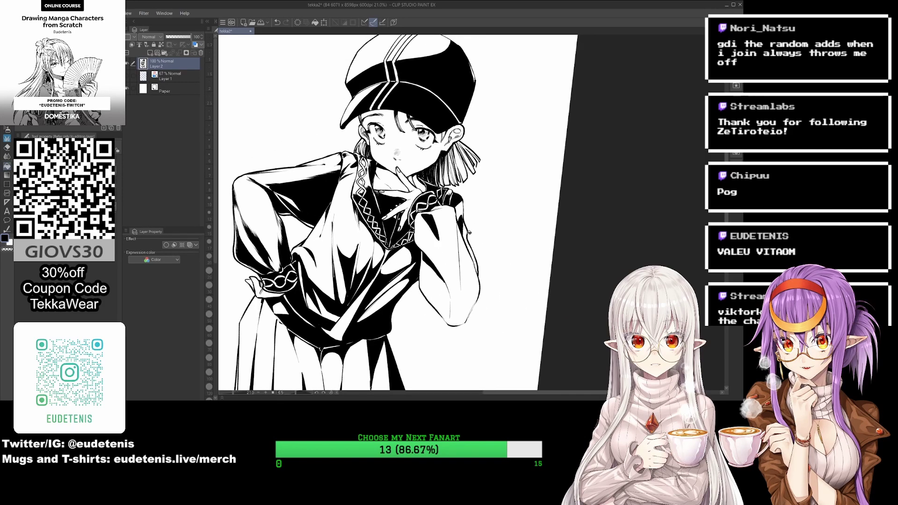
key(p)
scroll(469, 232, down, 1)
scroll(450, 253, down, 1)
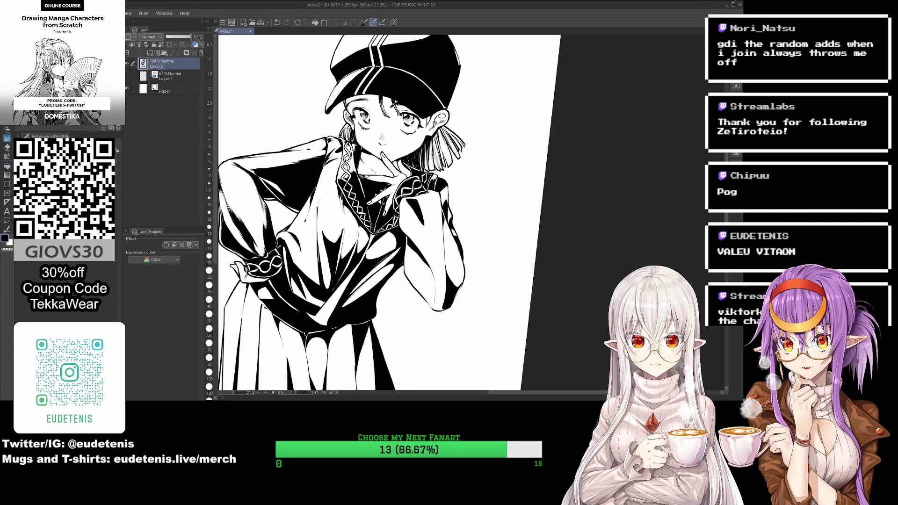
scroll(209, 209, down, 2)
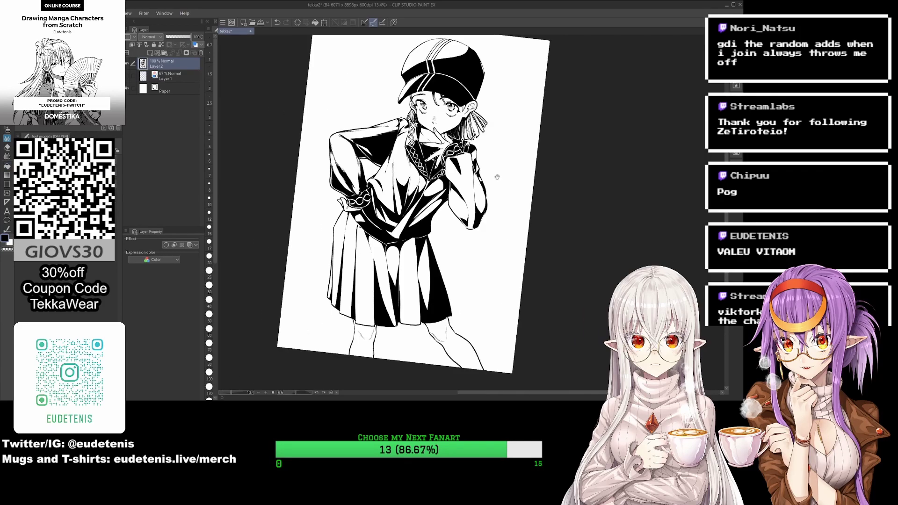
scroll(470, 126, up, 2)
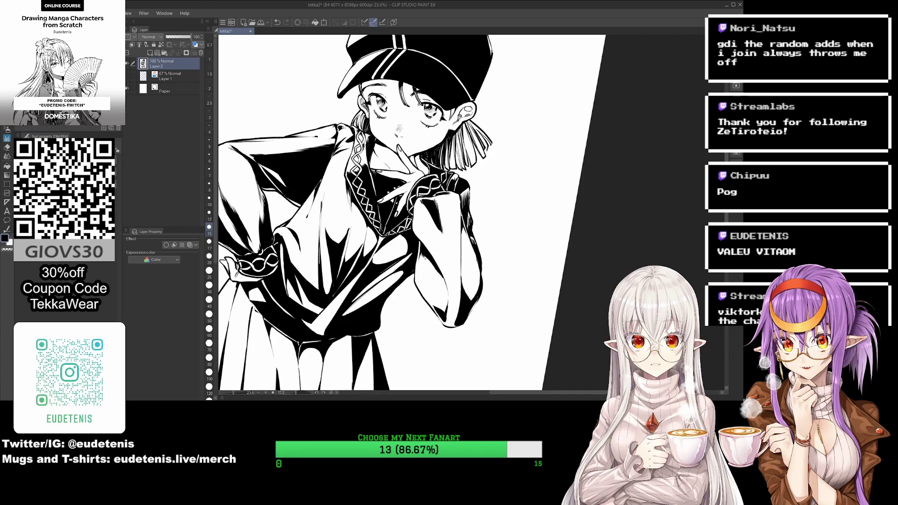
scroll(412, 213, right, 1)
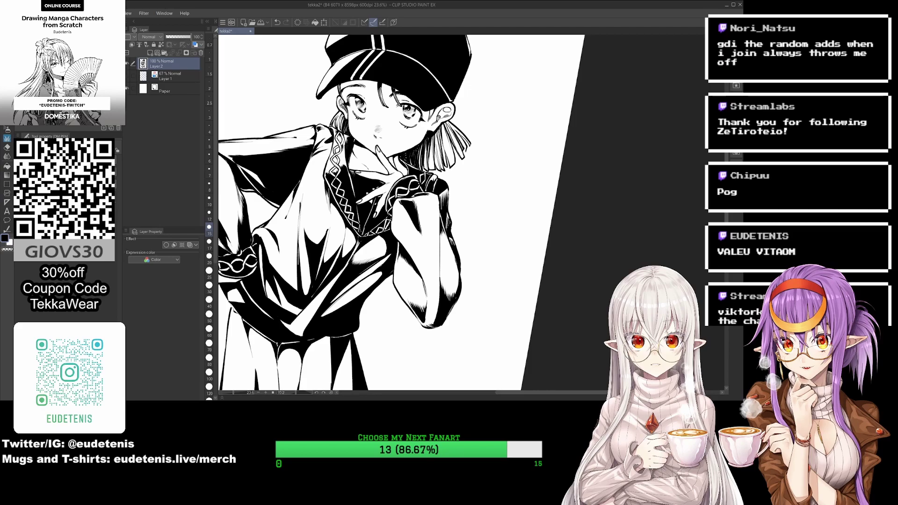
Step: Hatch shading strokes onto the sleeve and add small ink strokes to the robe folds
drag(320, 317, 357, 296)
drag(351, 291, 383, 272)
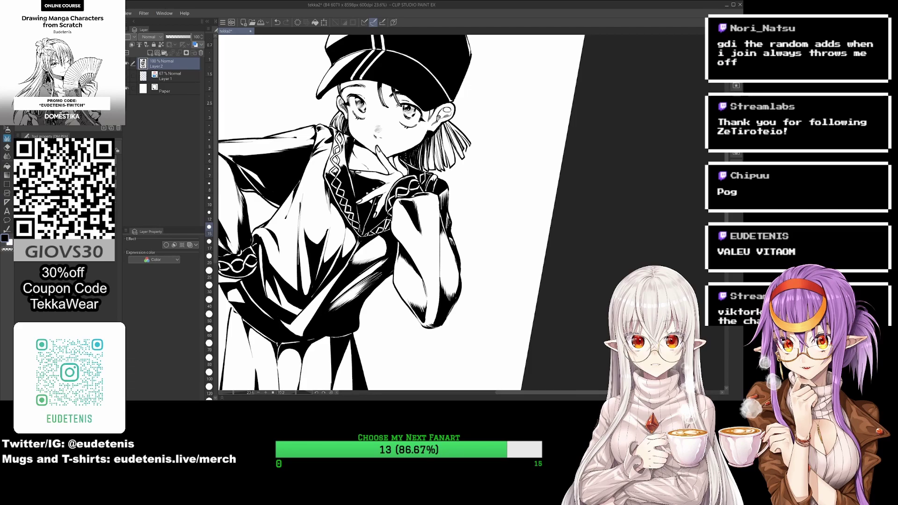
drag(299, 338, 306, 327)
drag(265, 309, 282, 289)
Step: Set the ink layer's Expression color to Monochrome and hatch the shadowed robe folds
click(154, 260)
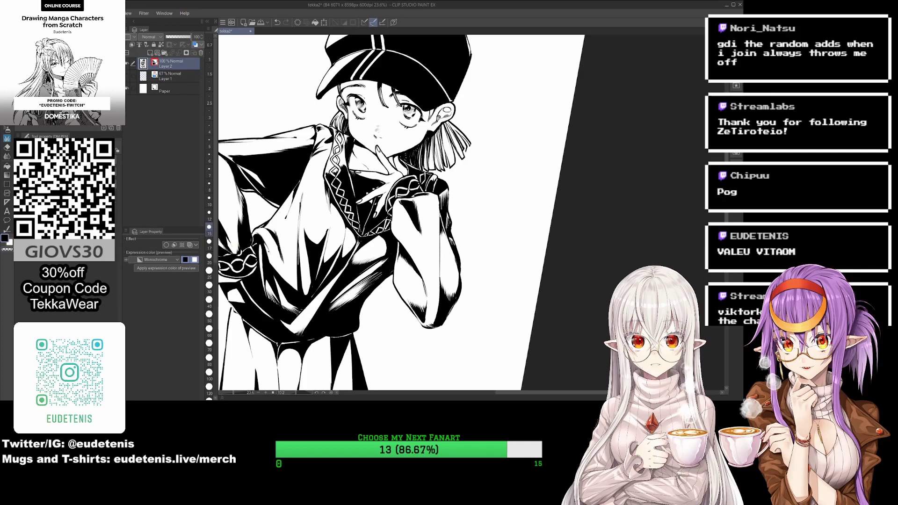
drag(280, 244, 264, 274)
drag(264, 245, 260, 297)
drag(274, 280, 266, 301)
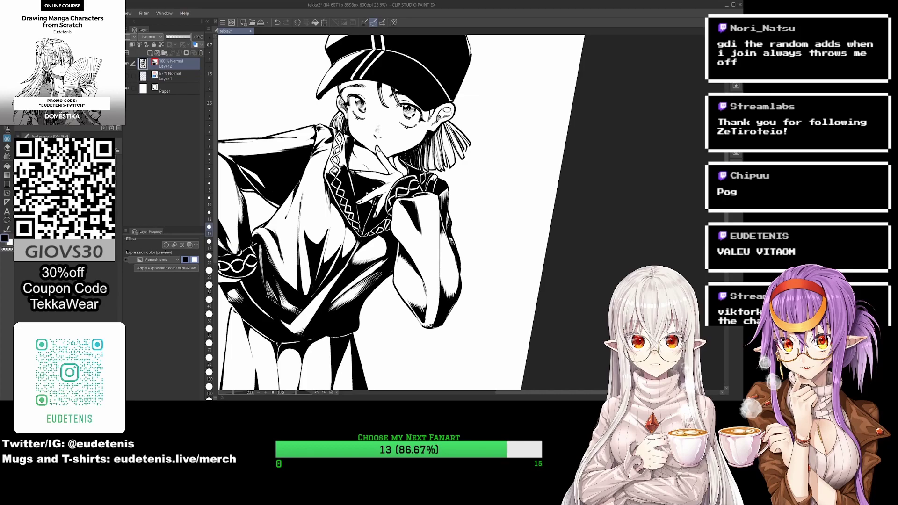
mouse_move(330, 232)
mouse_down()
mouse_move(322, 263)
mouse_move(332, 303)
mouse_up()
drag(388, 259, 364, 265)
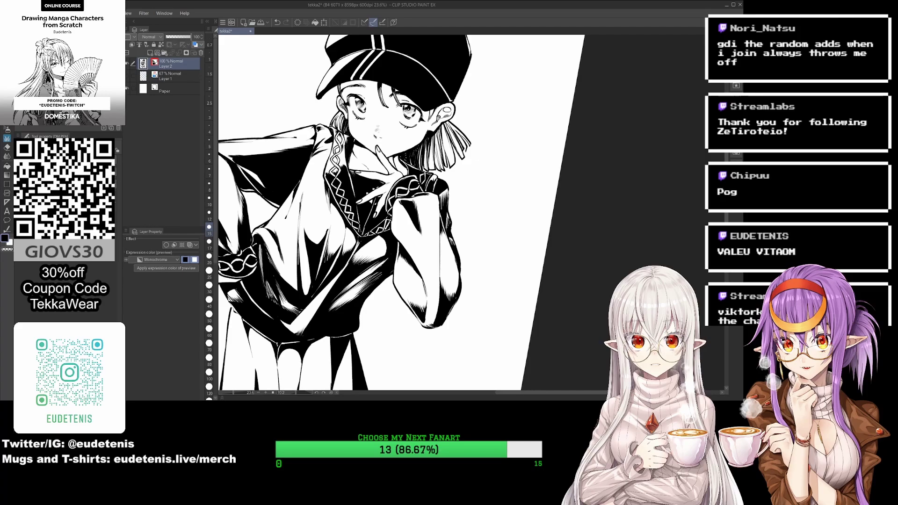
drag(324, 151, 302, 179)
mouse_move(317, 164)
mouse_down()
mouse_move(298, 191)
mouse_move(303, 242)
mouse_up()
drag(308, 265, 301, 295)
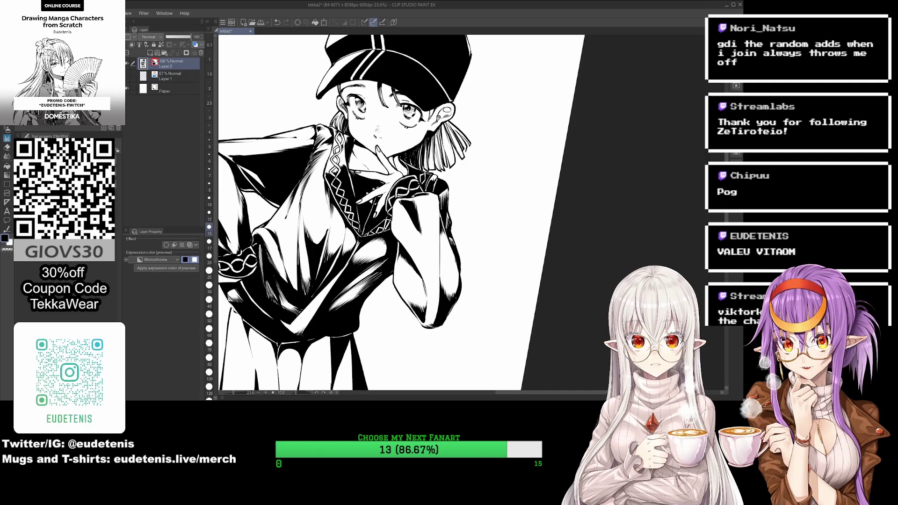
Step: Re-centre the view on the torso and hatch along the skirt folds
scroll(403, 211, down, 3)
scroll(402, 211, up, 2)
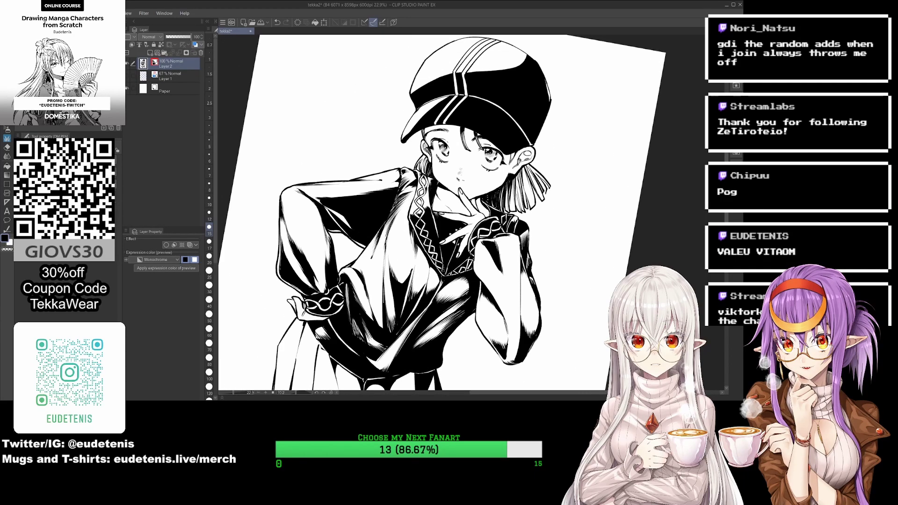
drag(454, 159, 360, 121)
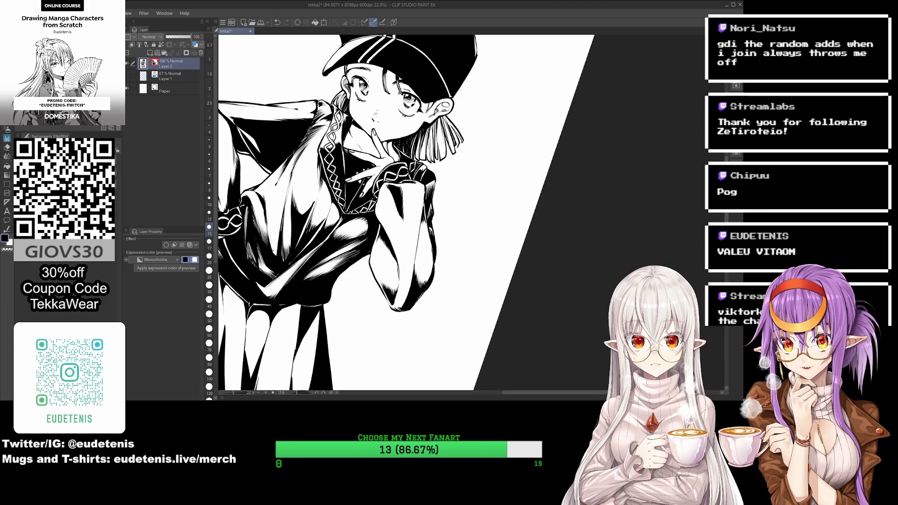
scroll(360, 187, up, 1)
scroll(360, 187, up, 2)
scroll(360, 187, up, 1)
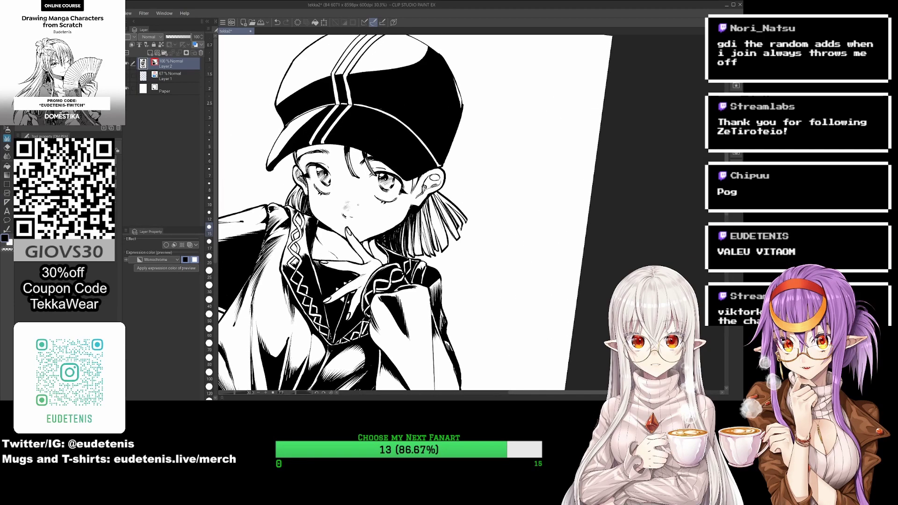
scroll(402, 210, down, 1)
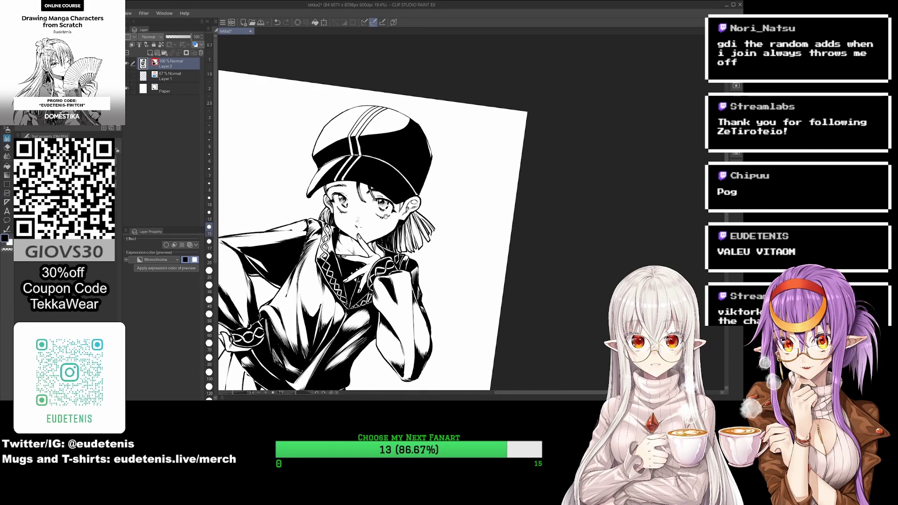
scroll(403, 211, down, 2)
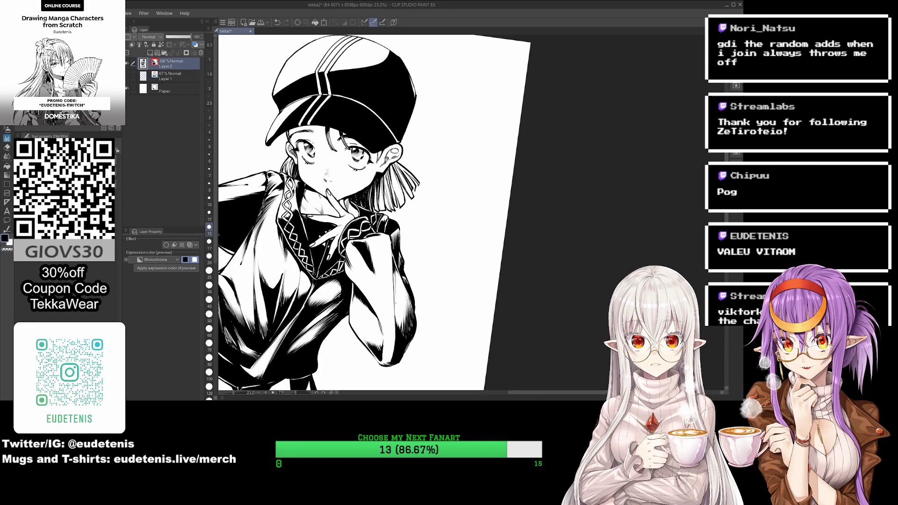
drag(395, 286, 390, 249)
scroll(369, 210, down, 2)
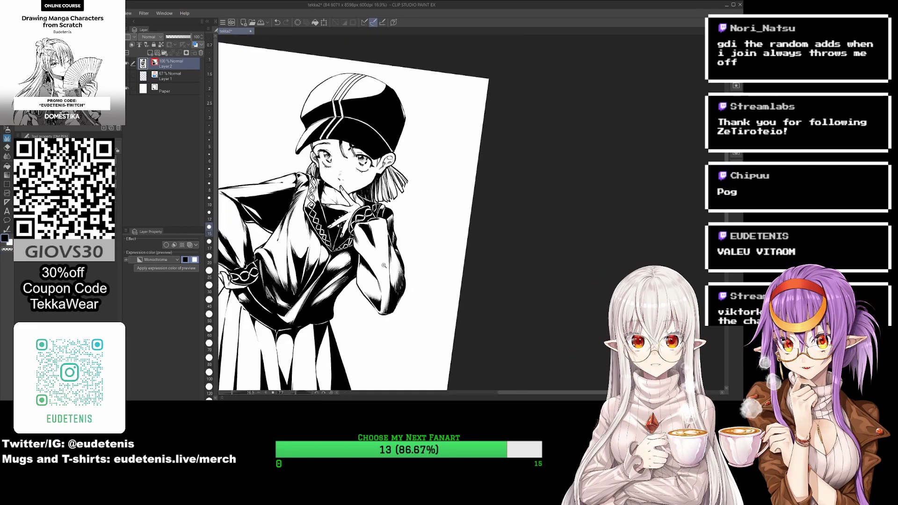
scroll(421, 210, up, 1)
scroll(421, 211, up, 1)
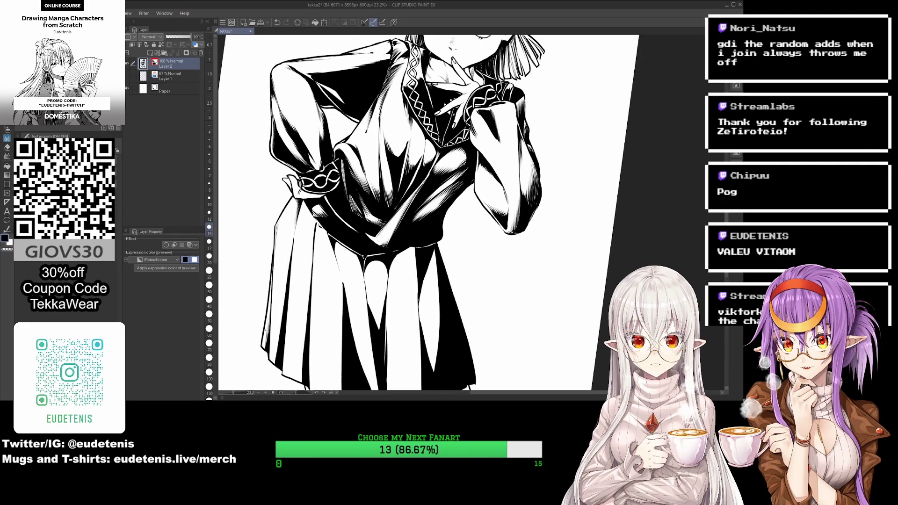
scroll(403, 210, down, 1)
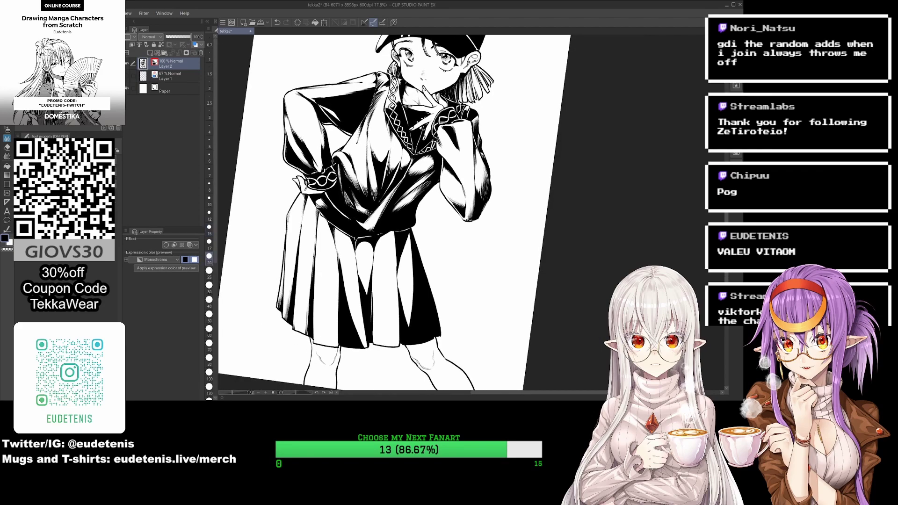
drag(336, 322, 339, 346)
drag(343, 272, 361, 340)
drag(358, 325, 366, 348)
drag(357, 260, 362, 282)
drag(361, 270, 369, 296)
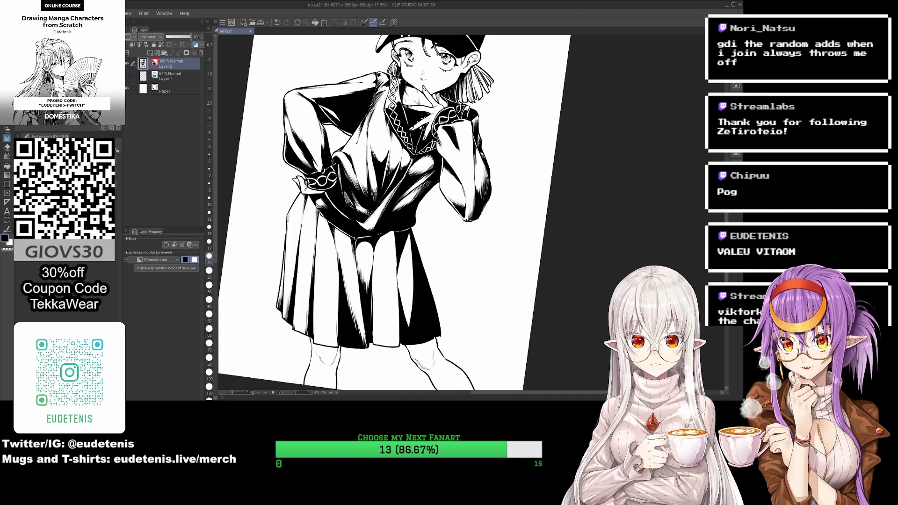
Step: Add short hatching to the skirt's upper folds, hem and right side, then switch to the eraser
drag(359, 242, 366, 251)
drag(366, 242, 371, 265)
drag(394, 230, 395, 251)
drag(372, 295, 383, 352)
mouse_move(381, 325)
mouse_down()
mouse_move(389, 353)
mouse_move(399, 352)
mouse_up()
mouse_move(411, 234)
mouse_down()
mouse_move(401, 286)
mouse_move(409, 329)
mouse_up()
drag(408, 293, 414, 324)
key(e)
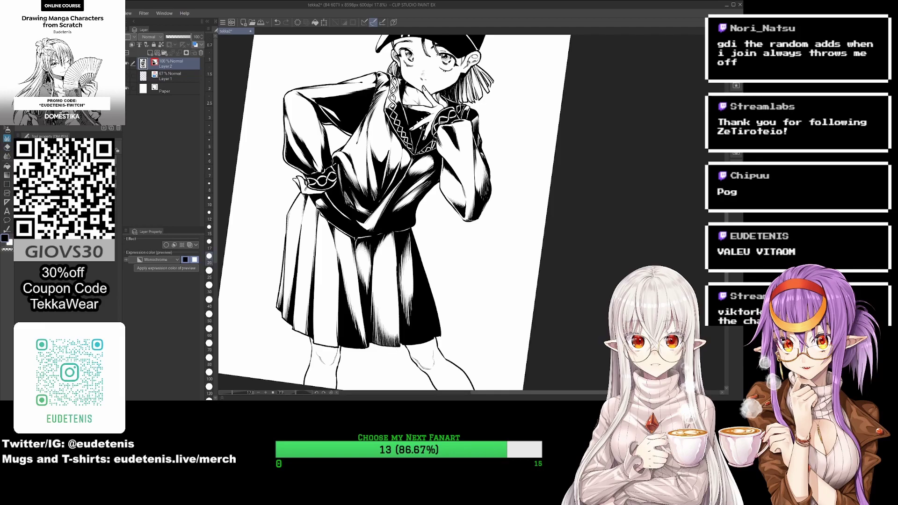
scroll(412, 210, up, 1)
Step: Return to the pen and hatch shading on the upper leg cuff and lower leg
key(p)
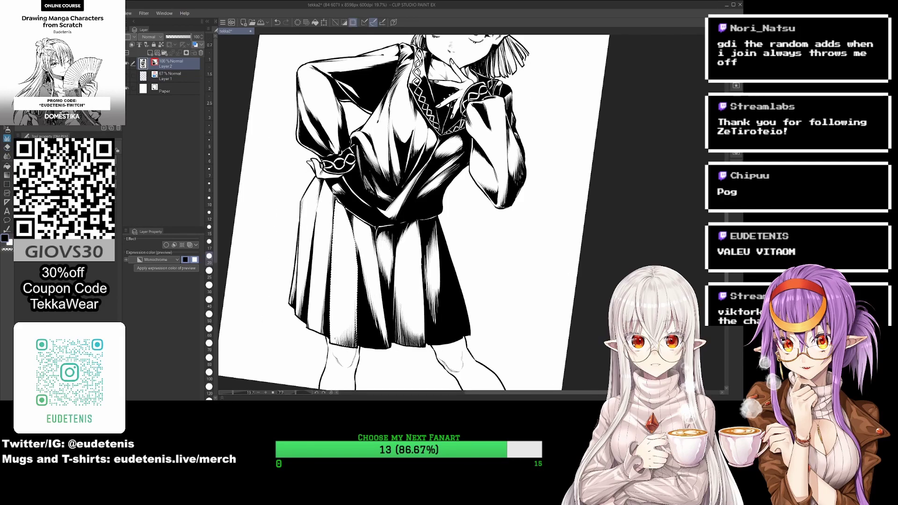
scroll(456, 169, down, 2)
scroll(355, 328, up, 3)
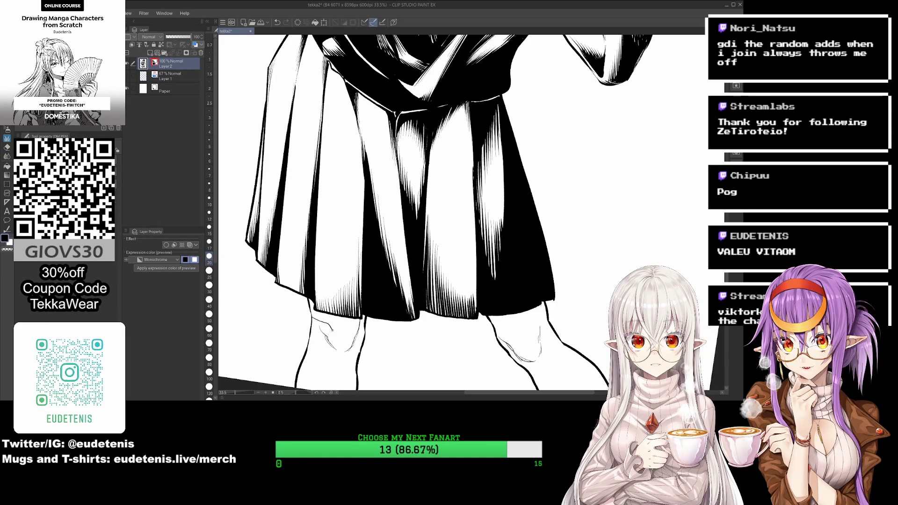
scroll(346, 234, up, 2)
drag(468, 210, 472, 220)
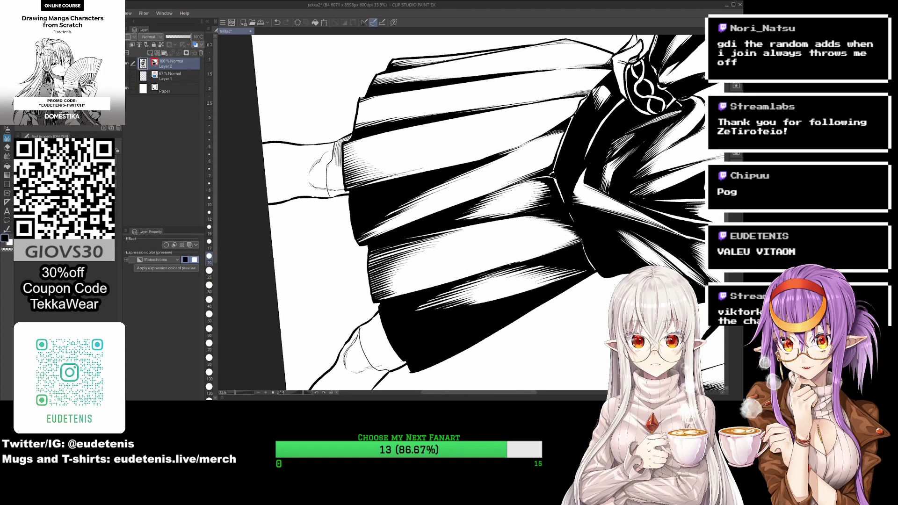
mouse_move(331, 168)
mouse_down()
mouse_move(340, 195)
mouse_move(349, 195)
mouse_up()
drag(421, 234, 403, 162)
mouse_move(344, 257)
mouse_down()
mouse_move(351, 276)
mouse_move(365, 272)
mouse_up()
drag(360, 276, 346, 305)
drag(383, 269, 354, 305)
Step: Tilt the view toward the face and hatch the shading by the eye and cheek
scroll(365, 281, down, 2)
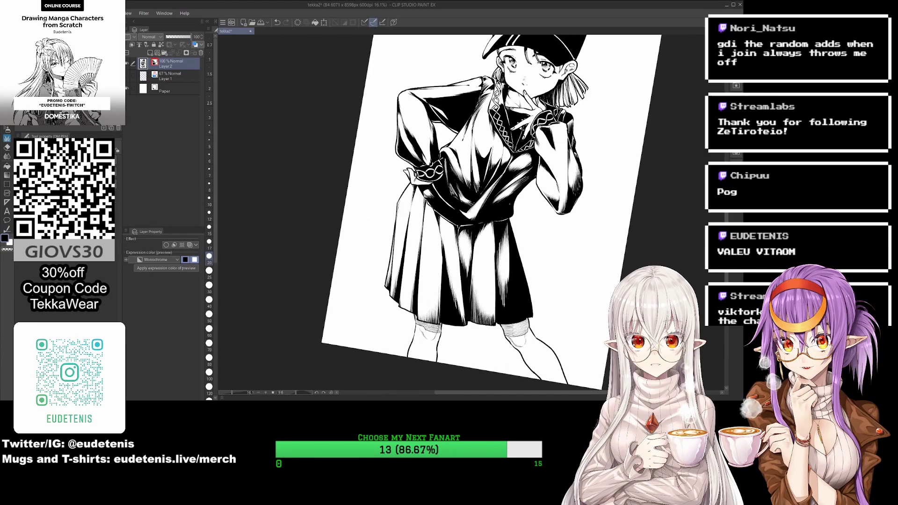
scroll(515, 93, up, 3)
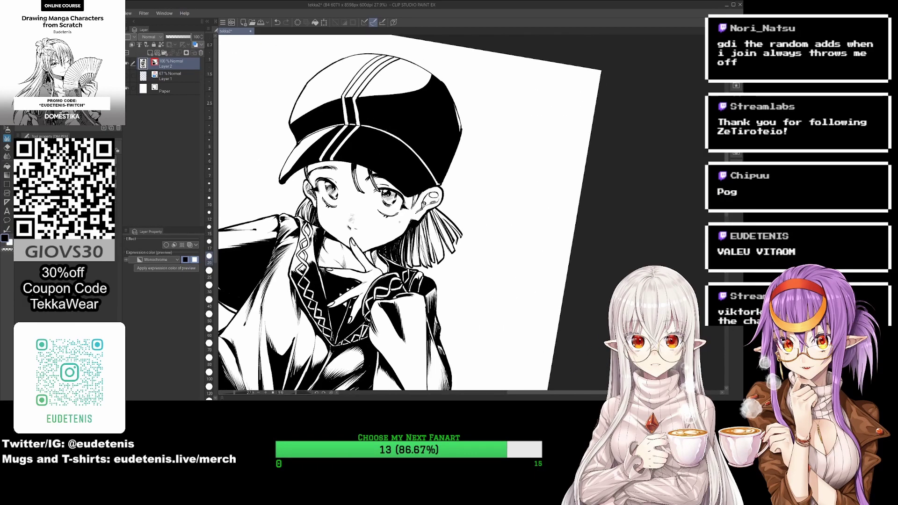
scroll(402, 211, up, 2)
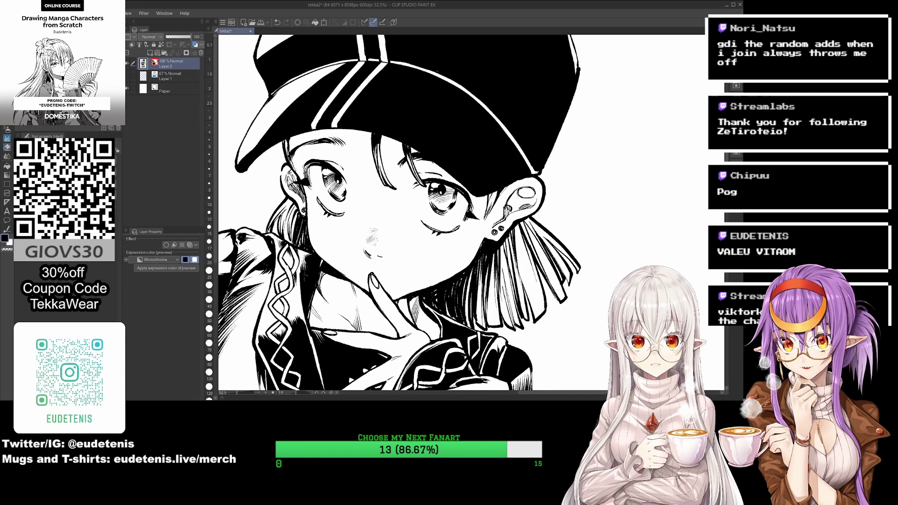
drag(468, 140, 538, 234)
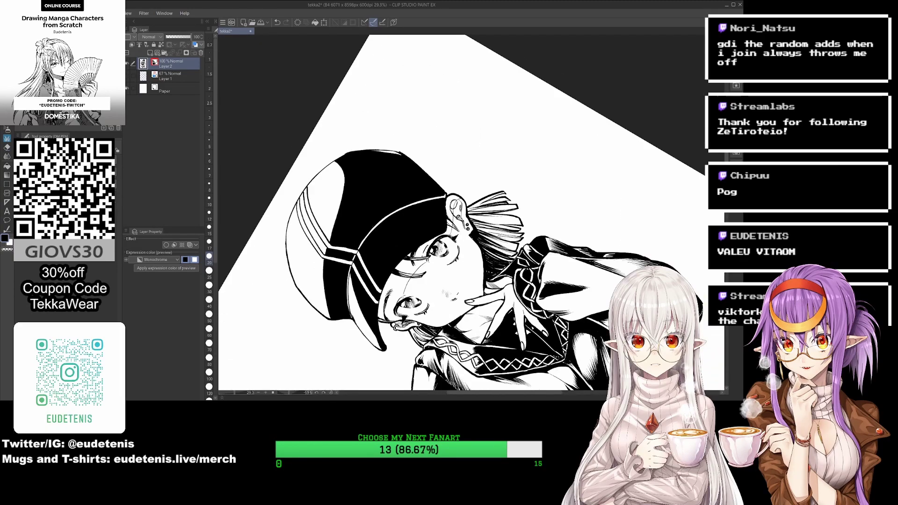
drag(451, 206, 446, 193)
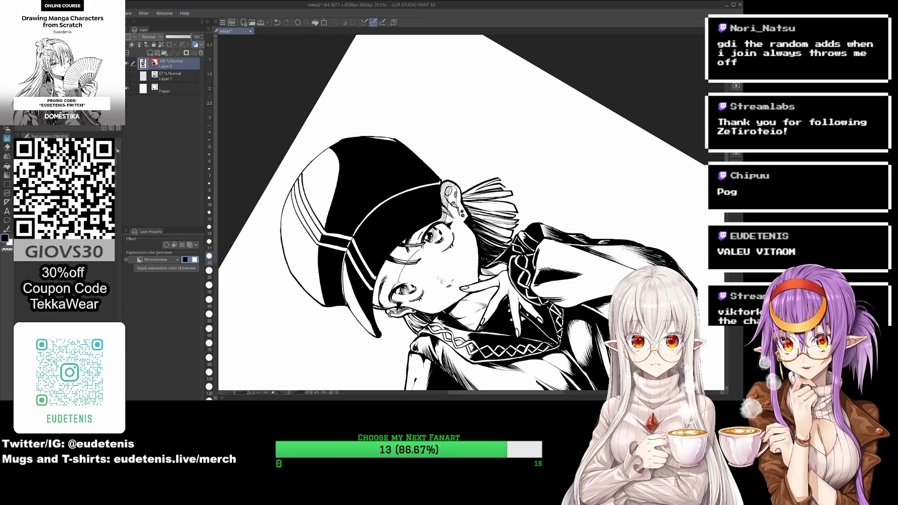
drag(430, 224, 411, 242)
drag(444, 211, 453, 208)
mouse_move(420, 241)
mouse_down()
mouse_move(392, 255)
mouse_move(379, 278)
mouse_move(384, 305)
mouse_up()
drag(371, 254, 367, 265)
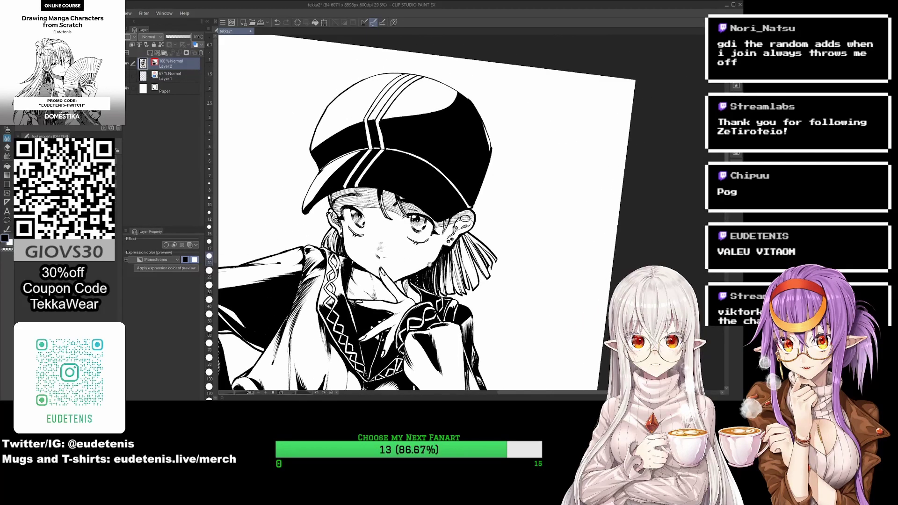
Step: Hatch the left side of the face and the hair near the ear
drag(330, 196, 314, 242)
mouse_move(421, 211)
mouse_down()
mouse_move(412, 220)
mouse_move(365, 201)
mouse_up()
drag(412, 239, 421, 281)
mouse_move(403, 241)
mouse_down()
mouse_move(394, 274)
mouse_move(412, 255)
mouse_up()
drag(421, 215, 441, 223)
scroll(398, 211, down, 3)
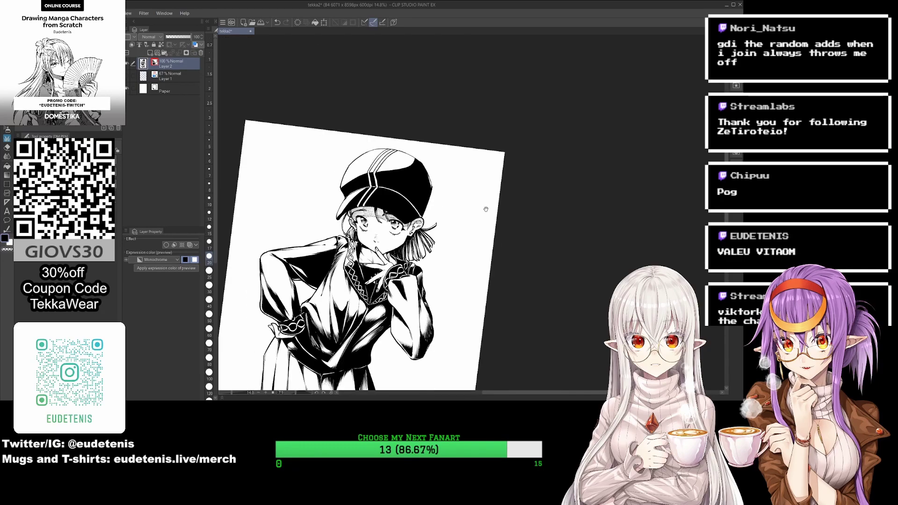
scroll(398, 211, up, 4)
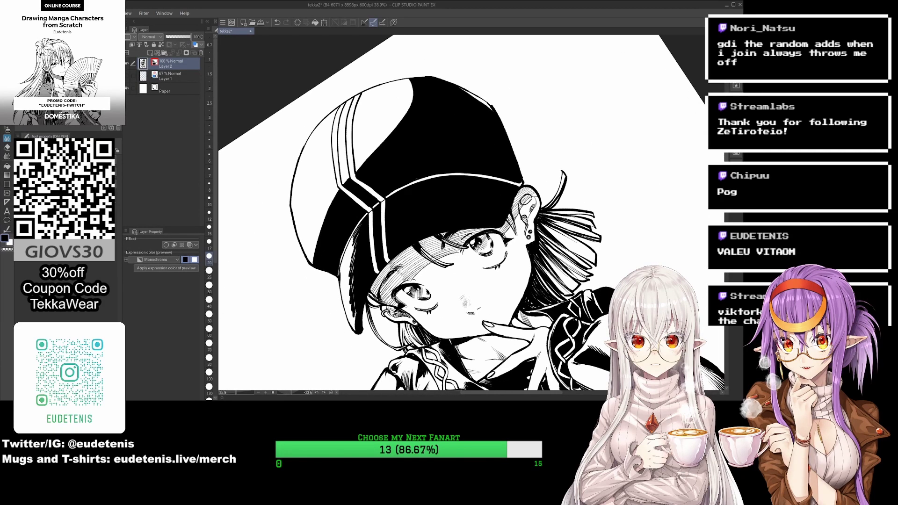
Step: Rotate the view steeper and hatch across the left side of the cap
drag(356, 225, 351, 312)
scroll(349, 241, down, 2)
scroll(349, 241, up, 1)
mouse_move(349, 254)
mouse_down()
mouse_move(341, 306)
mouse_move(335, 303)
mouse_up()
mouse_move(345, 245)
mouse_down()
mouse_move(328, 298)
mouse_move(324, 279)
mouse_up()
mouse_move(326, 221)
mouse_down()
mouse_move(317, 279)
mouse_move(314, 249)
mouse_move(346, 304)
mouse_up()
drag(349, 257, 339, 305)
drag(358, 281, 350, 309)
Step: Hatch and deepen the shading on the cap's upper left, then view the figure upright
mouse_move(364, 188)
mouse_down()
mouse_move(351, 233)
mouse_move(342, 227)
mouse_up()
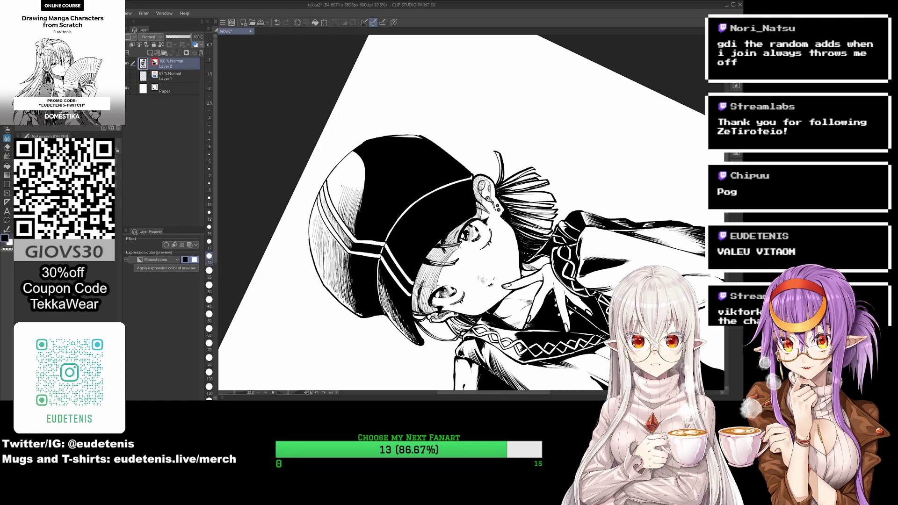
mouse_move(360, 167)
mouse_down()
mouse_move(342, 209)
mouse_move(350, 197)
mouse_move(334, 202)
mouse_move(342, 169)
mouse_up()
drag(468, 211, 445, 262)
drag(344, 202, 338, 216)
drag(343, 218, 336, 233)
mouse_move(358, 220)
mouse_down()
mouse_move(346, 236)
mouse_move(355, 259)
mouse_up()
drag(376, 243, 365, 282)
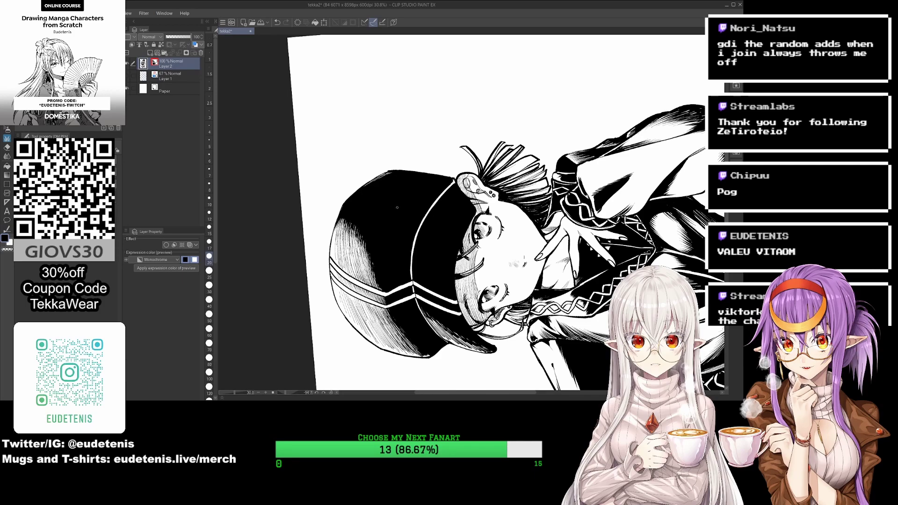
drag(404, 203, 556, 201)
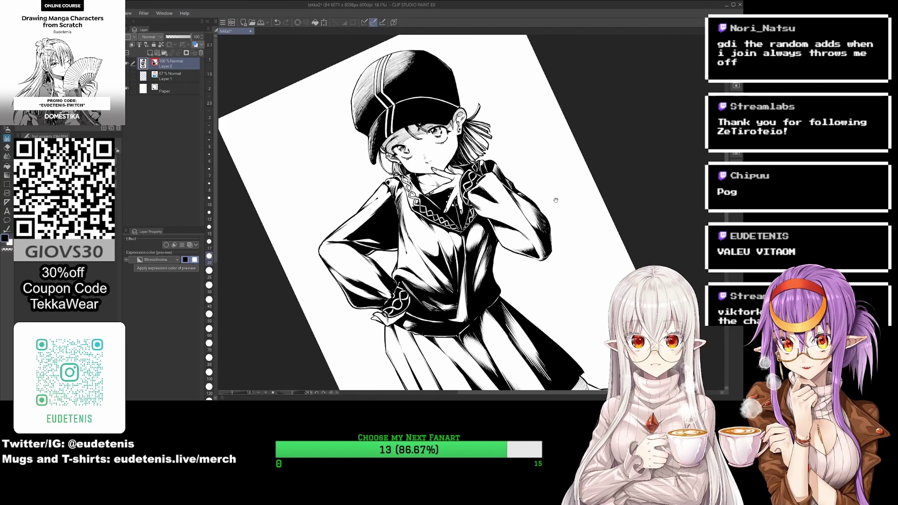
Step: Save the drawing and hatch down the left sleeve with small dark strokes
key(ctrl+s)
scroll(327, 225, up, 1)
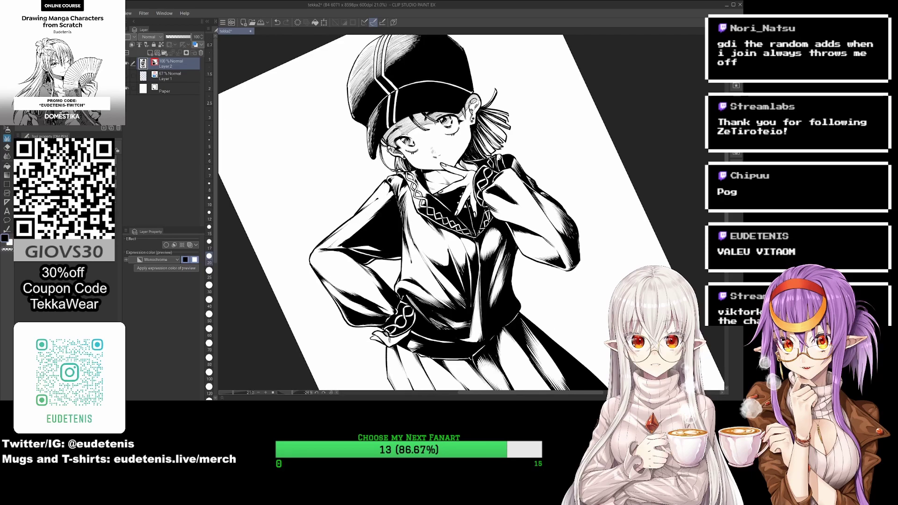
drag(372, 219, 322, 248)
mouse_move(393, 192)
mouse_down()
mouse_move(341, 233)
mouse_move(365, 211)
mouse_up()
drag(422, 233, 426, 226)
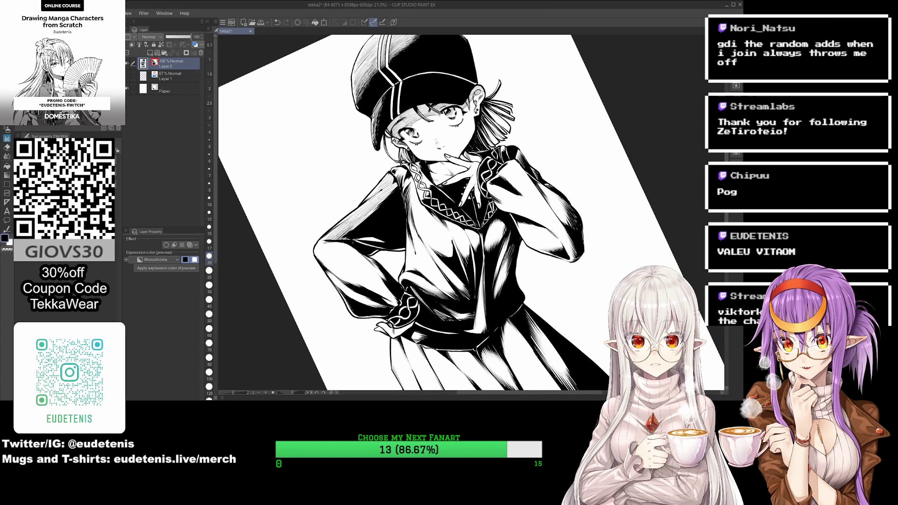
mouse_move(339, 239)
mouse_down()
mouse_move(317, 260)
mouse_move(327, 275)
mouse_up()
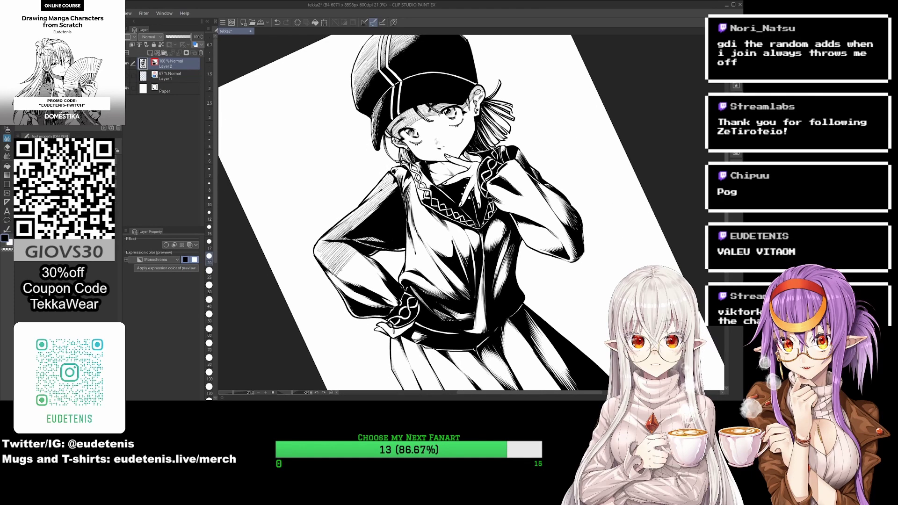
mouse_move(372, 255)
mouse_down()
mouse_move(339, 287)
mouse_move(348, 285)
mouse_up()
drag(379, 270, 360, 289)
mouse_move(386, 271)
mouse_down()
mouse_move(360, 290)
mouse_move(371, 297)
mouse_up()
mouse_move(396, 288)
mouse_down()
mouse_move(380, 304)
mouse_move(353, 306)
mouse_up()
Step: Add vertical hatching over the raised sleeve and its lower part
drag(382, 301, 368, 309)
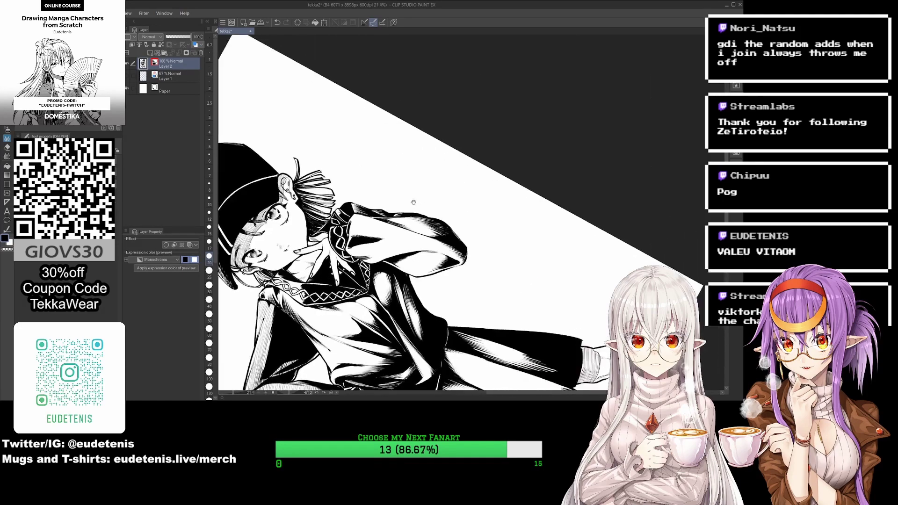
mouse_move(348, 208)
mouse_down()
mouse_move(336, 239)
mouse_move(339, 230)
mouse_up()
drag(365, 211, 351, 232)
drag(357, 237, 343, 255)
mouse_move(367, 216)
mouse_down()
mouse_move(359, 256)
mouse_move(376, 252)
mouse_up()
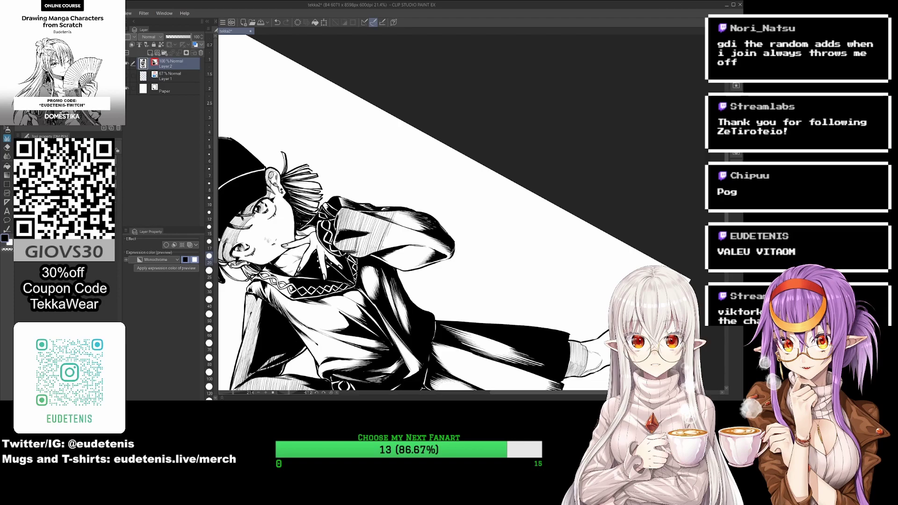
mouse_move(398, 212)
mouse_down()
mouse_move(389, 250)
mouse_move(409, 248)
mouse_up()
drag(430, 235, 427, 253)
mouse_move(445, 240)
mouse_down()
mouse_move(438, 254)
mouse_move(392, 268)
mouse_move(414, 270)
mouse_move(363, 295)
mouse_move(390, 316)
mouse_up()
Step: Shade the torso below the raised sleeve with dark and fine hatching
mouse_move(404, 293)
mouse_down()
mouse_move(393, 318)
mouse_move(400, 333)
mouse_up()
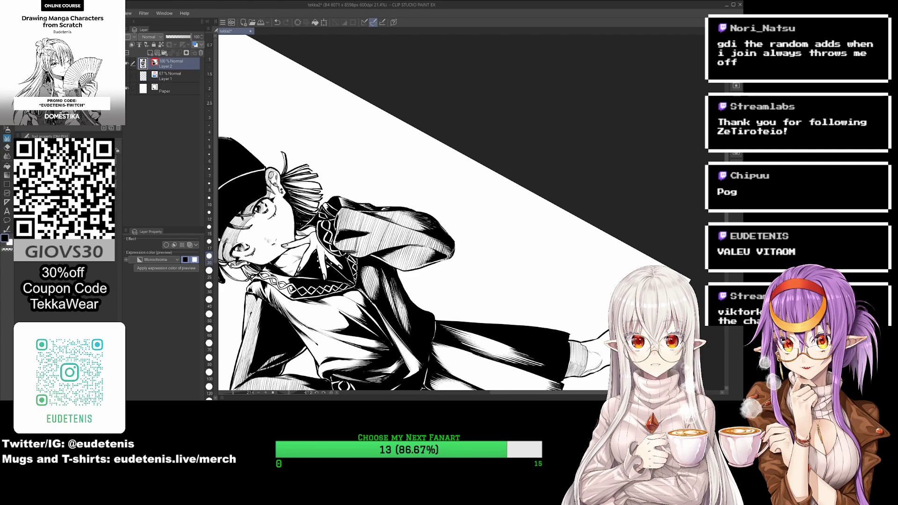
mouse_move(345, 297)
mouse_down()
mouse_move(406, 263)
mouse_move(384, 308)
mouse_up()
scroll(454, 211, down, 2)
mouse_move(403, 303)
mouse_down()
mouse_move(392, 327)
mouse_move(398, 333)
mouse_up()
drag(417, 319, 404, 341)
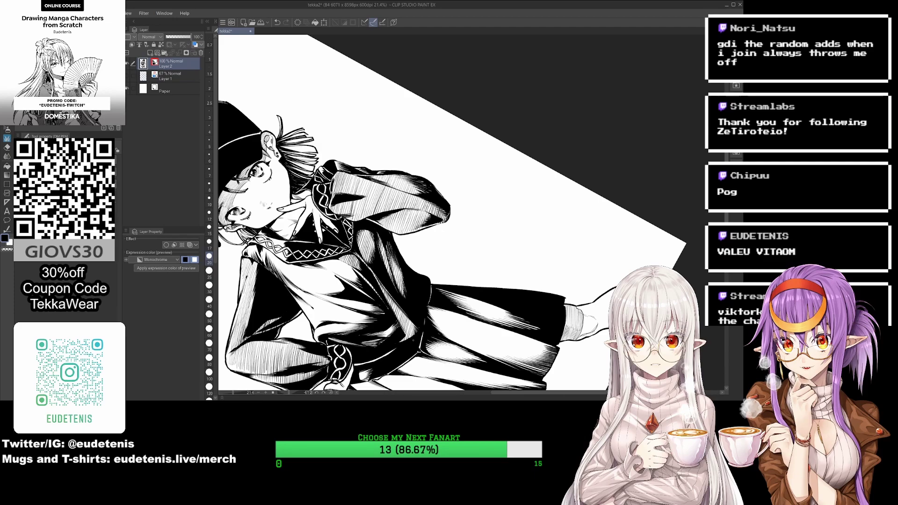
drag(450, 211, 468, 219)
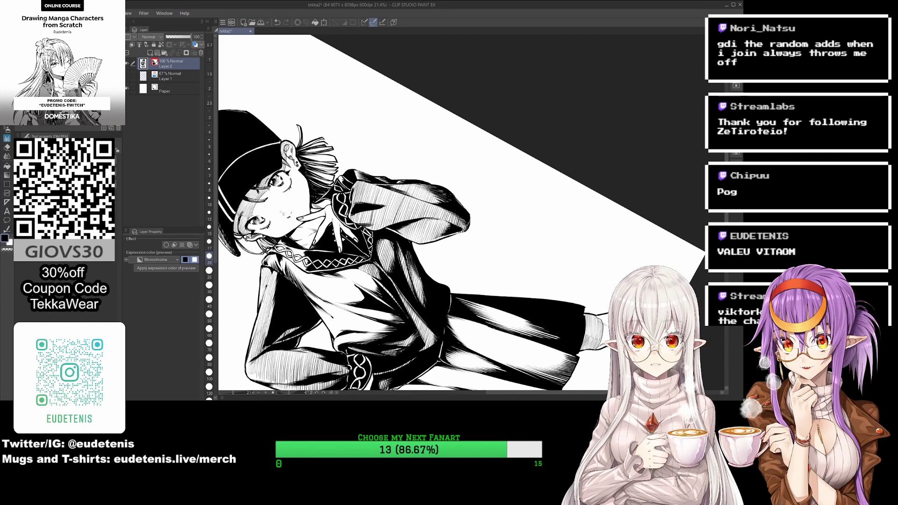
mouse_move(315, 275)
mouse_down()
mouse_move(302, 293)
mouse_move(319, 321)
mouse_up()
mouse_move(360, 287)
mouse_down()
mouse_move(331, 334)
mouse_move(337, 344)
mouse_up()
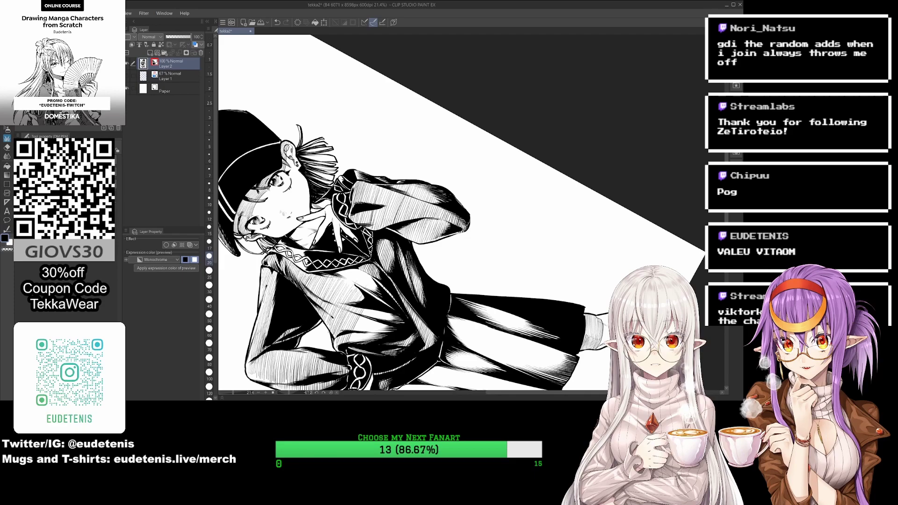
mouse_move(374, 310)
mouse_down()
mouse_move(350, 344)
mouse_move(370, 342)
mouse_up()
mouse_move(360, 269)
mouse_down()
mouse_move(340, 297)
mouse_move(349, 296)
mouse_up()
drag(377, 272, 354, 301)
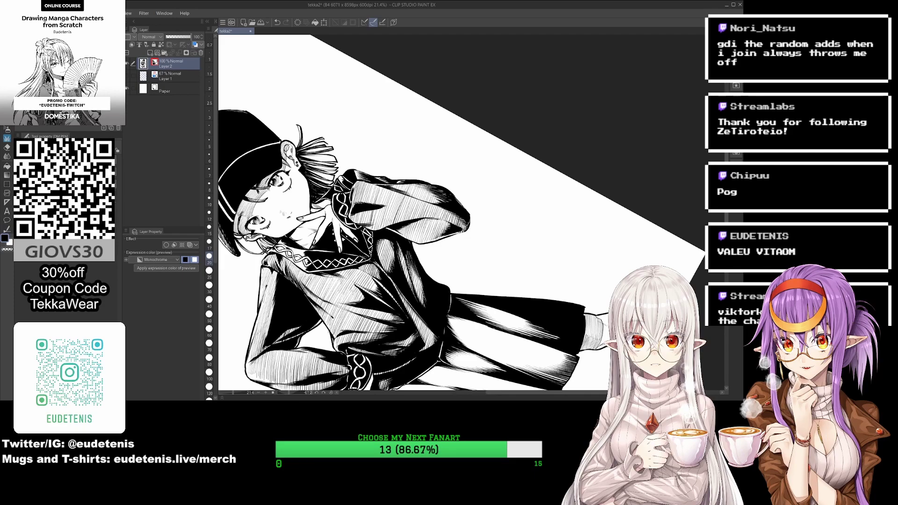
Step: Add fine hatching near the top of the skirt
scroll(461, 215, down, 2)
scroll(468, 281, up, 2)
mouse_move(381, 257)
mouse_down()
mouse_move(365, 272)
mouse_move(391, 284)
mouse_up()
drag(418, 272, 403, 287)
Step: Zoom in and hatch the shaded areas of the skirt
scroll(391, 295, up, 1)
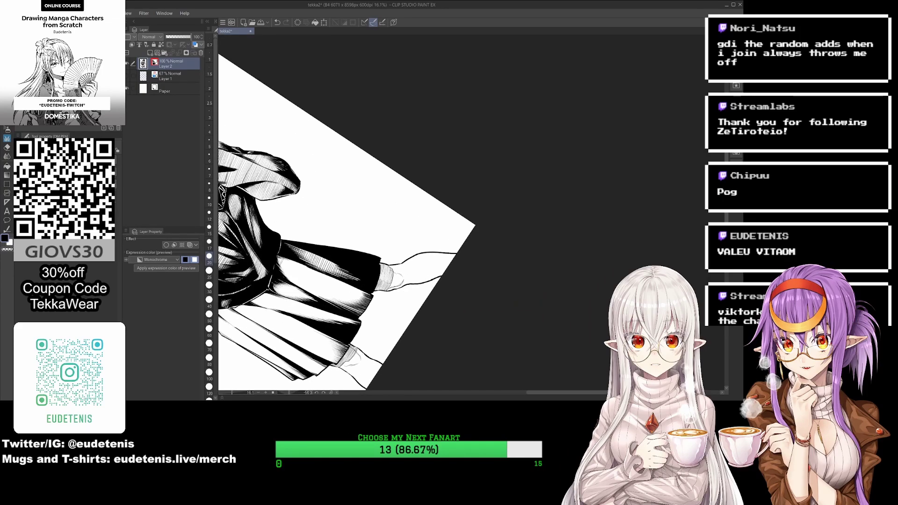
mouse_move(304, 266)
mouse_down()
mouse_move(287, 302)
mouse_move(327, 301)
mouse_up()
mouse_move(351, 283)
mouse_down()
mouse_move(335, 307)
mouse_move(342, 309)
mouse_up()
drag(364, 291, 353, 313)
drag(327, 234, 363, 185)
mouse_move(298, 247)
mouse_down()
mouse_move(273, 269)
mouse_move(290, 281)
mouse_up()
mouse_move(330, 254)
mouse_down()
mouse_move(304, 288)
mouse_move(318, 294)
mouse_up()
Step: Draw diagonal hatching along each pleat from the left pleat across, then view the whole figure
mouse_move(350, 258)
mouse_down()
mouse_move(328, 297)
mouse_move(337, 304)
mouse_up()
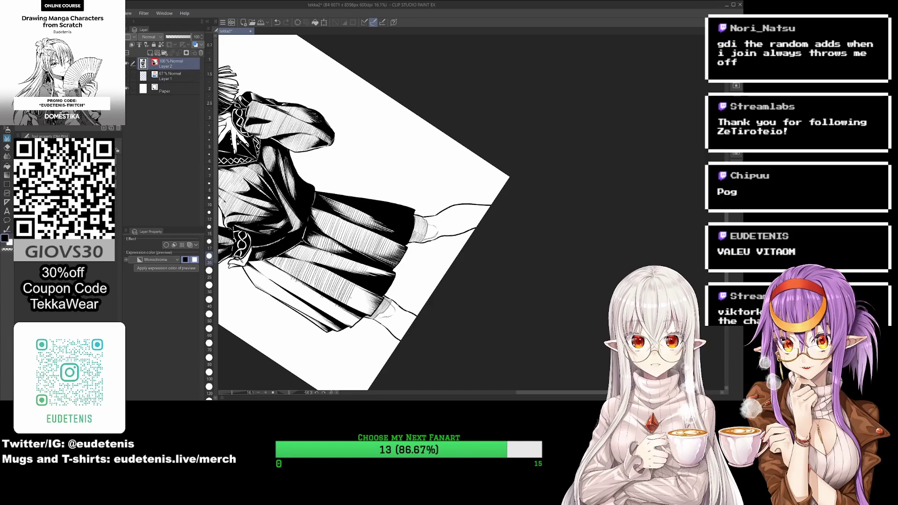
drag(374, 267, 348, 311)
mouse_move(383, 270)
mouse_down()
mouse_move(355, 312)
mouse_move(366, 315)
mouse_up()
drag(265, 260, 249, 286)
drag(269, 265, 261, 292)
mouse_move(286, 271)
mouse_down()
mouse_move(268, 296)
mouse_move(277, 303)
mouse_up()
drag(304, 282, 290, 311)
mouse_move(316, 291)
mouse_down()
mouse_move(300, 316)
mouse_move(312, 326)
mouse_up()
mouse_move(344, 305)
mouse_down()
mouse_move(320, 327)
mouse_move(461, 286)
mouse_move(472, 308)
mouse_up()
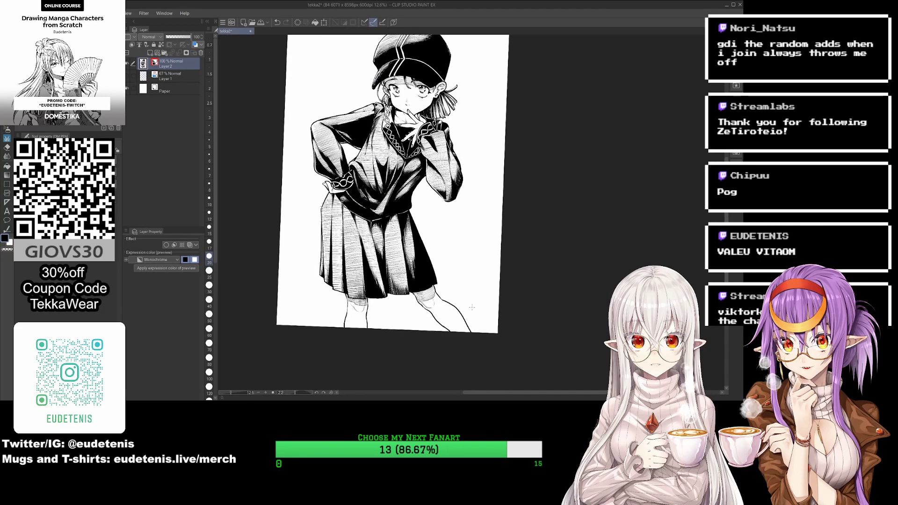
Step: Touch up the ink along the collar, then toggle between eraser and pen
scroll(335, 196, up, 4)
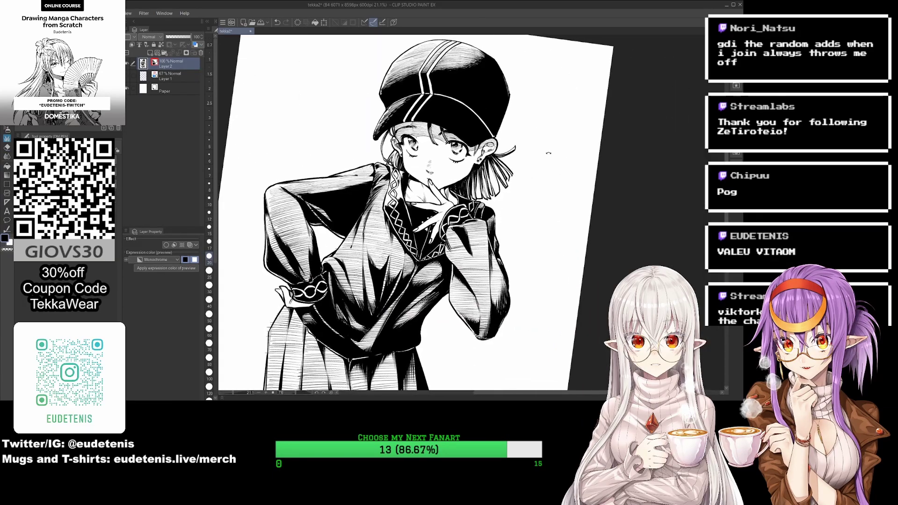
drag(392, 179, 411, 150)
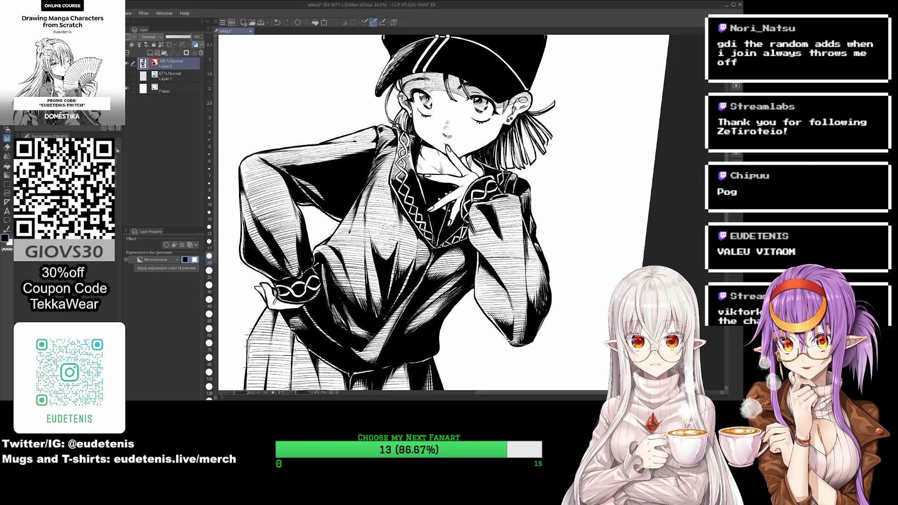
key(e)
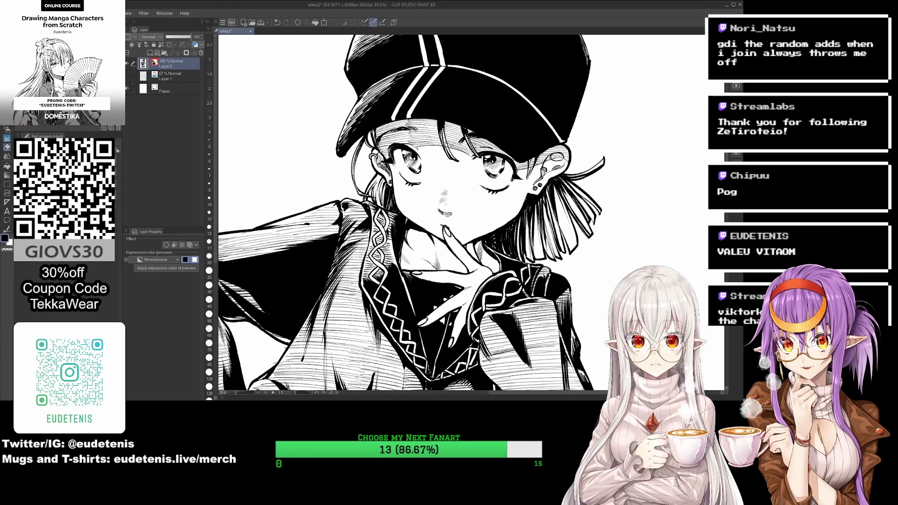
key(p)
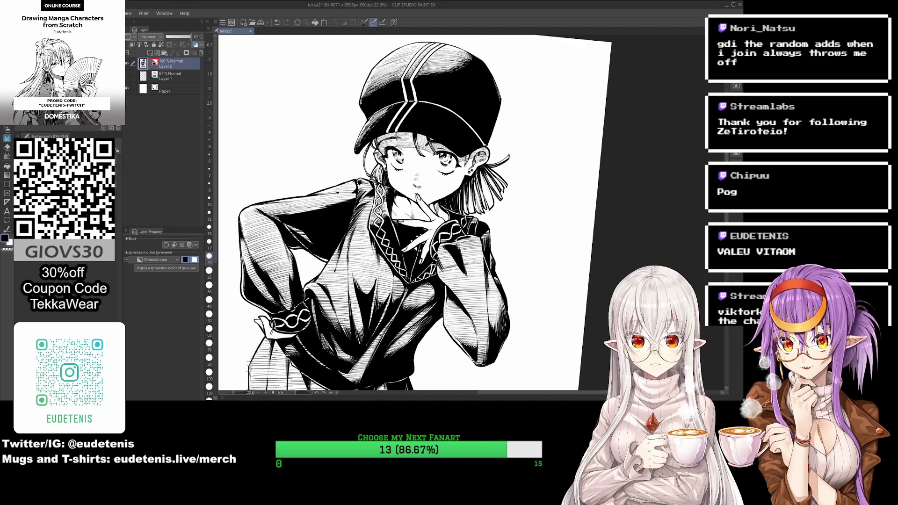
Step: Add a new Multiply layer, then sign in red and redden the fingernails
key(ctrl+shift+n)
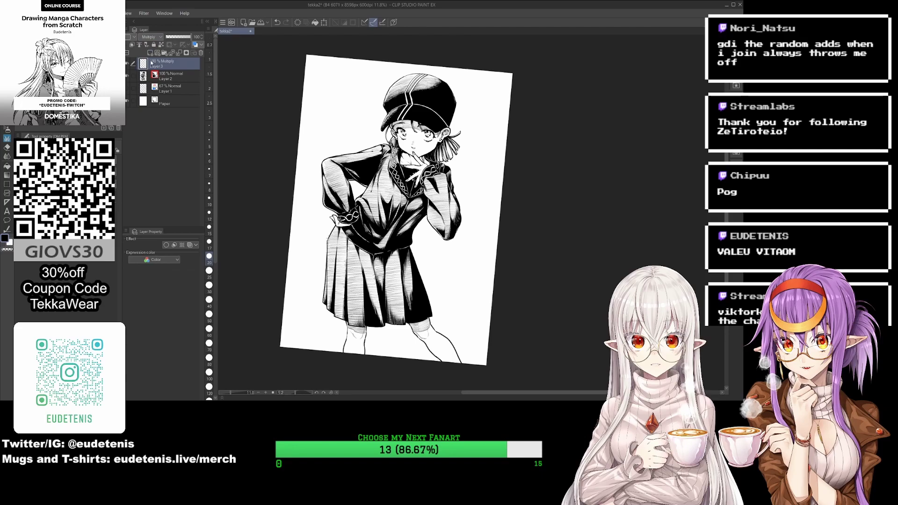
key(ctrl+plus)
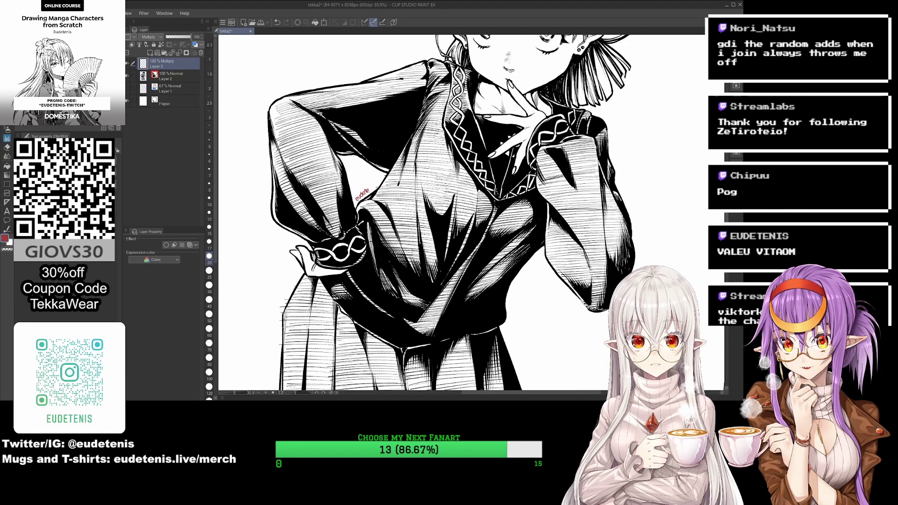
drag(368, 193, 425, 175)
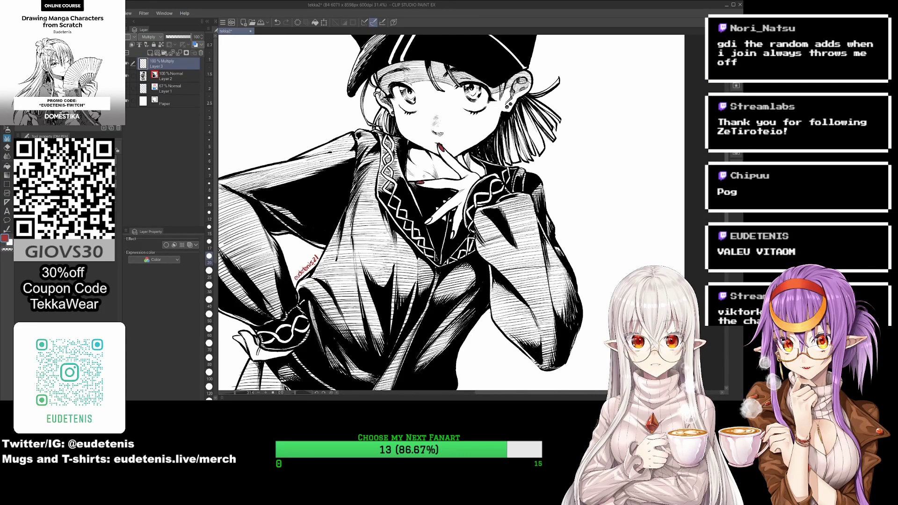
Step: Zoom out to the whole page and start changing the canvas size
key(ctrl+0)
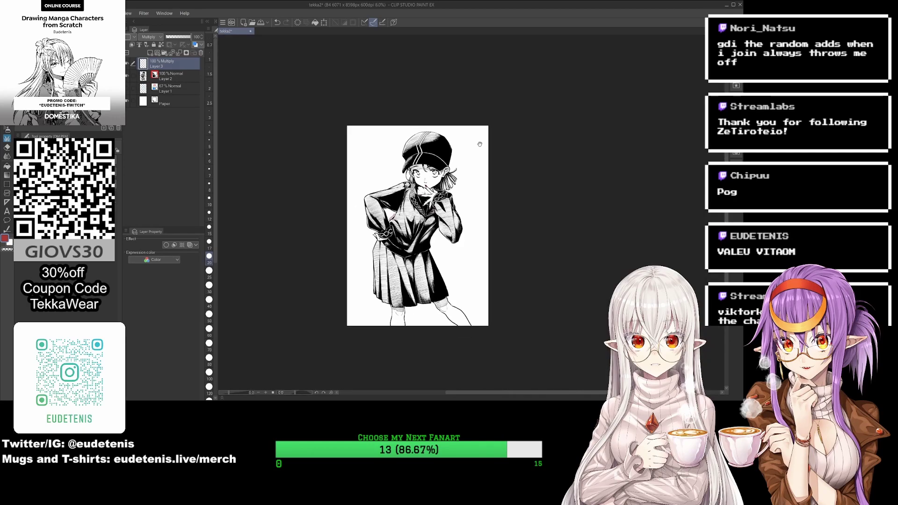
key(ctrl+plus)
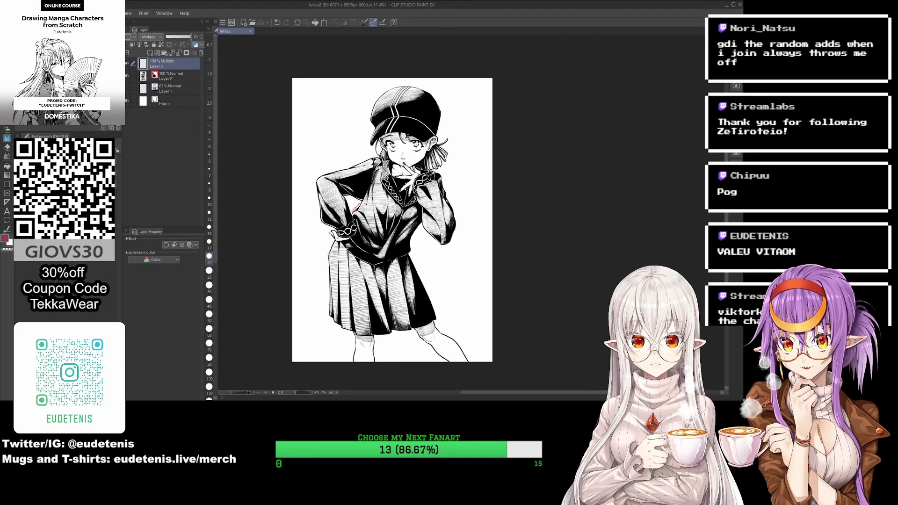
key(ctrl+t)
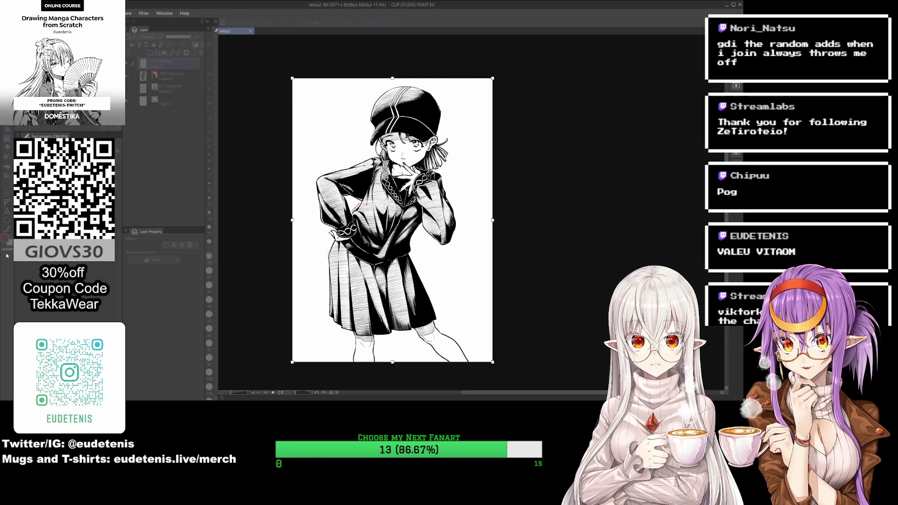
Step: Crop the canvas inward on both left and right sides to 5731 px wide
drag(493, 220, 484, 220)
drag(292, 220, 300, 220)
key(Return)
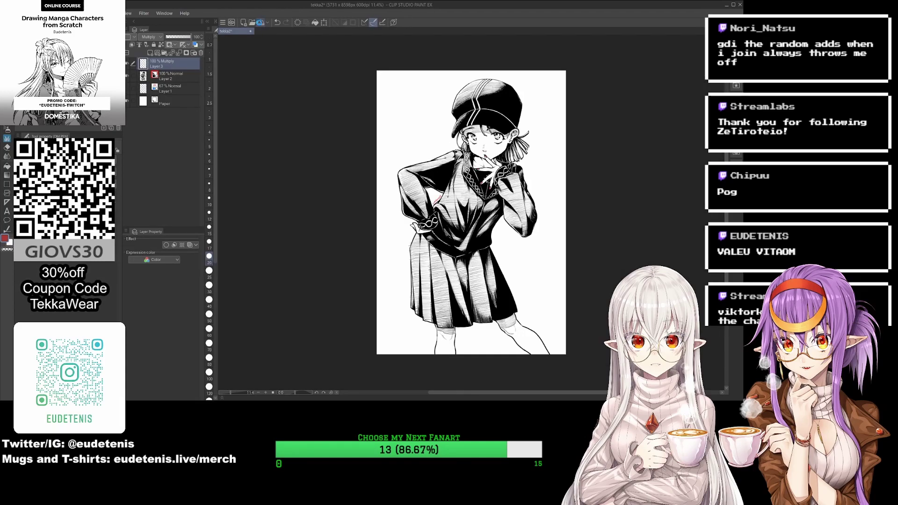
key(ctrl+plus)
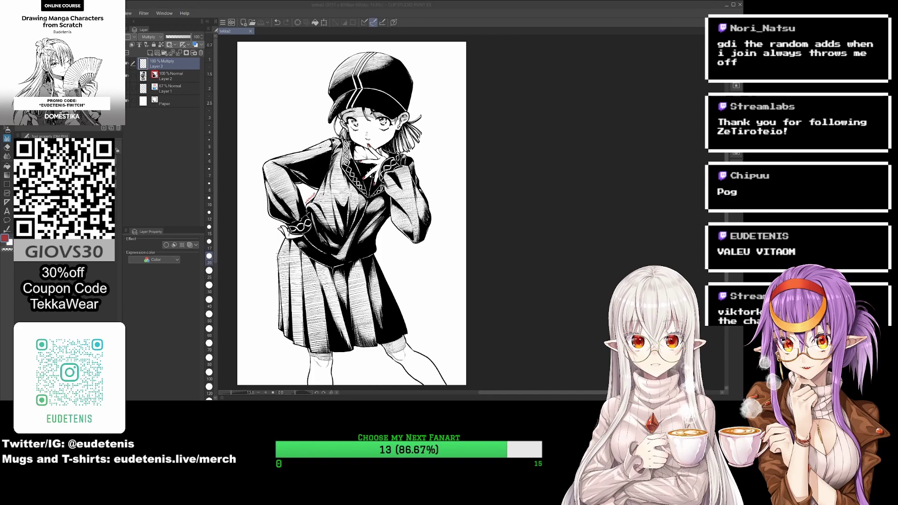